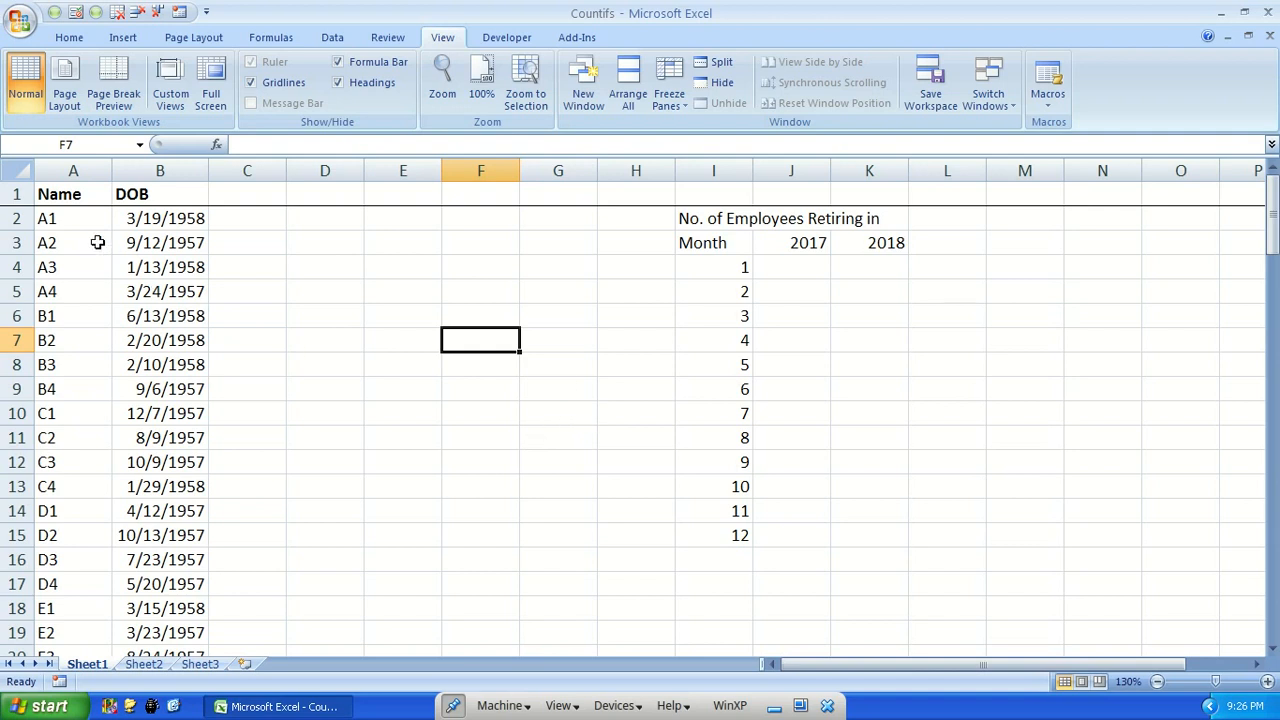
Review the employee name and DOB list through its last row, and the monthly retirement table for 2017 and 2018
left_click(75, 221)
key("ctrl+Down")
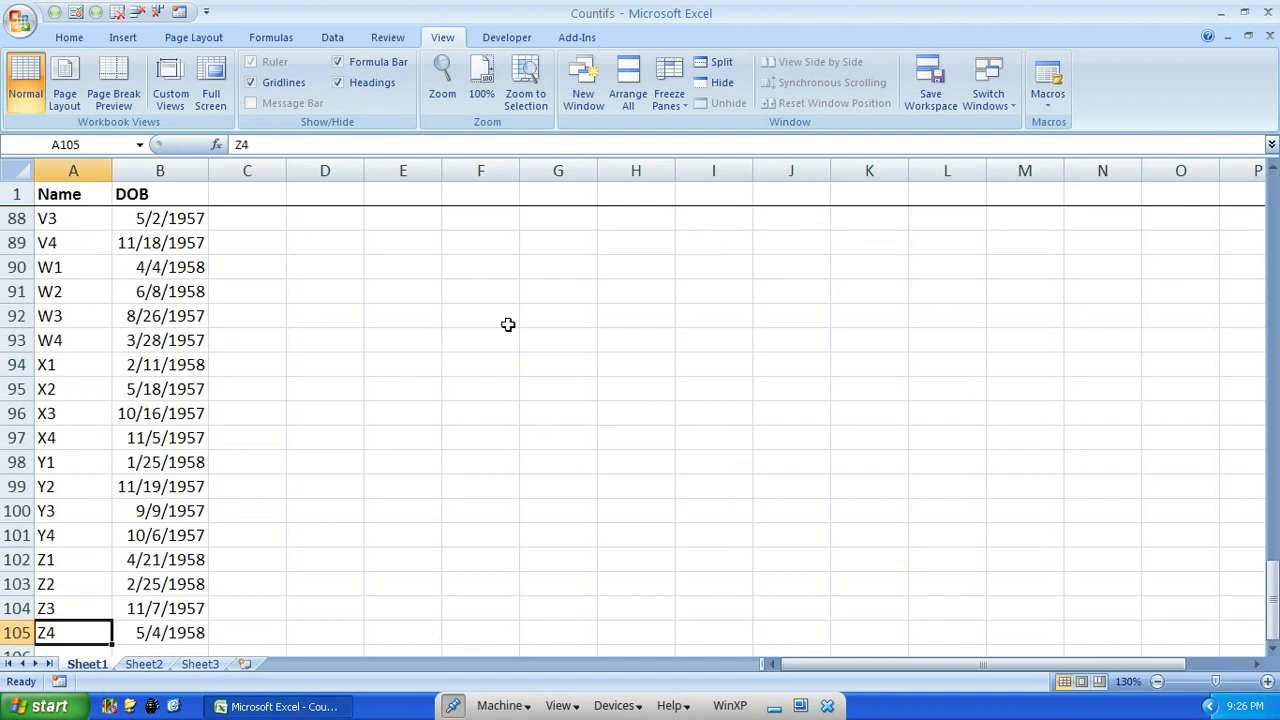
key("ctrl+Up")
key("Right")
key("Down")
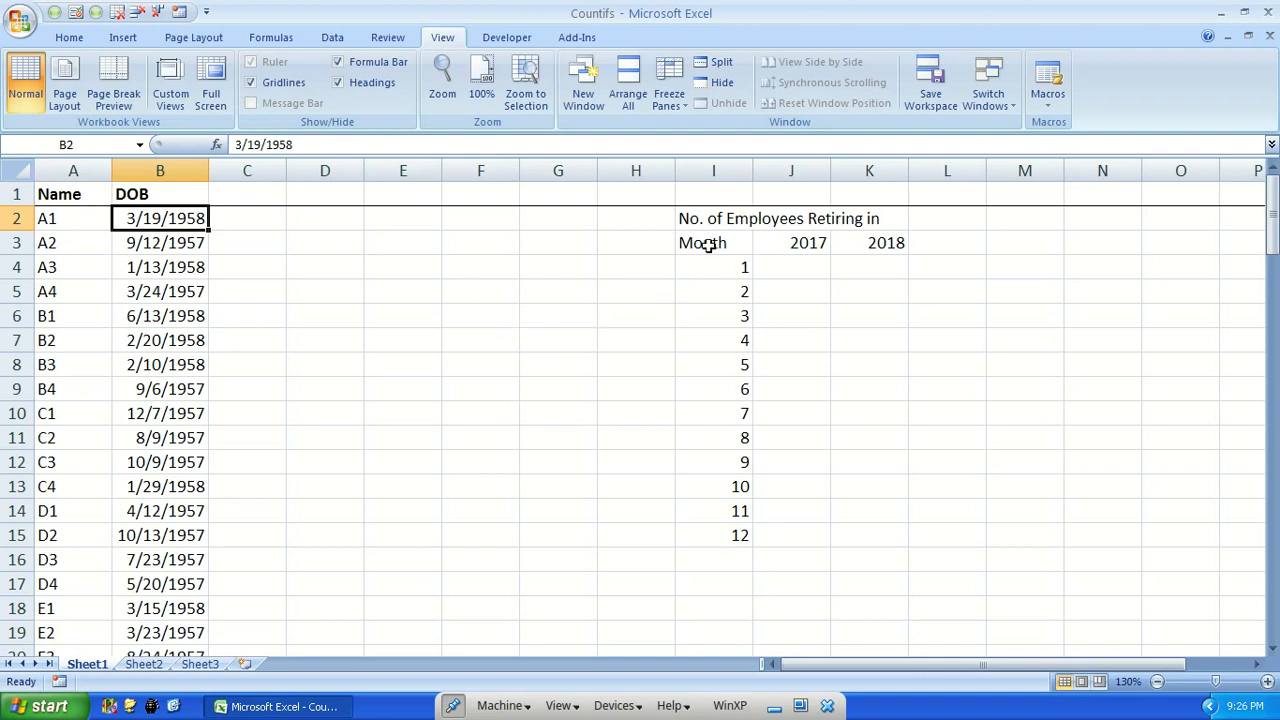
left_click(800, 243)
left_click(727, 267)
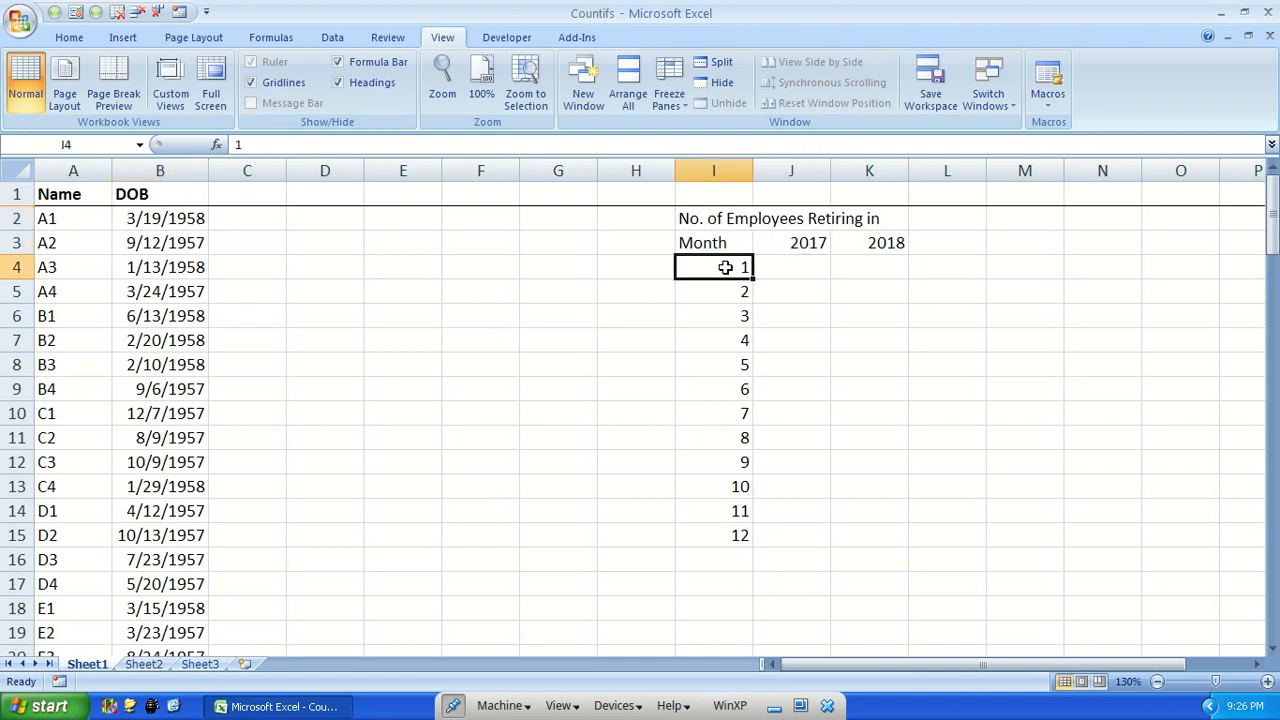
left_click(793, 269)
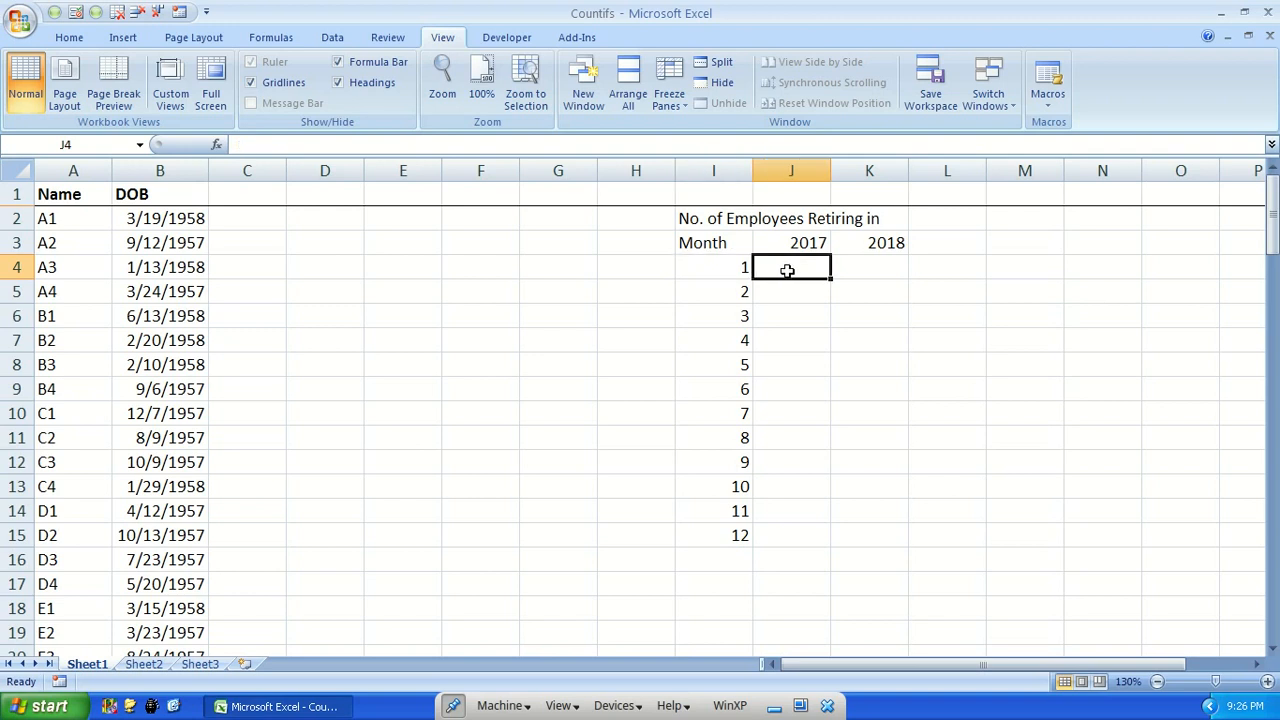
left_click(790, 297)
left_click(856, 291)
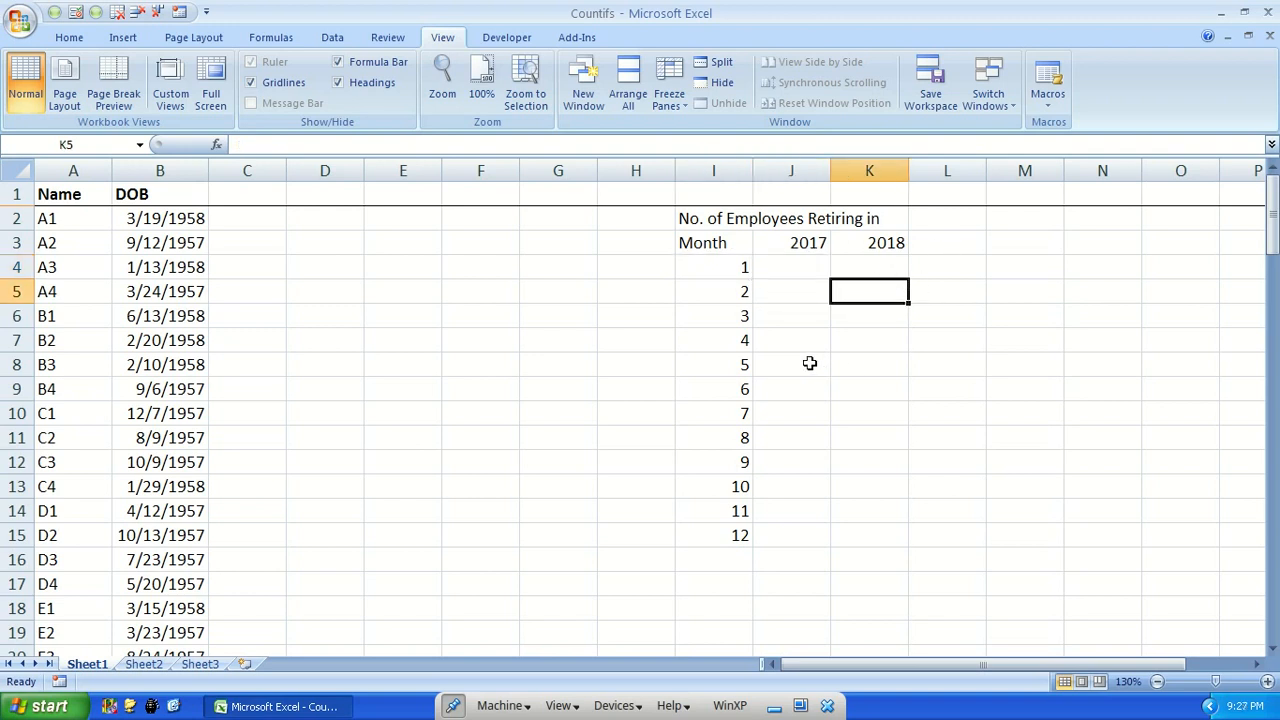
left_click(800, 537)
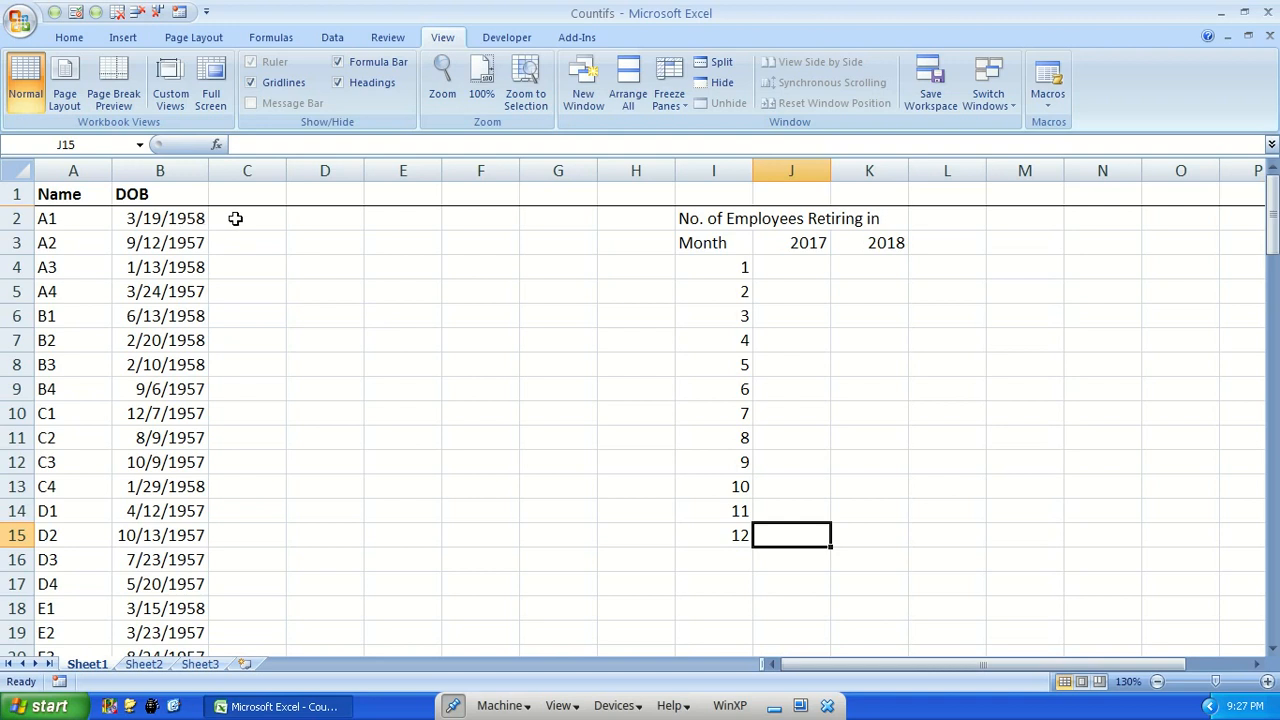
Compare the birth dates in the DOB column with the month and year labels of the retirement table
left_click(238, 218)
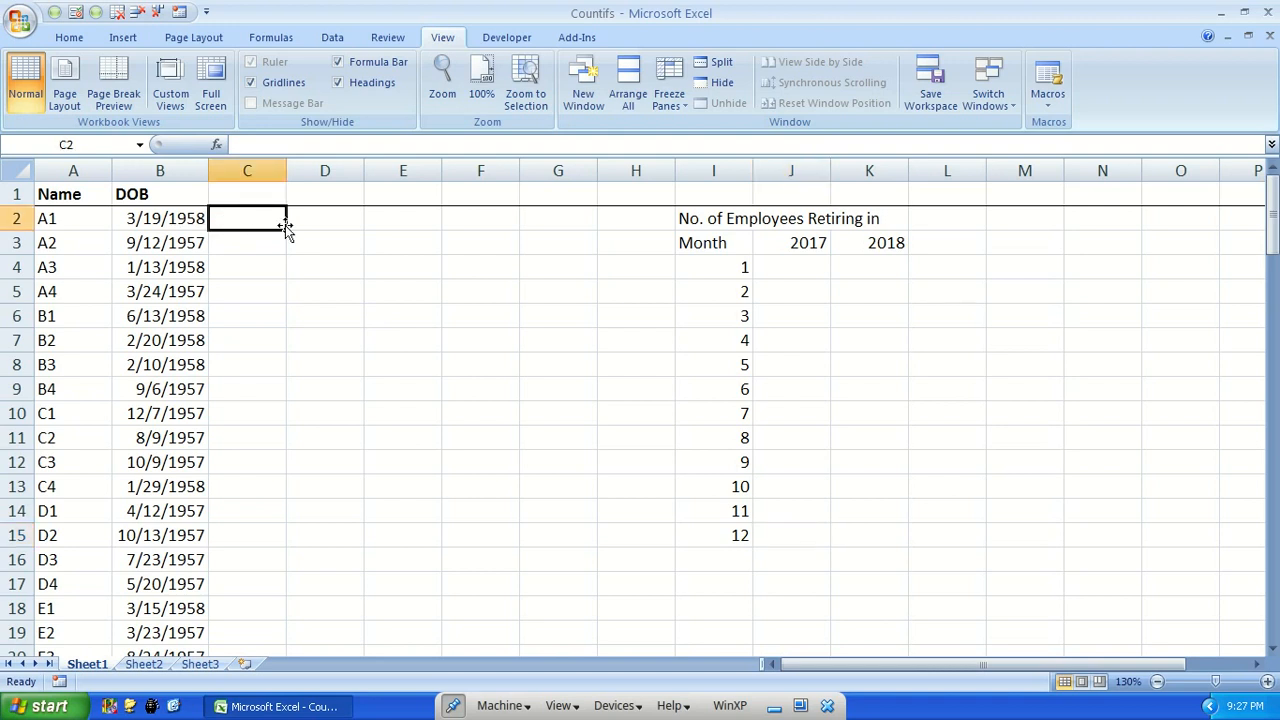
left_click(176, 218)
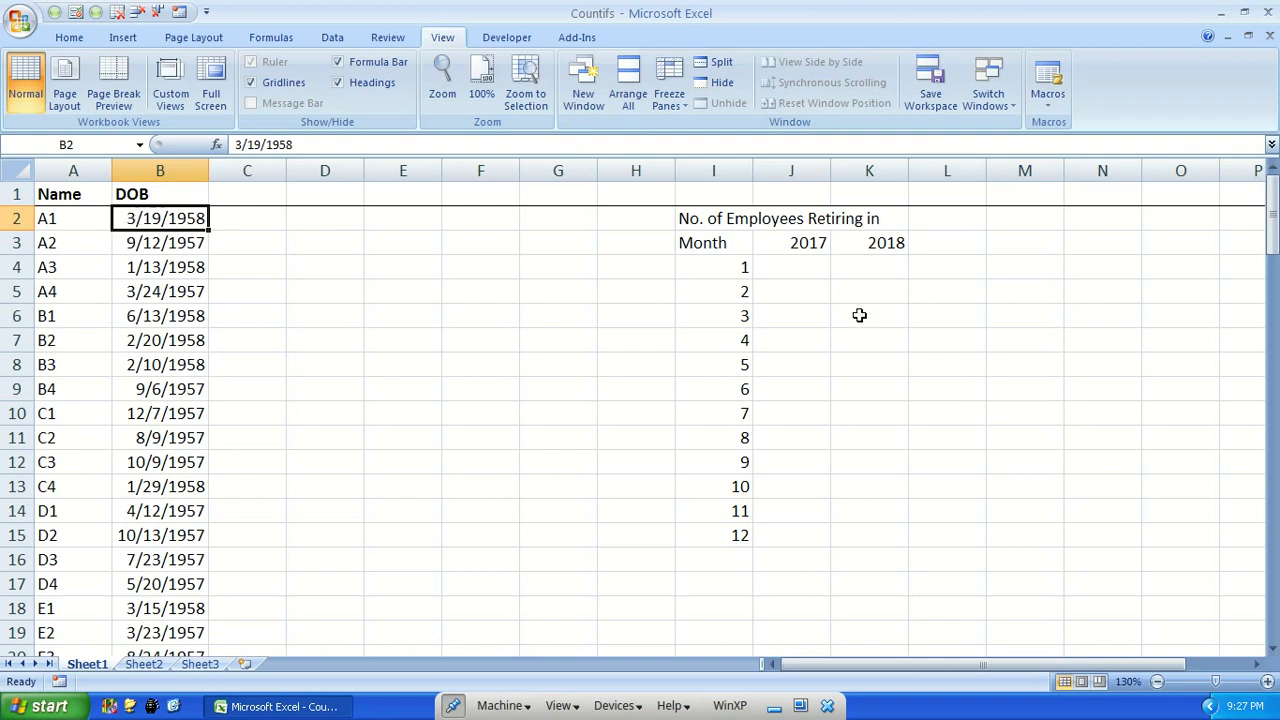
left_click(786, 320)
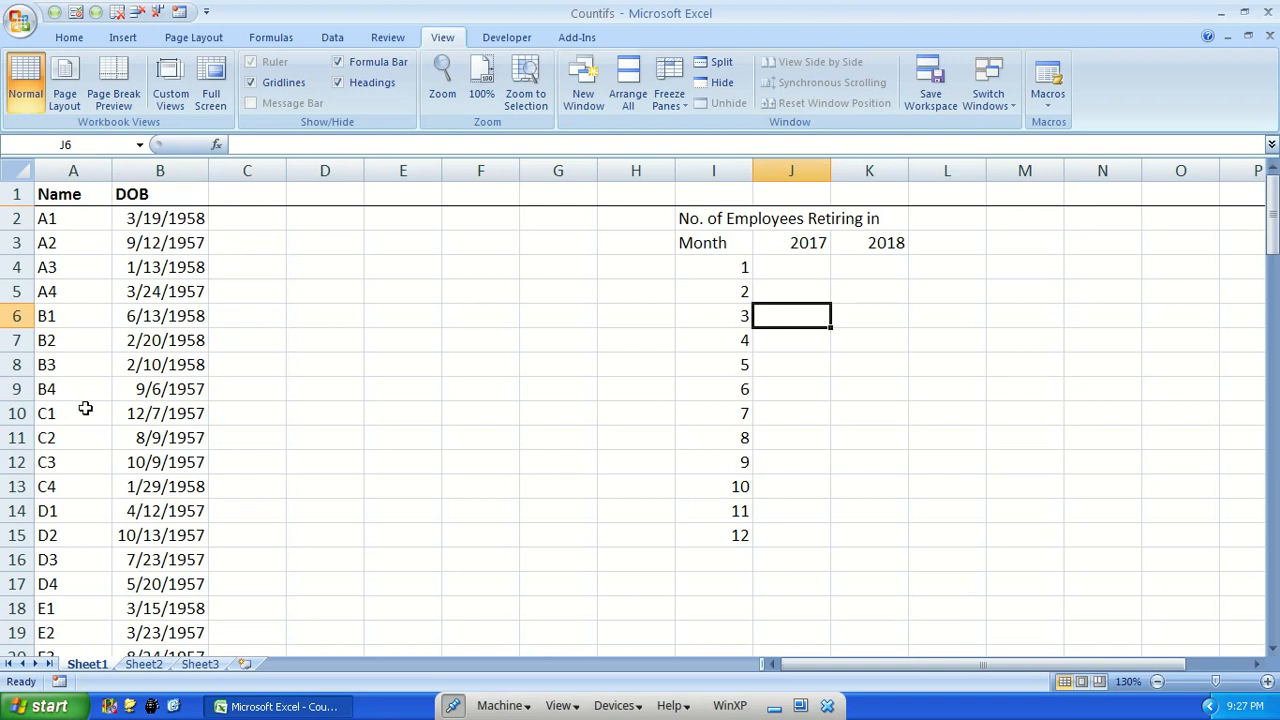
scroll(177, 437, "down", 20)
scroll(166, 450, "down", 13)
scroll(164, 455, "up", 5)
scroll(173, 437, "up", 20)
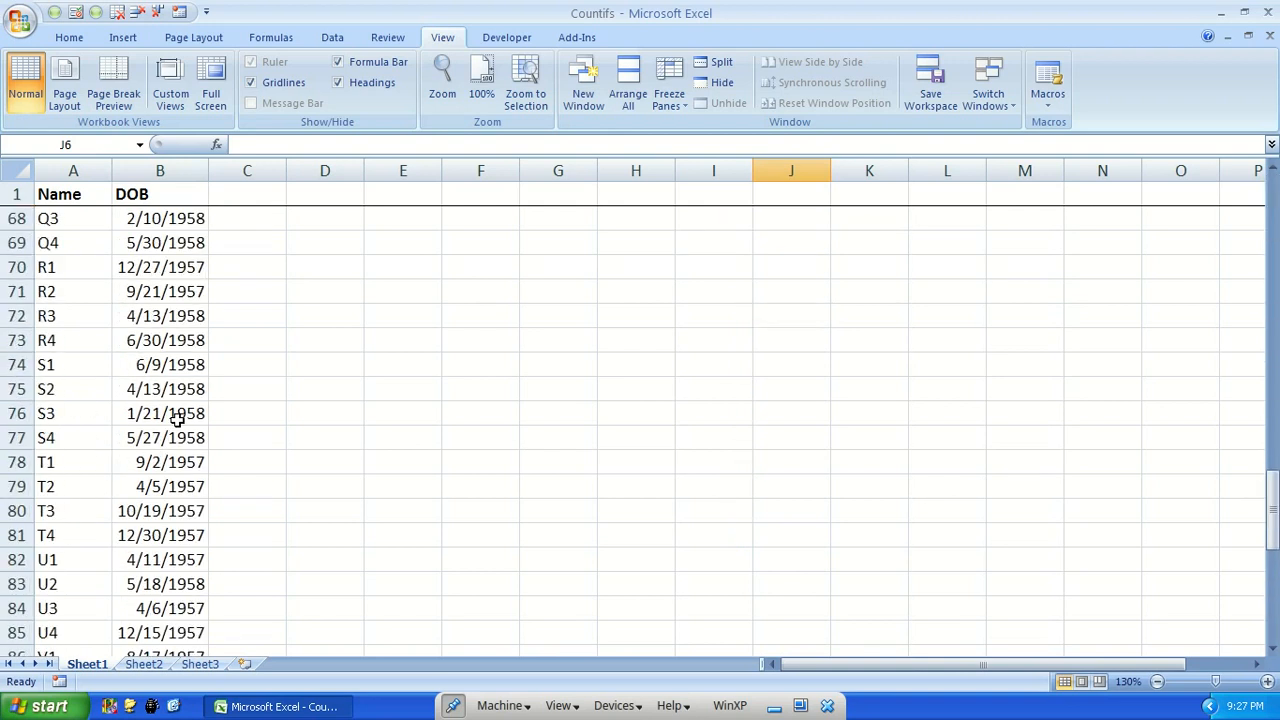
left_click(785, 273)
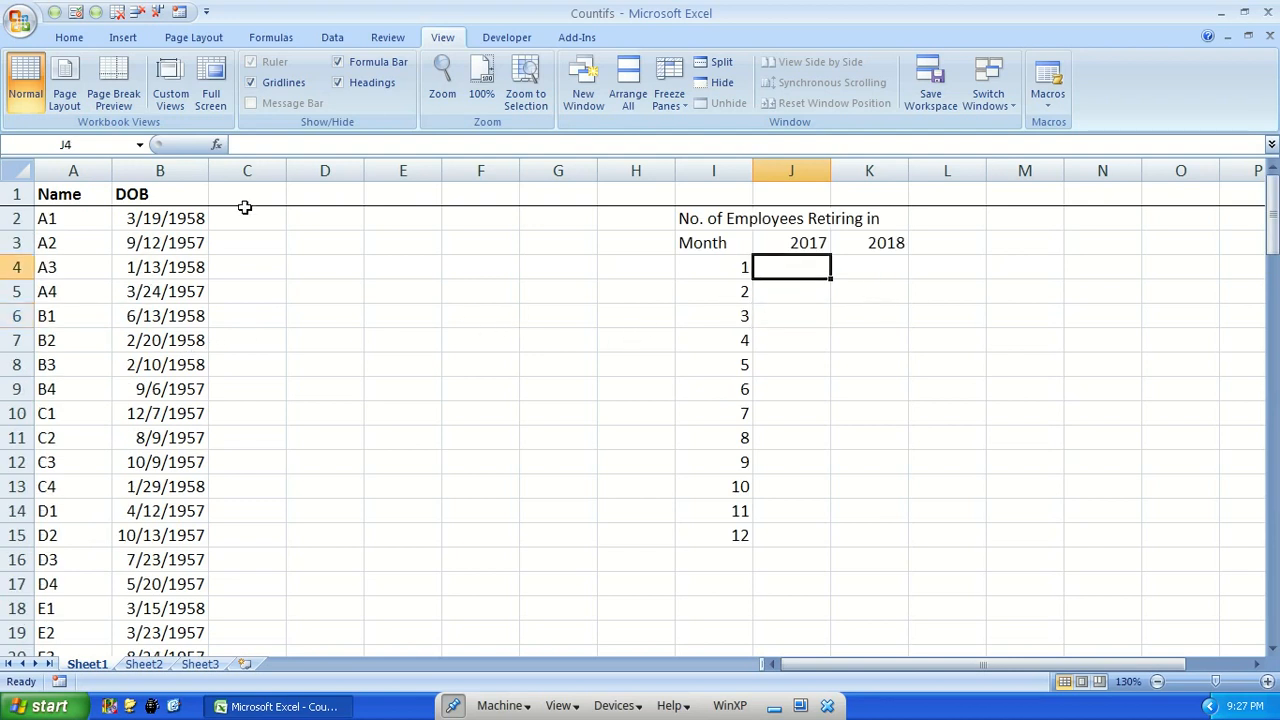
left_click(245, 218)
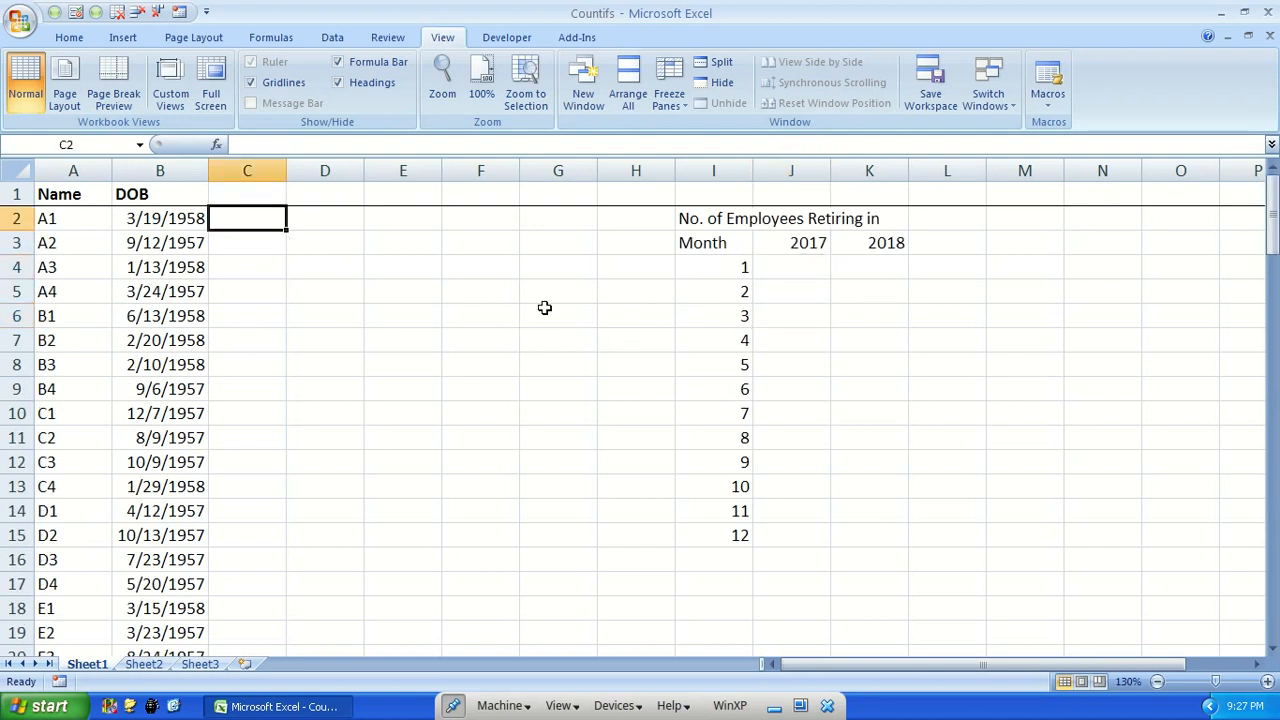
left_click(728, 268)
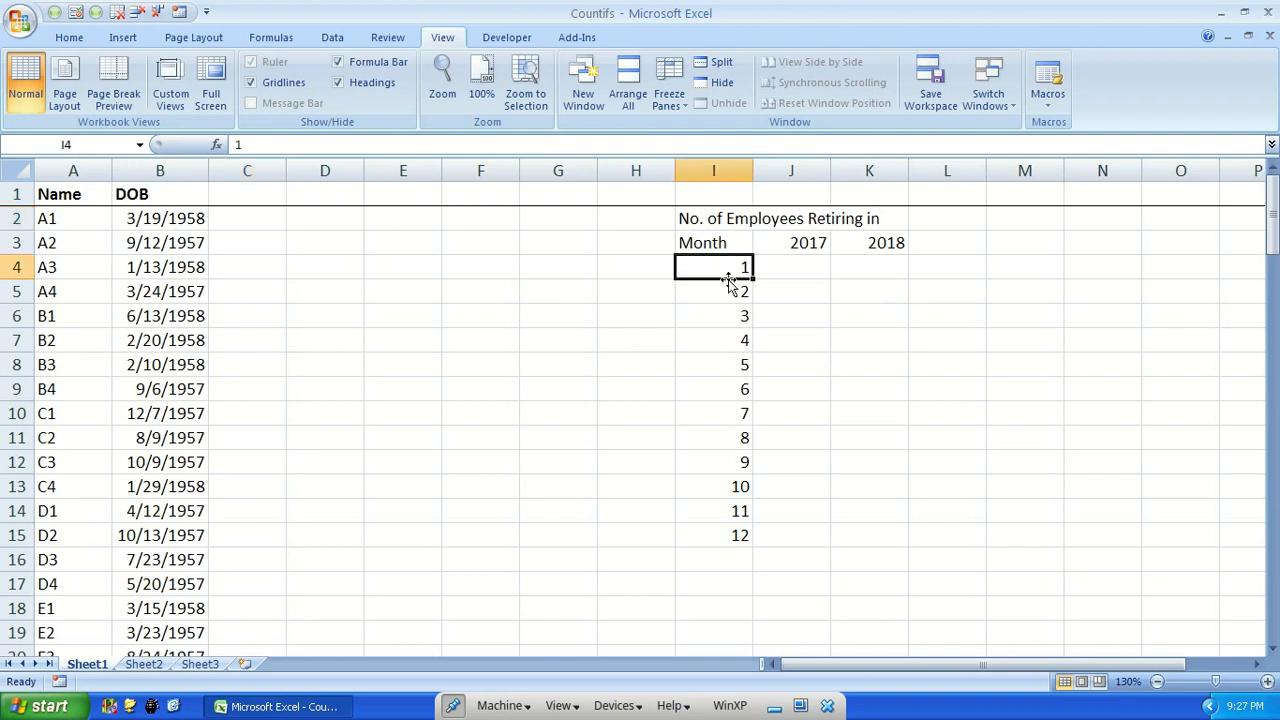
left_click(727, 339)
left_click(804, 243)
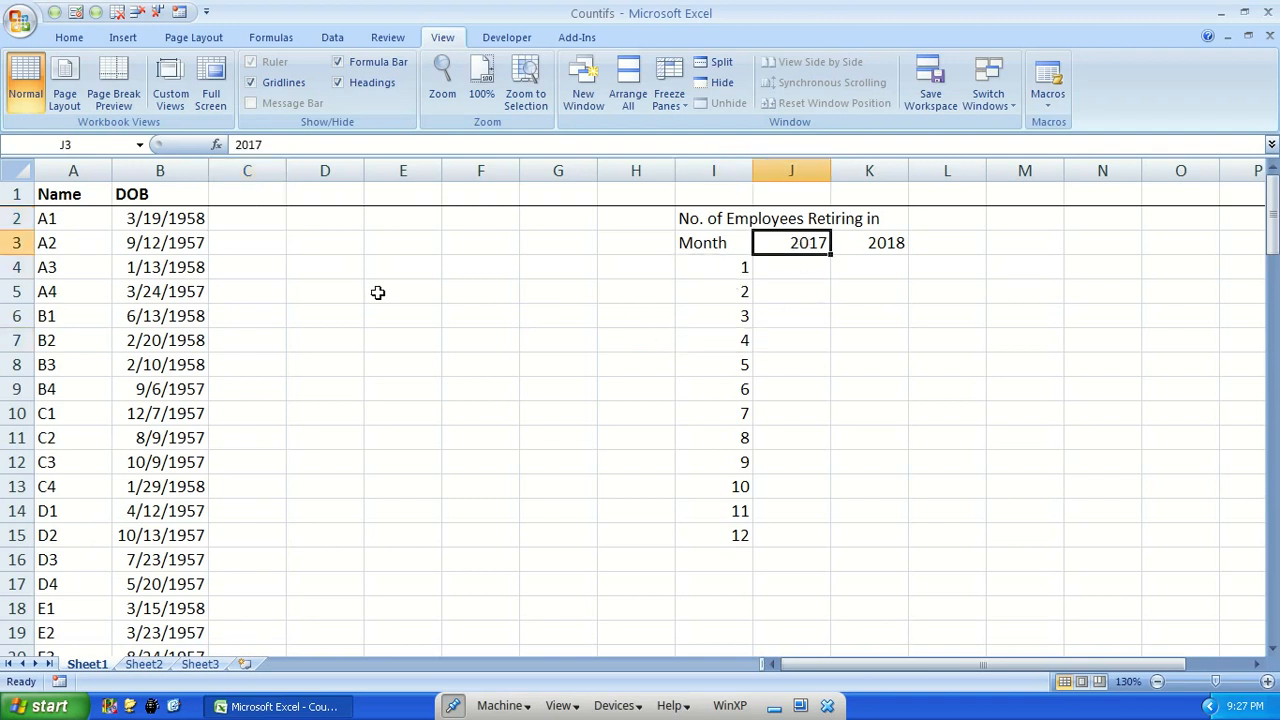
Add the column headings Month in C1 and Year in D1
left_click(243, 192)
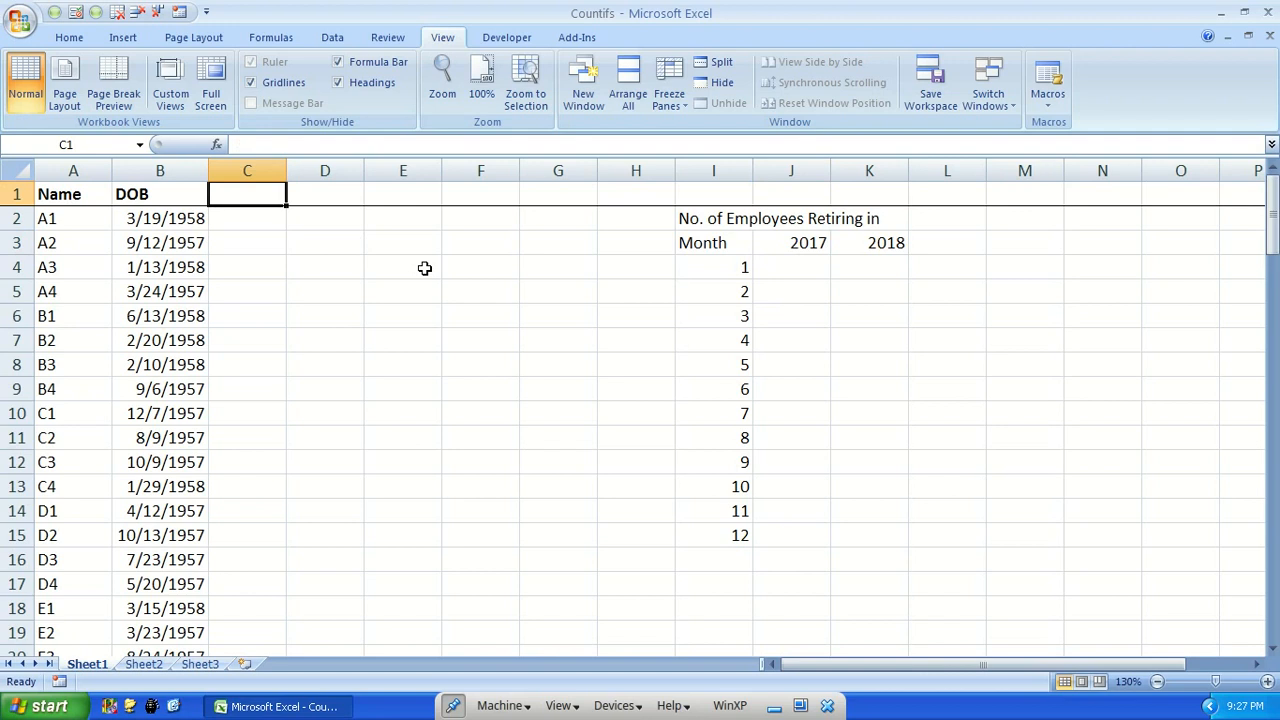
type("Mo")
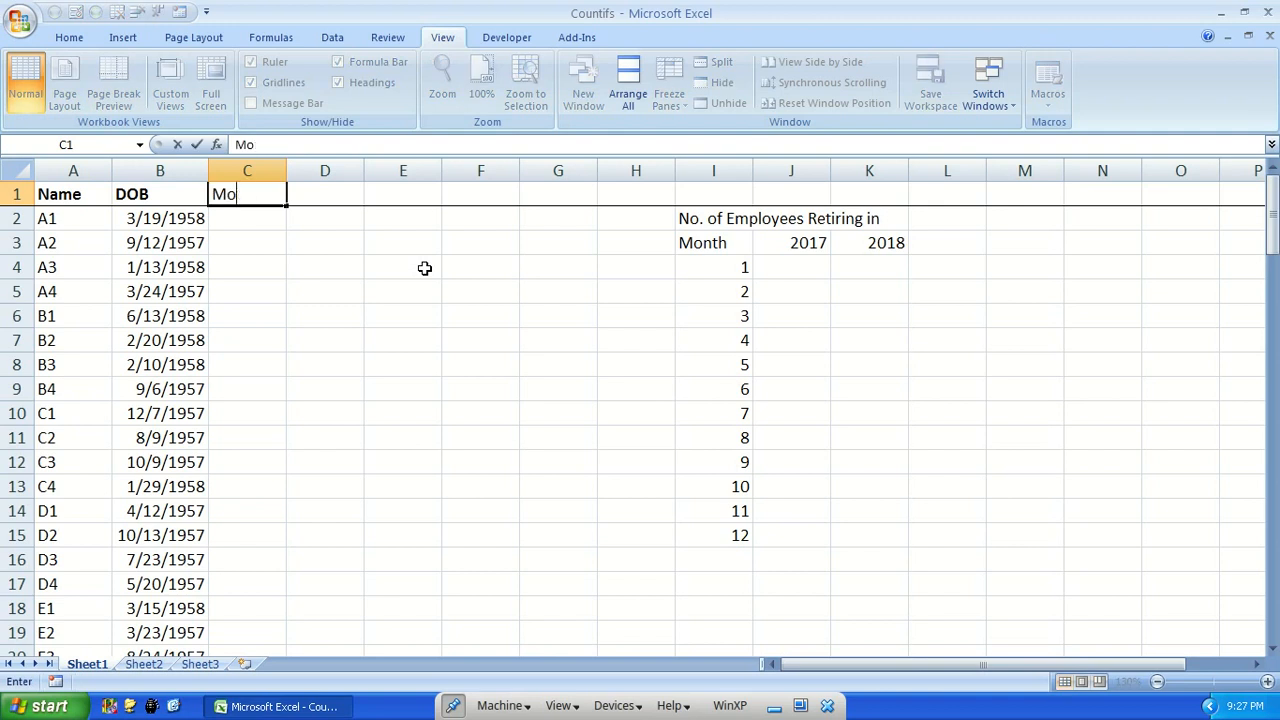
type("tnth")
key("Tab")
type("Year")
key("Return")
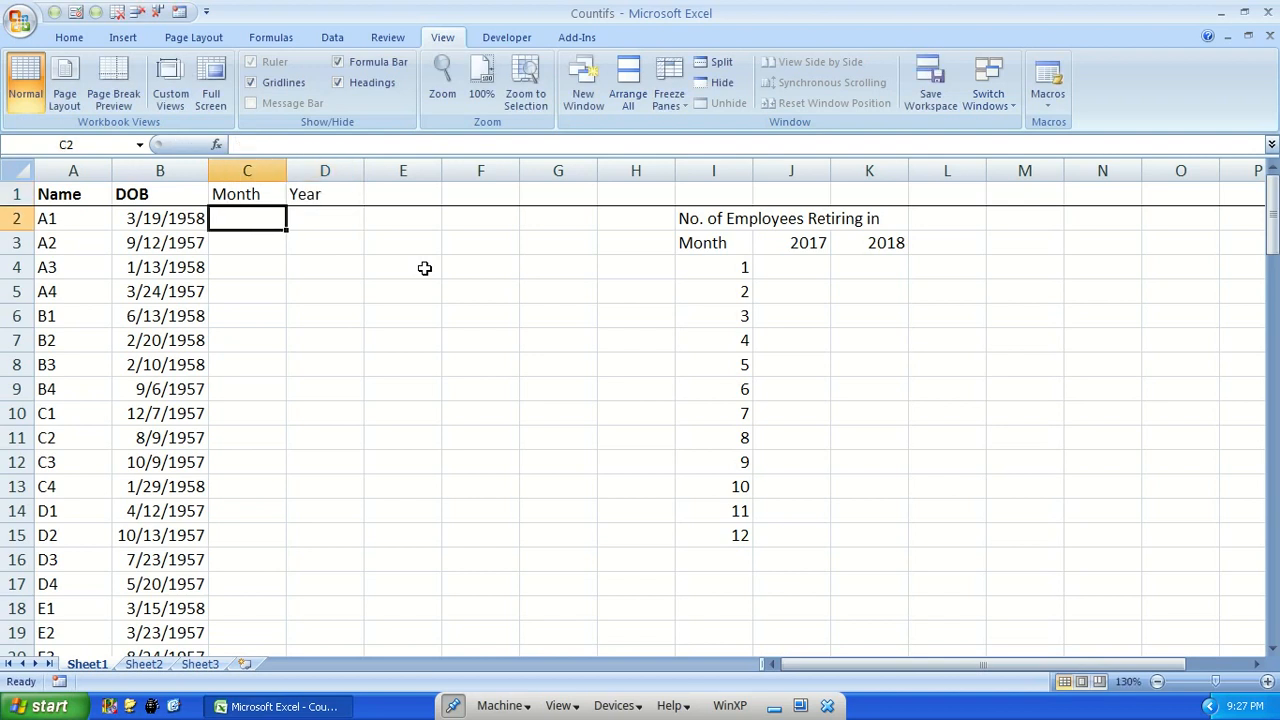
Extract each employee's birth month with =MONTH(B2) in C2, filled down the Month column through row 105
type("=month")
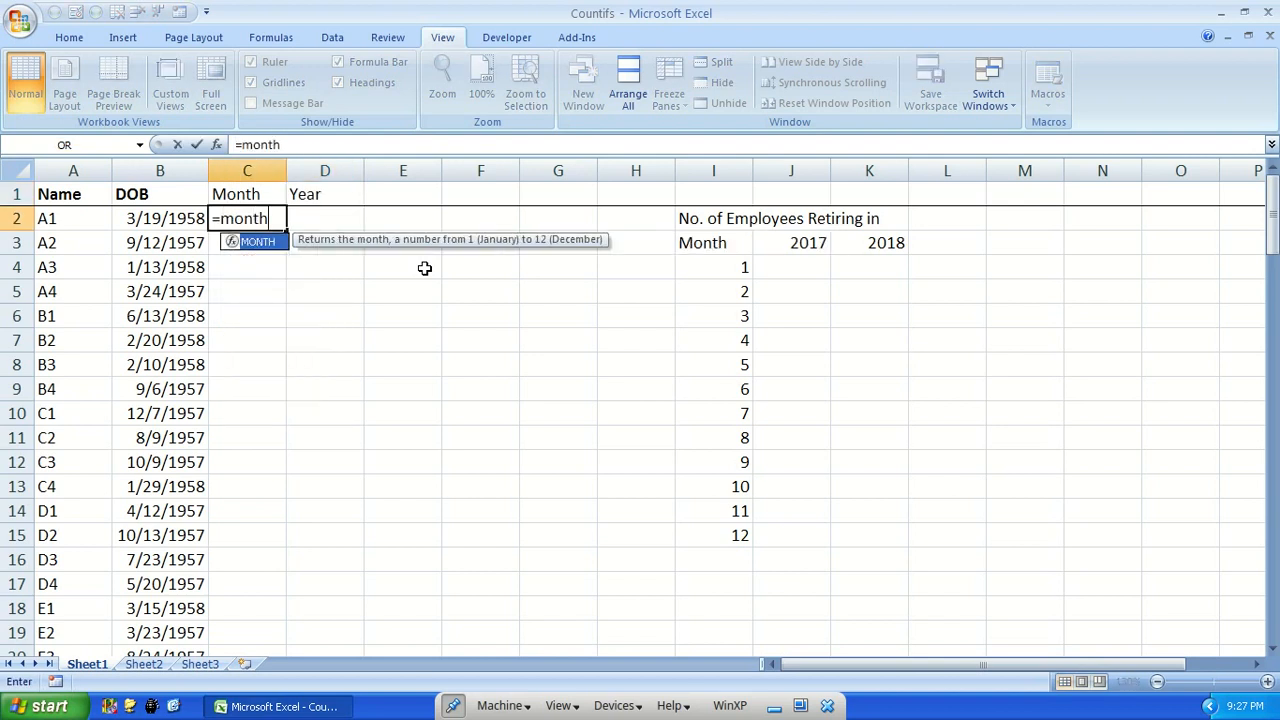
key("Tab")
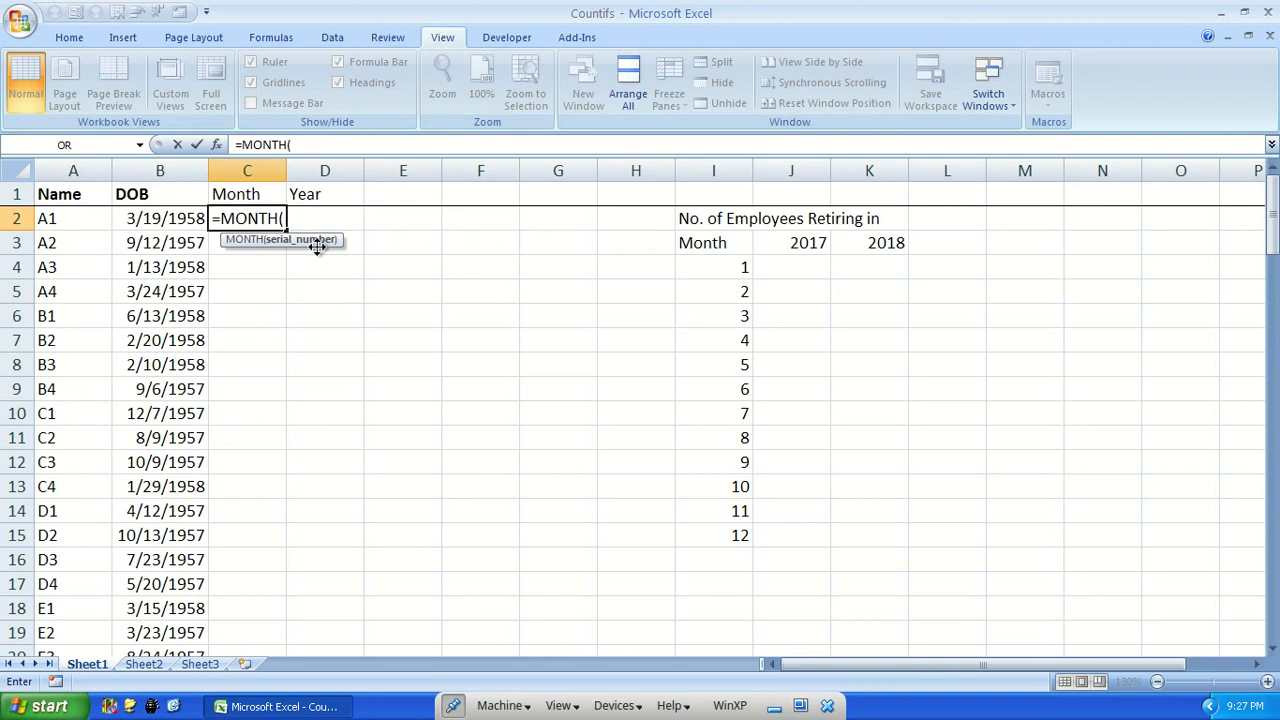
left_click(143, 218)
type(")")
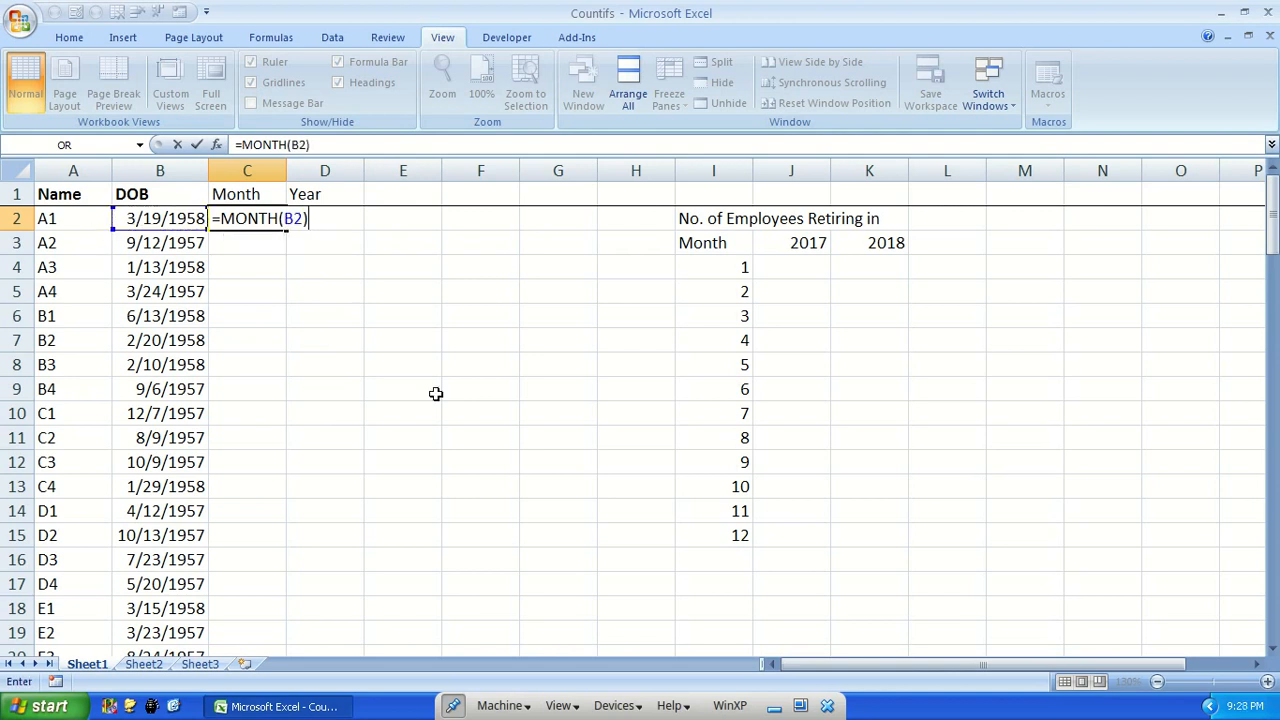
key("ctrl+Return")
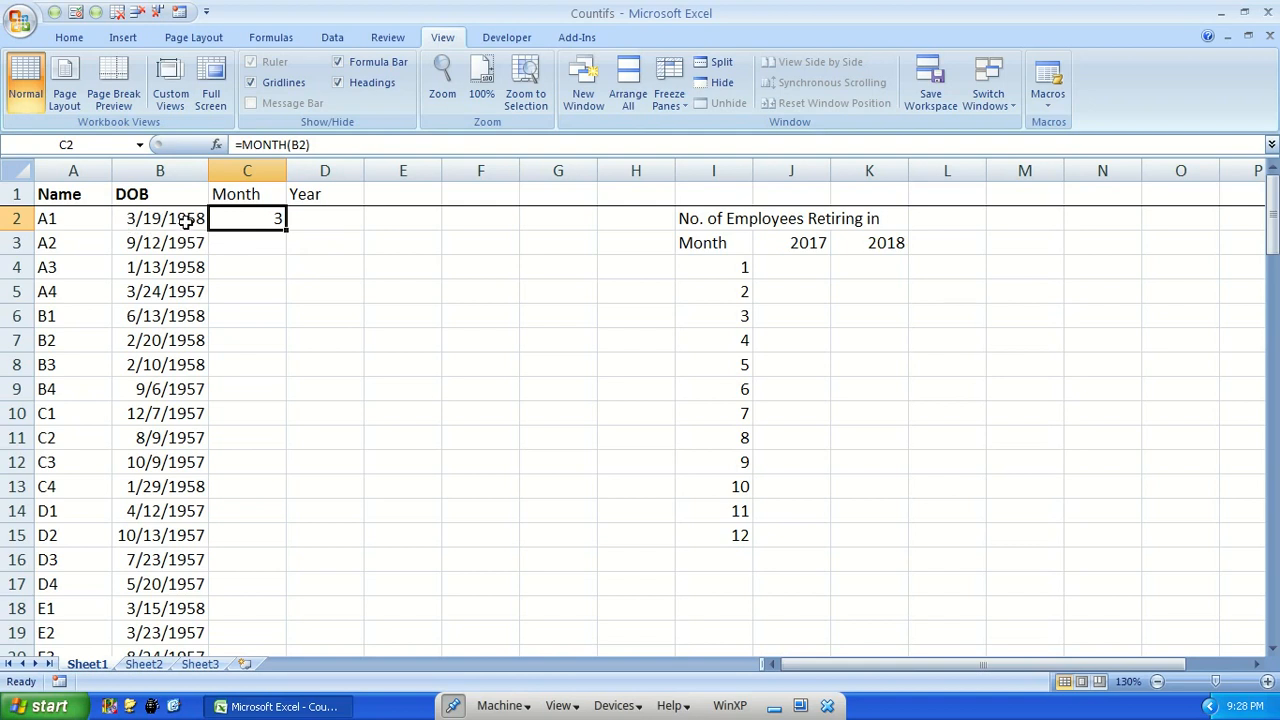
double_click(284, 230)
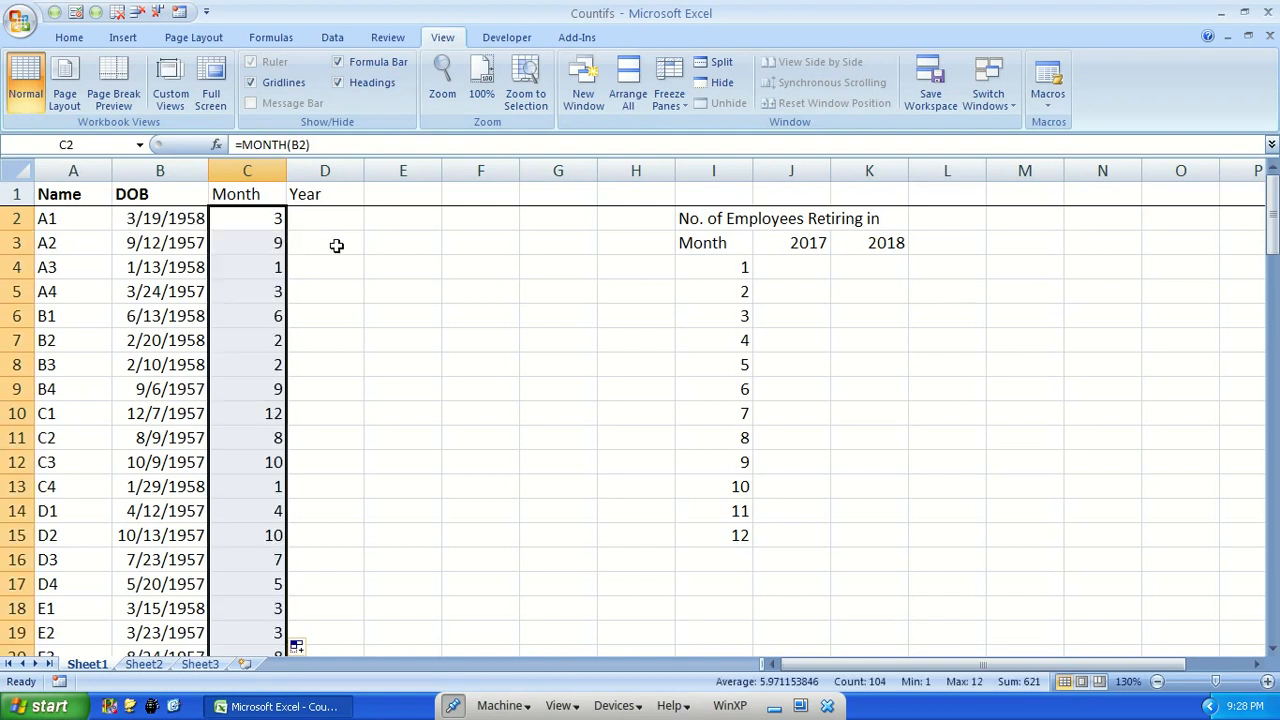
key("ctrl+Down")
key("ctrl+Up")
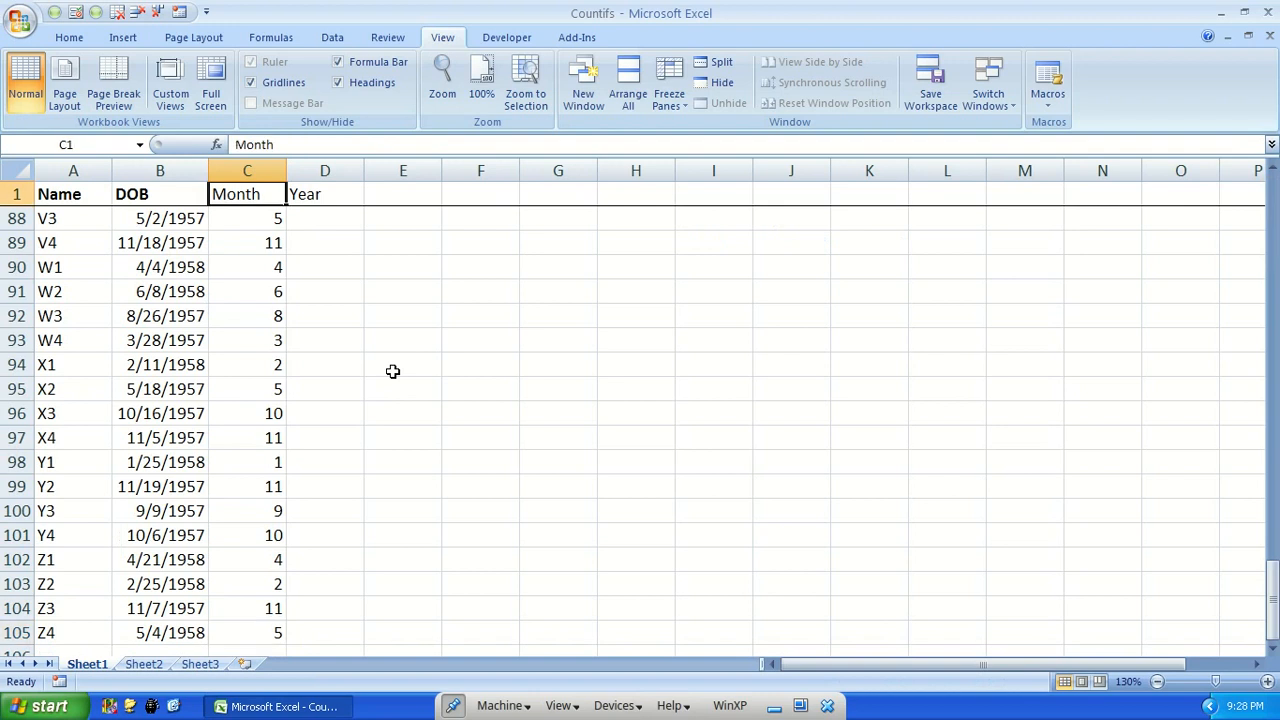
Extract each employee's birth year with =YEAR(B2) in D2, filled down the Year column to the end of the data
key("Down")
key("Right")
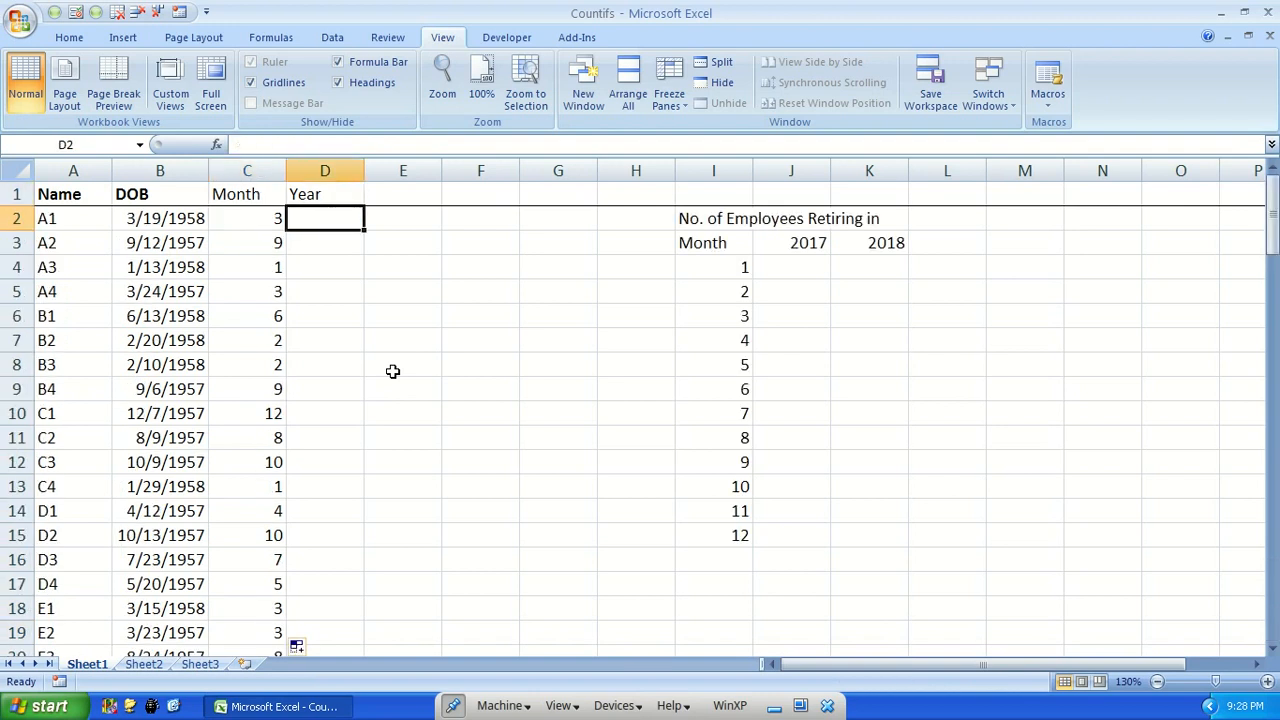
type("=yea")
key("Tab")
key("Left")
key("Left")
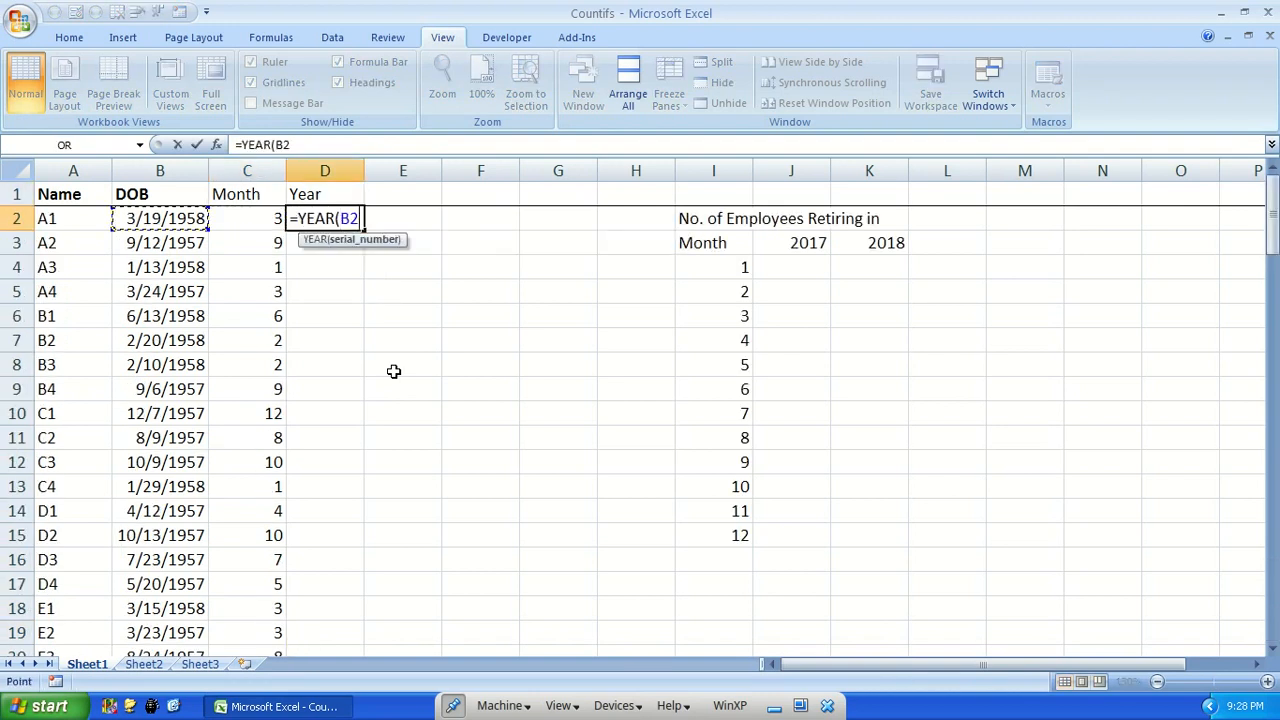
type(")")
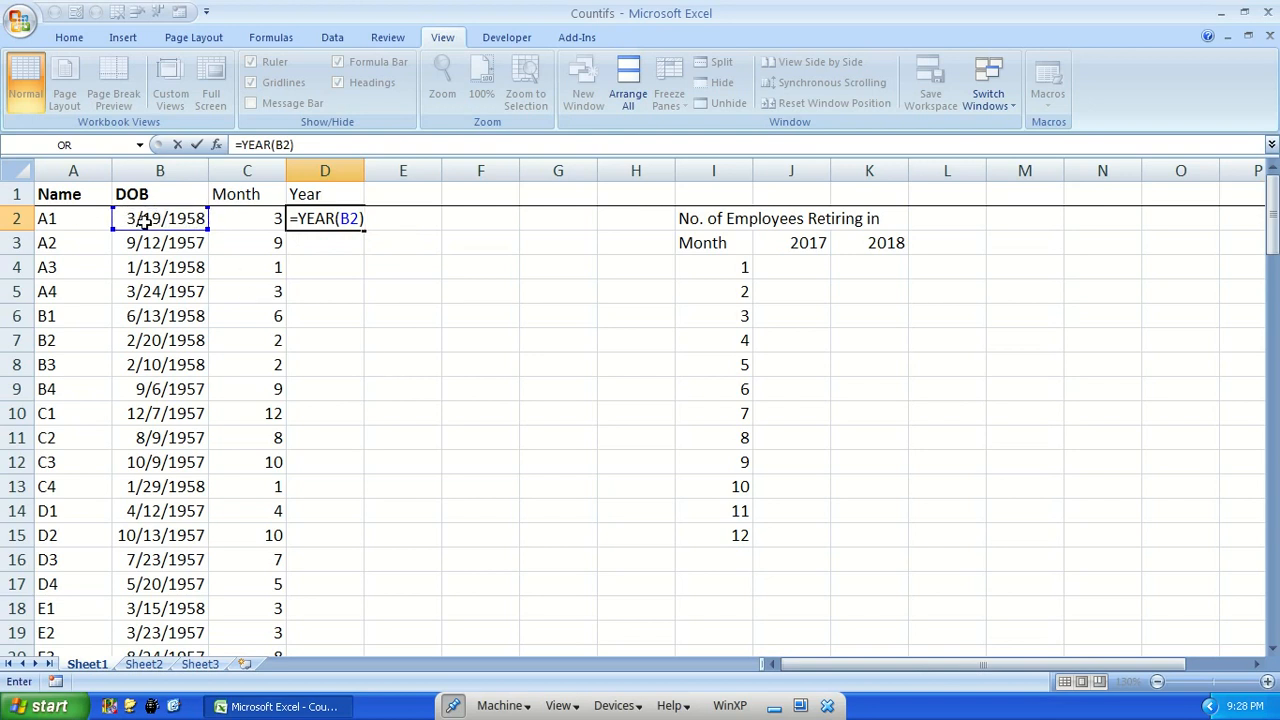
key("ctrl+Return")
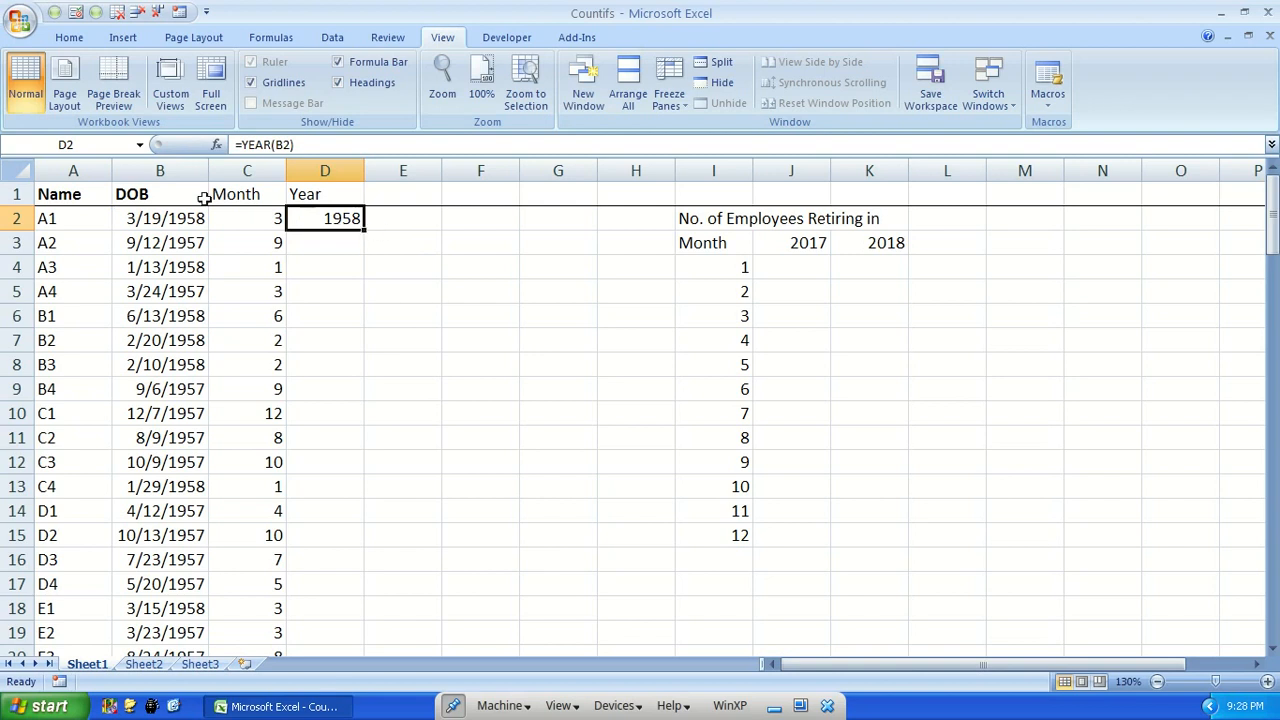
double_click(366, 230)
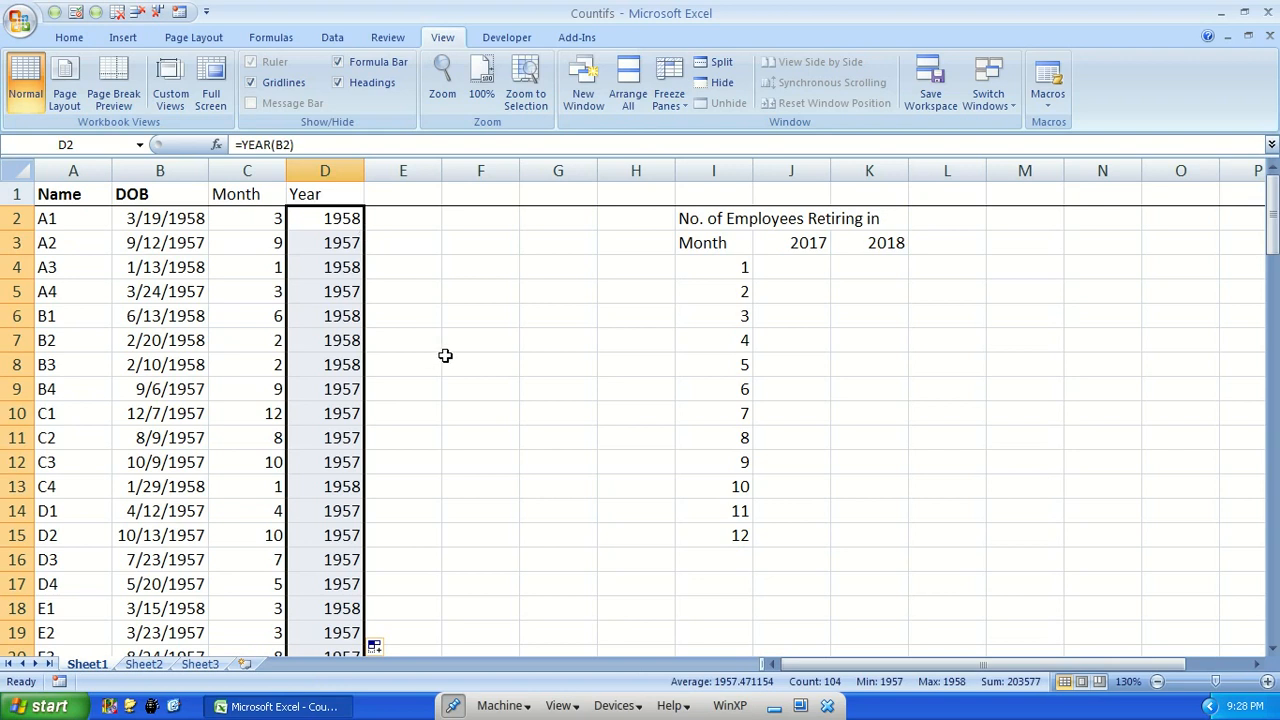
left_click(492, 348)
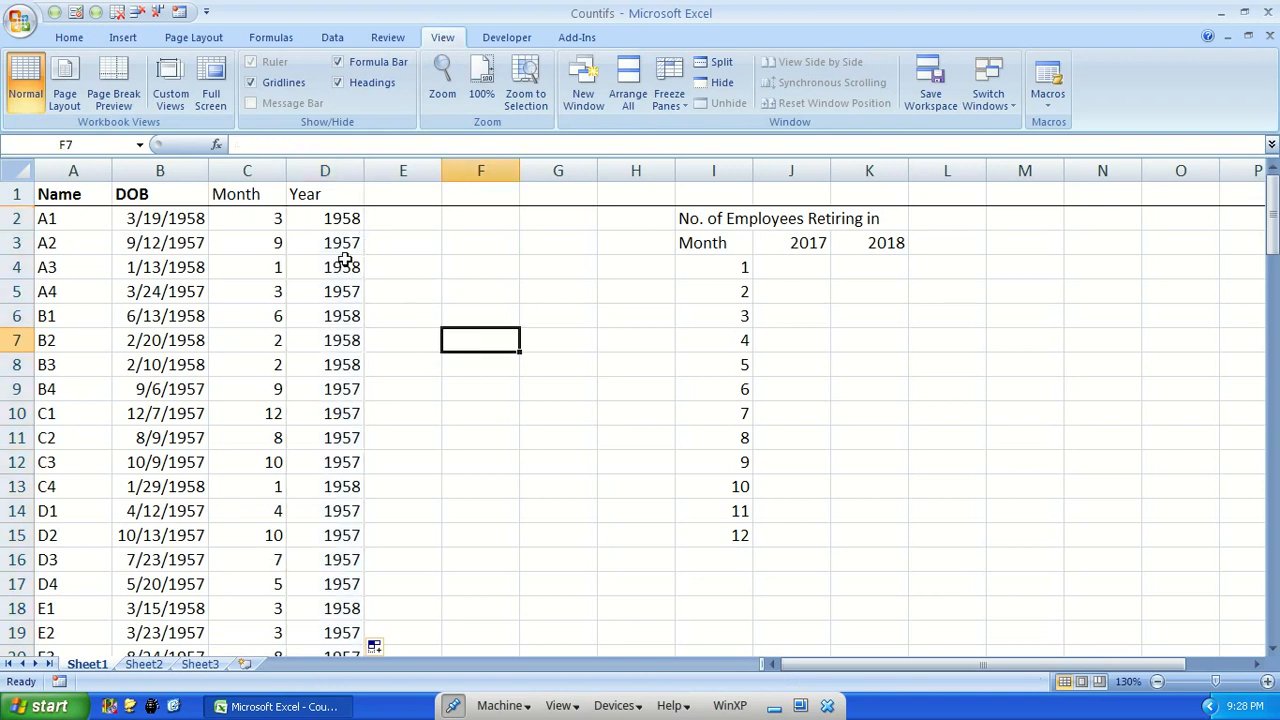
Count the Month column entries in C106, directly below the data, with =COUNT(C2:C105)
left_click(327, 195)
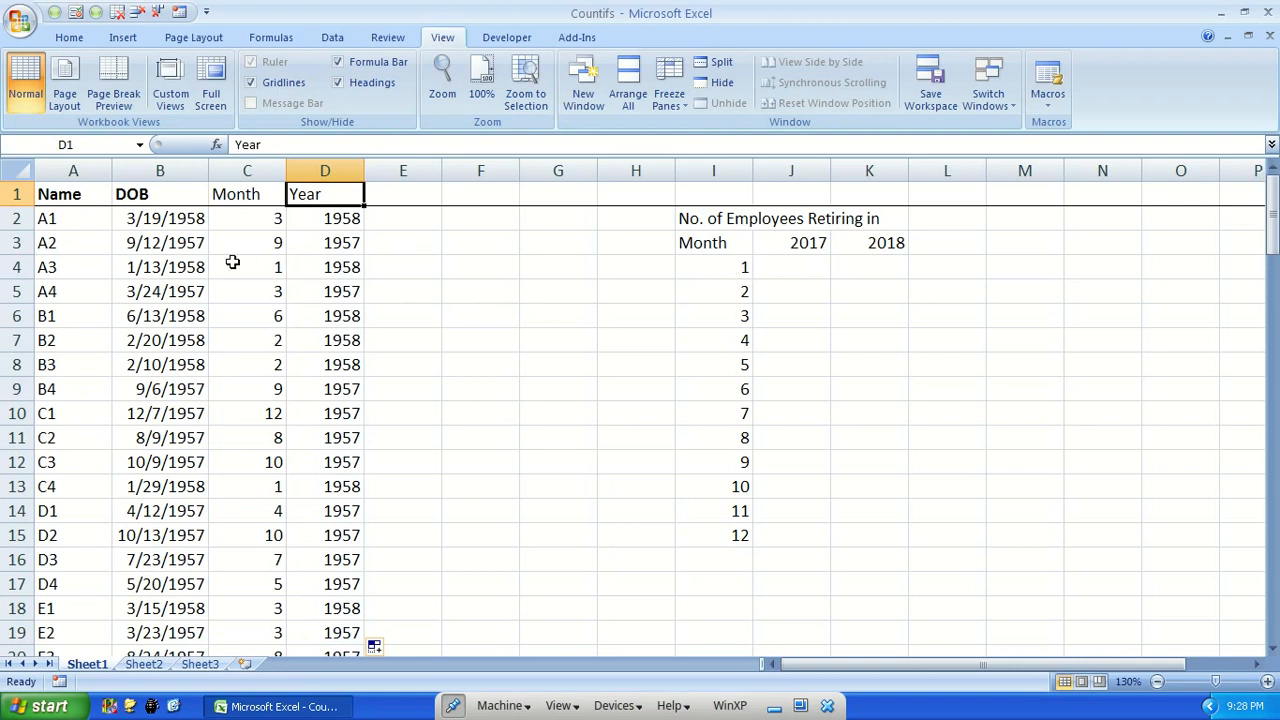
left_click(251, 217)
key("ctrl+Down")
key("Down")
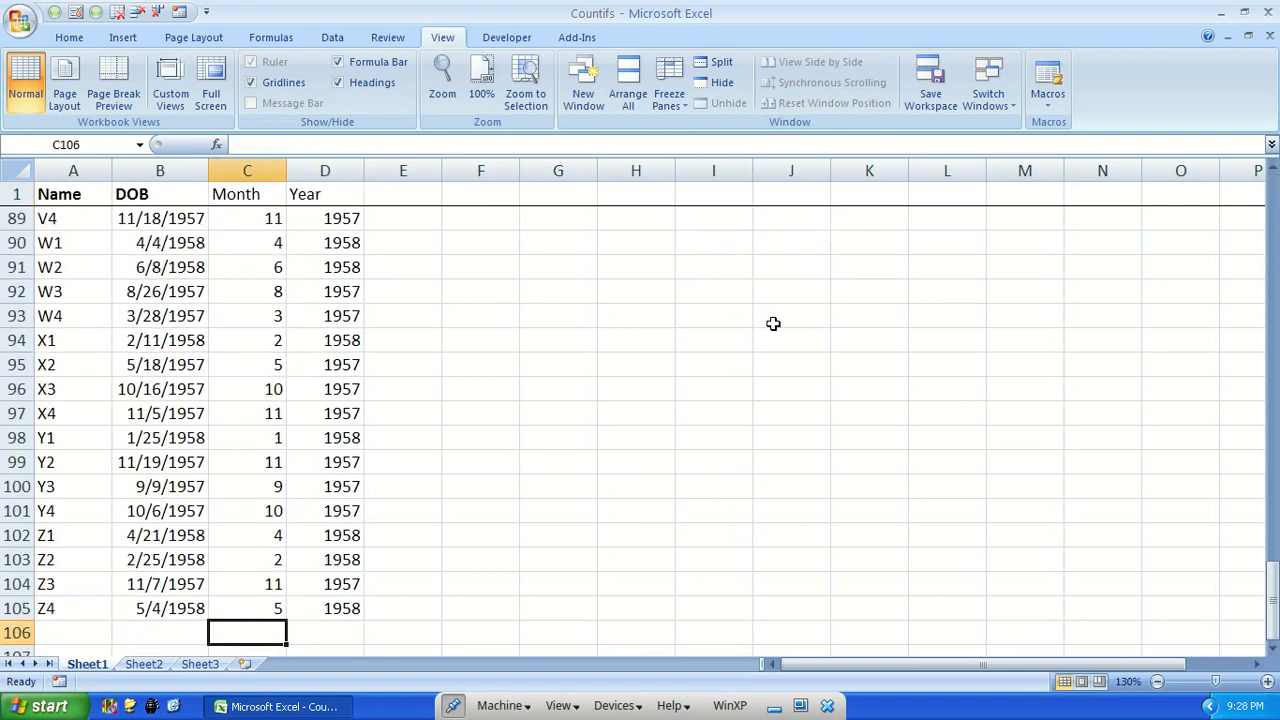
scroll(600, 346, "down", 2)
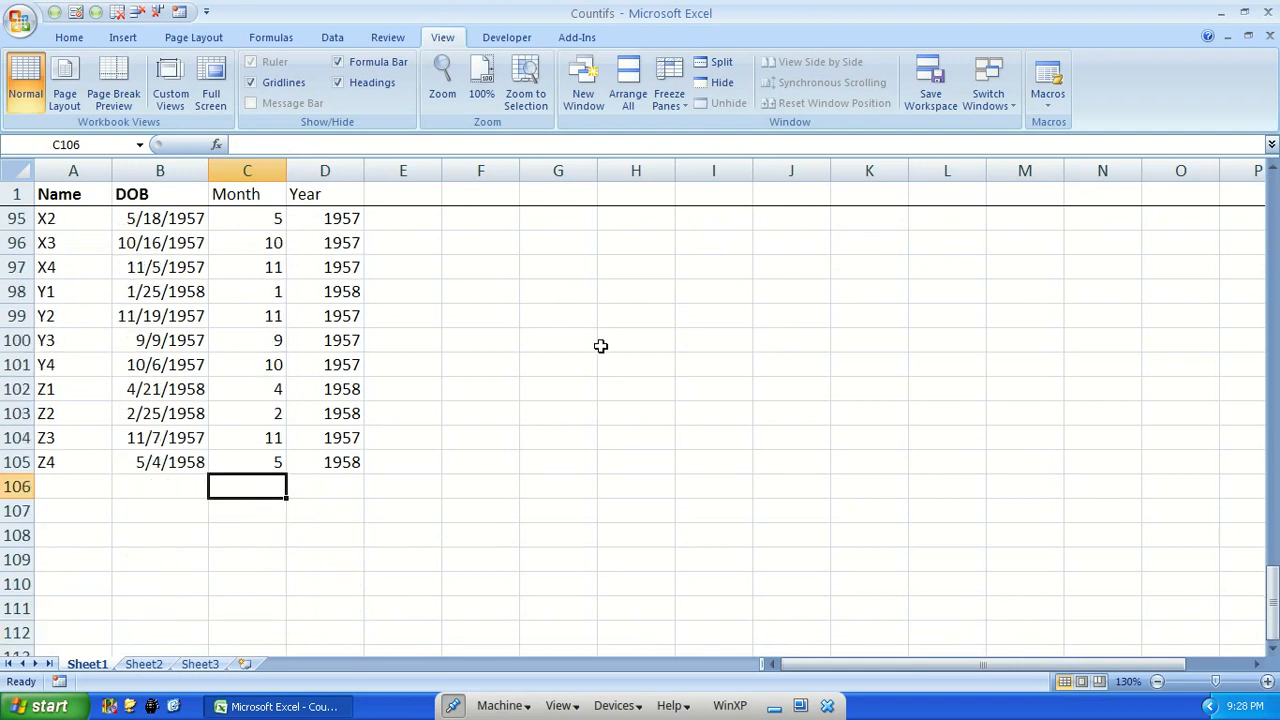
type("=count")
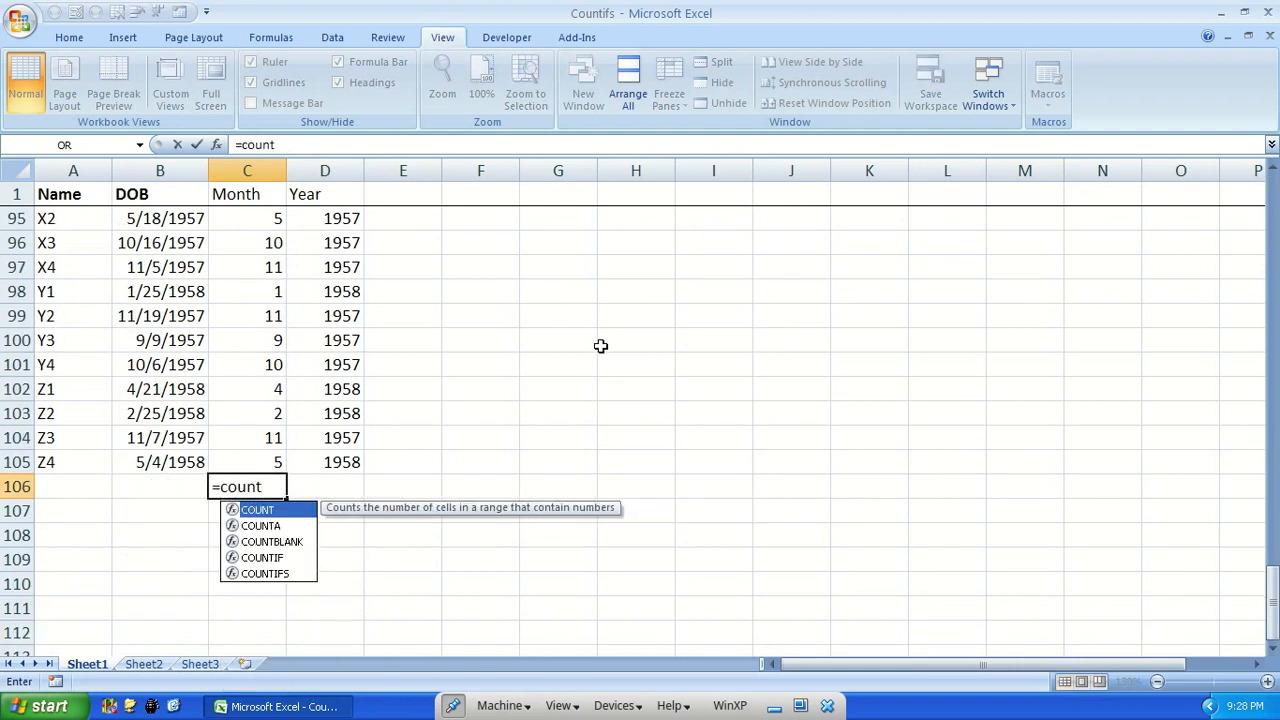
key("Tab")
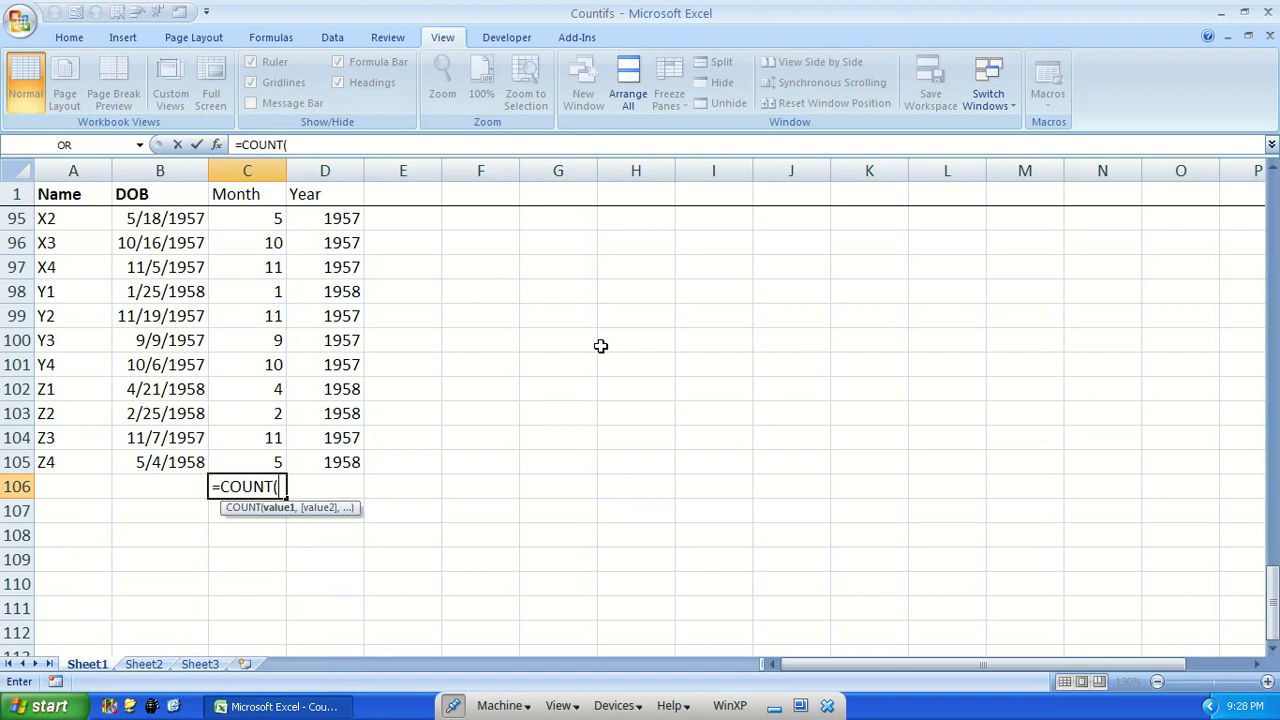
key("Up")
key("ctrl+shift+Up")
key("shift+Down")
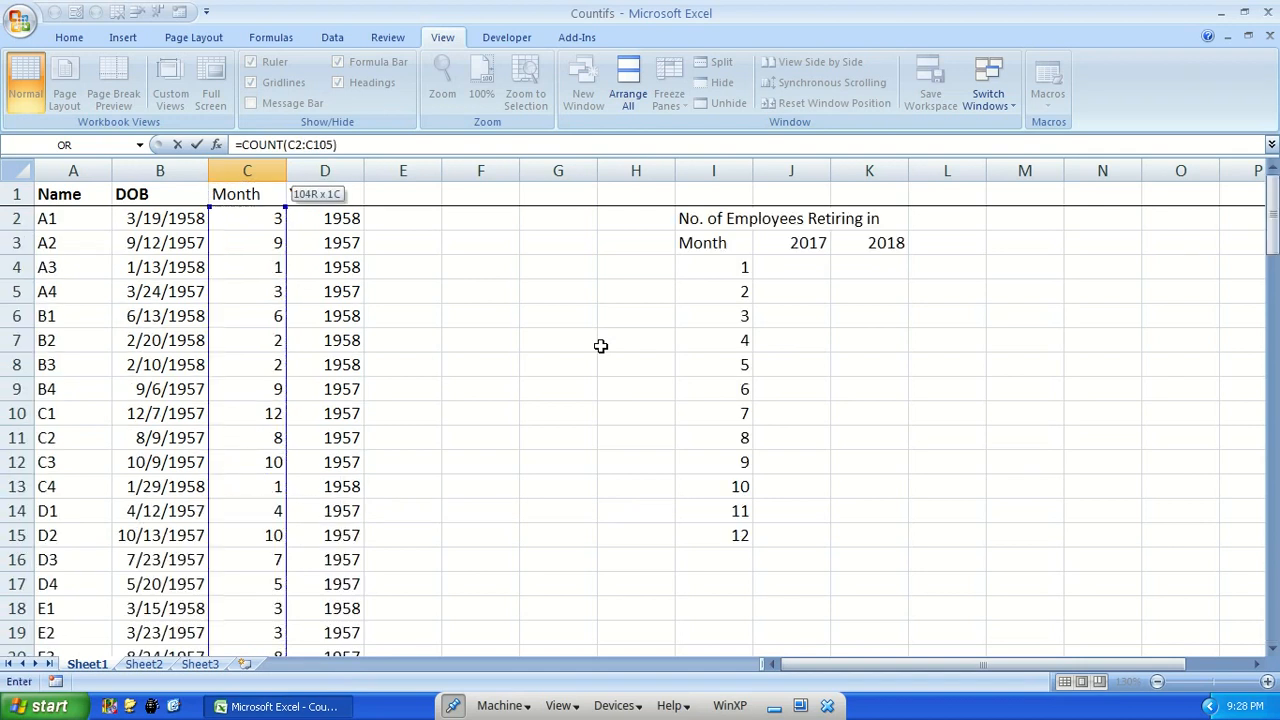
key("Return")
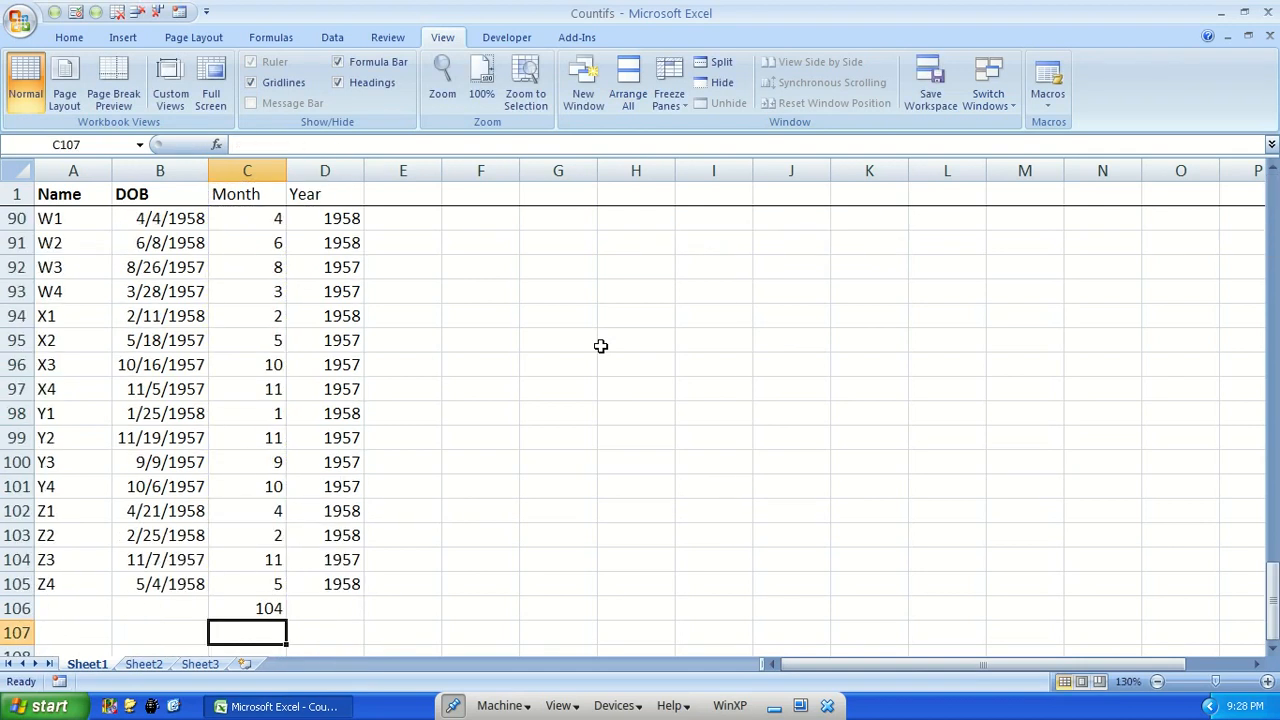
Turn on filtering for the column headings Name, DOB, Month and Year in row 1
key("Up")
scroll(531, 411, "down", 3)
scroll(308, 392, "up", 10)
scroll(308, 392, "down", 9)
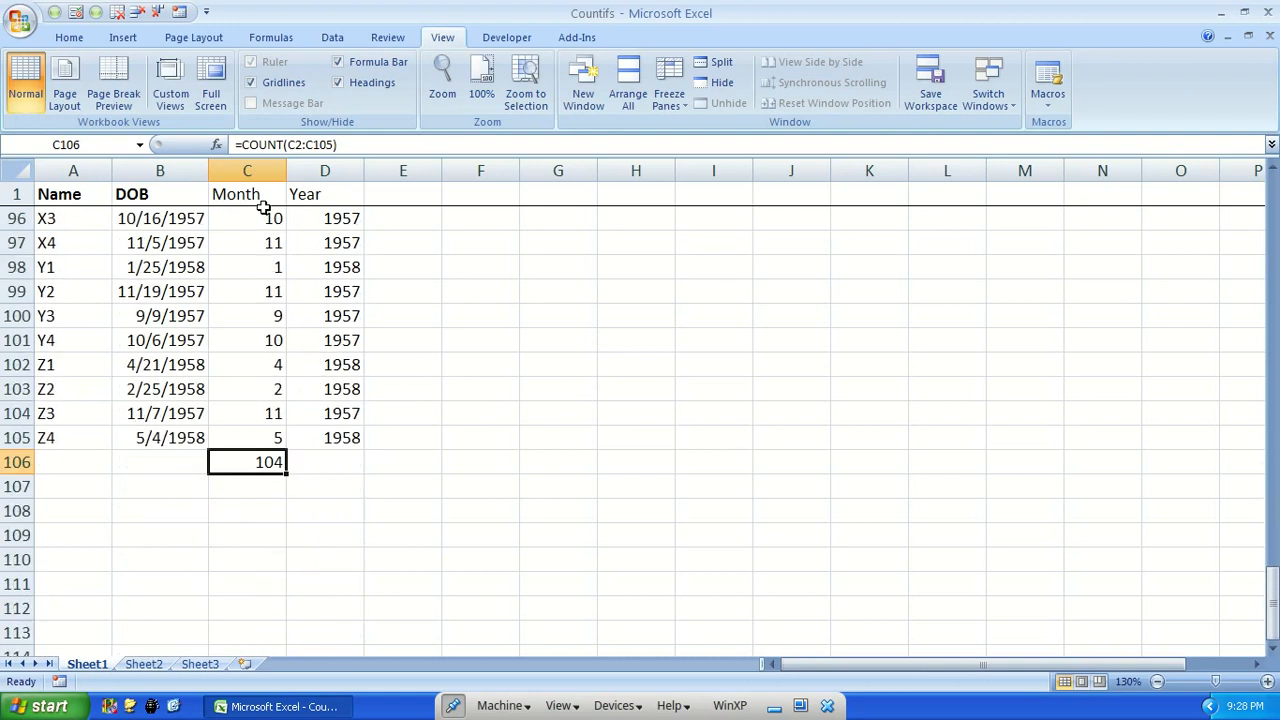
left_click(261, 194)
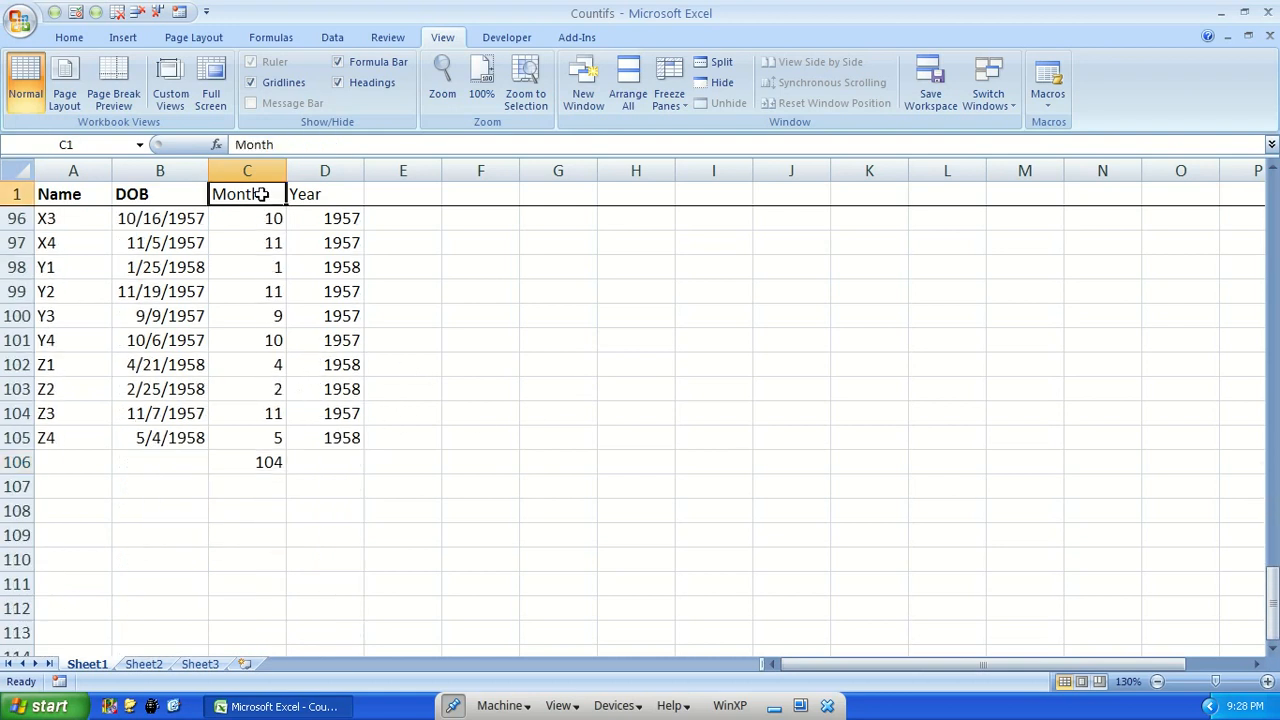
left_click(69, 37)
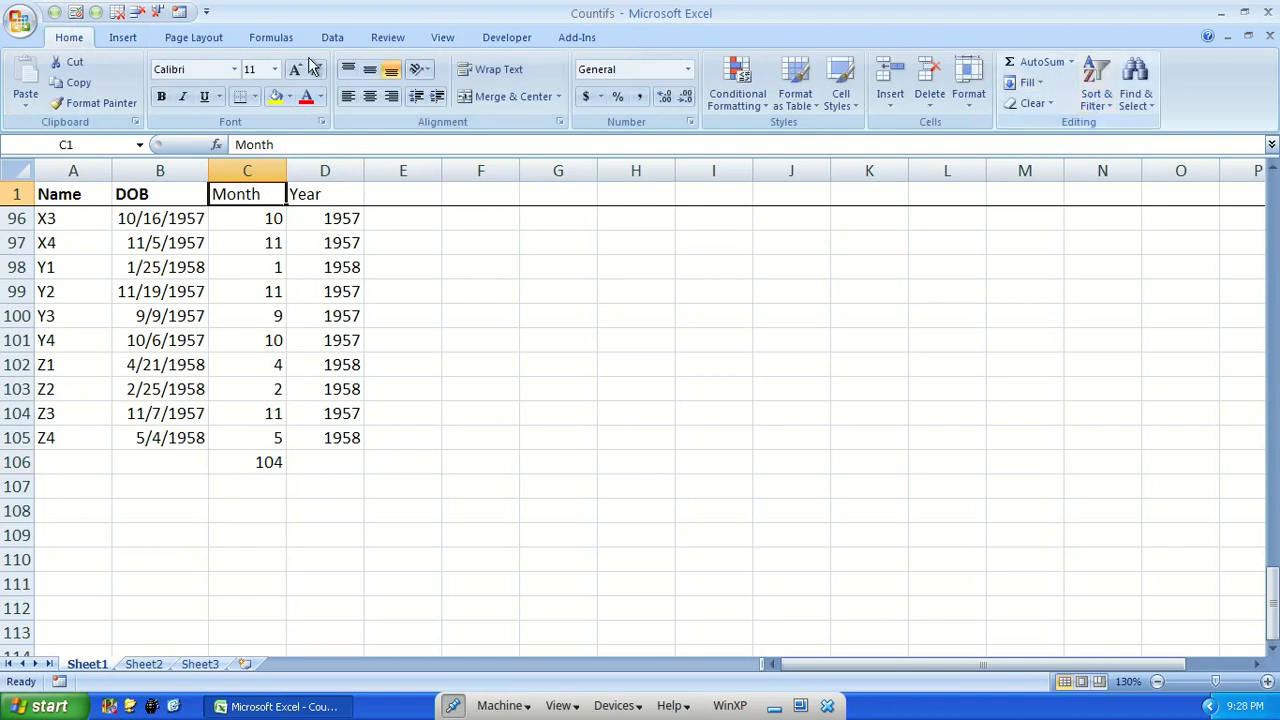
left_click(1085, 104)
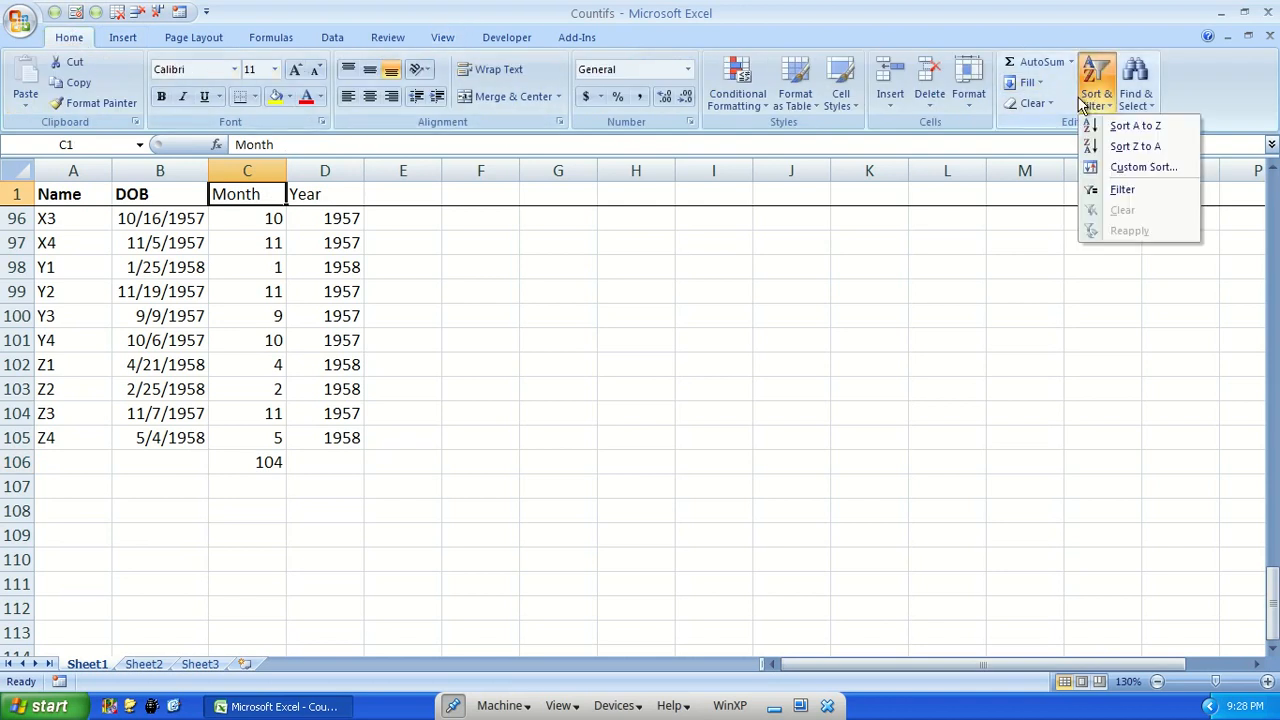
left_click(1122, 189)
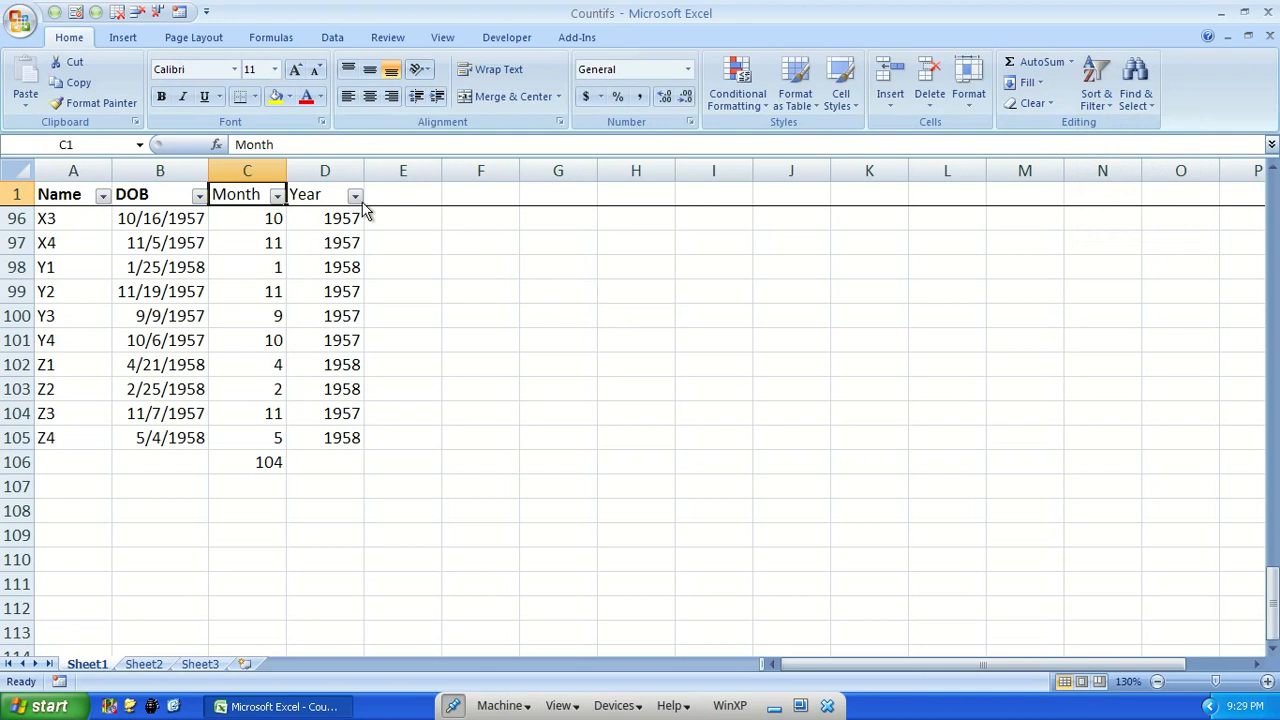
left_click(420, 226)
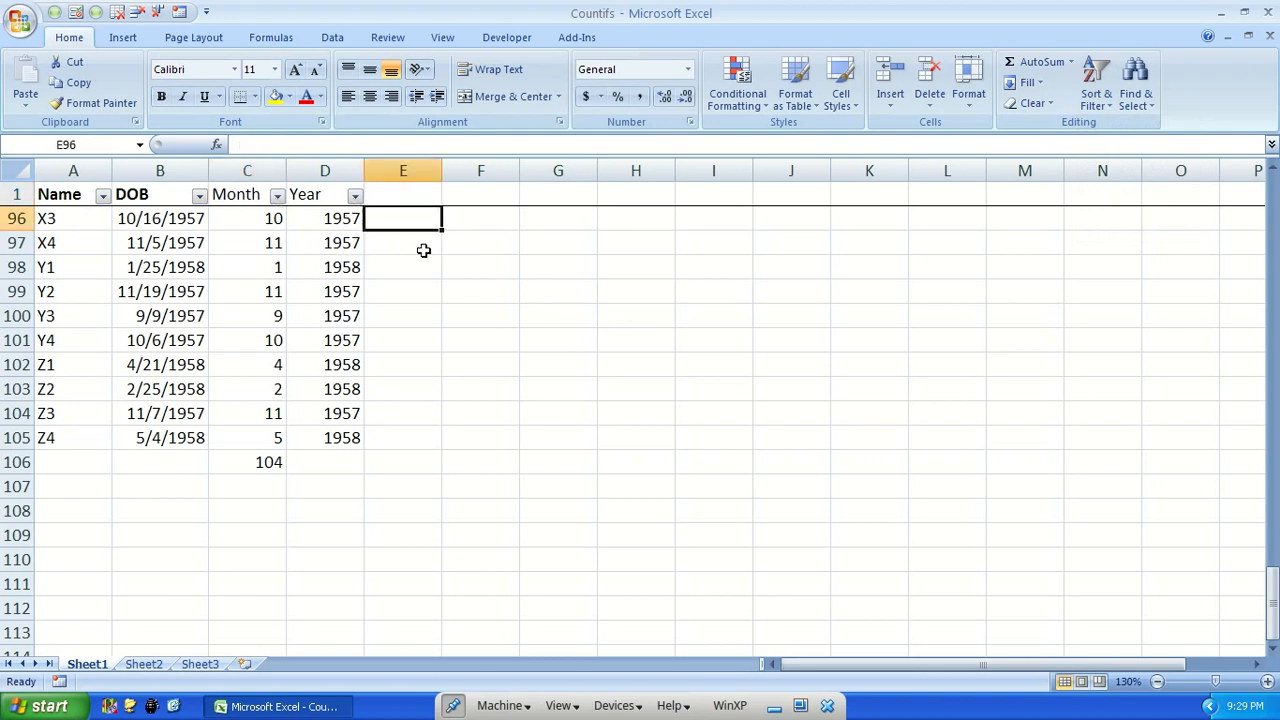
Change the formula in D2 to =YEAR(B2)+60 and give the cell the General number format
left_click(343, 222)
key("ctrl+Up")
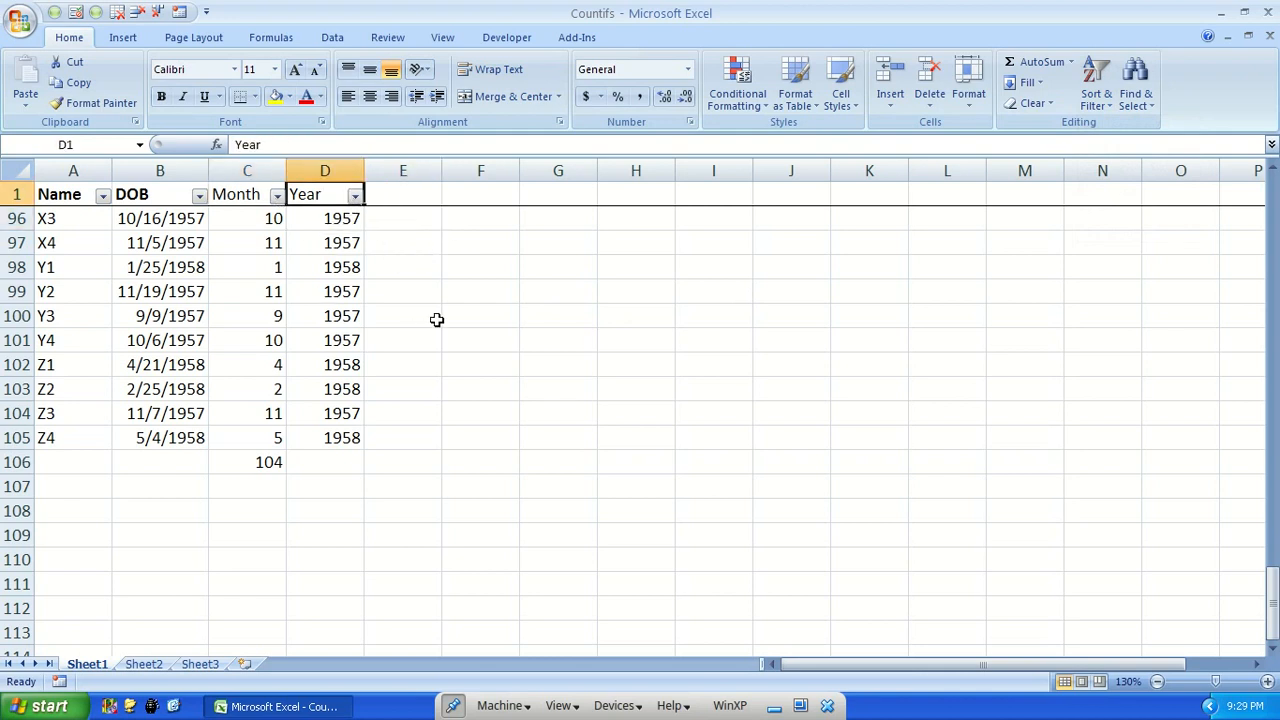
key("Down")
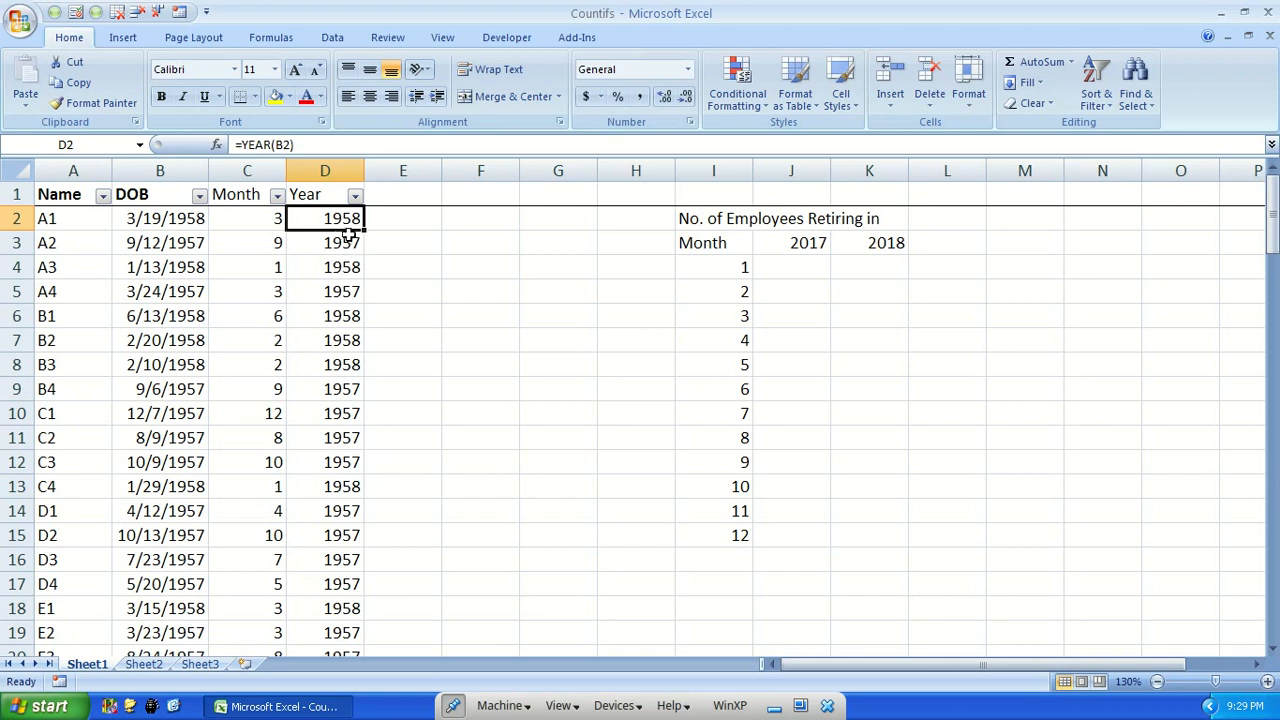
left_click(305, 145)
type("+60")
key("ctrl+Return")
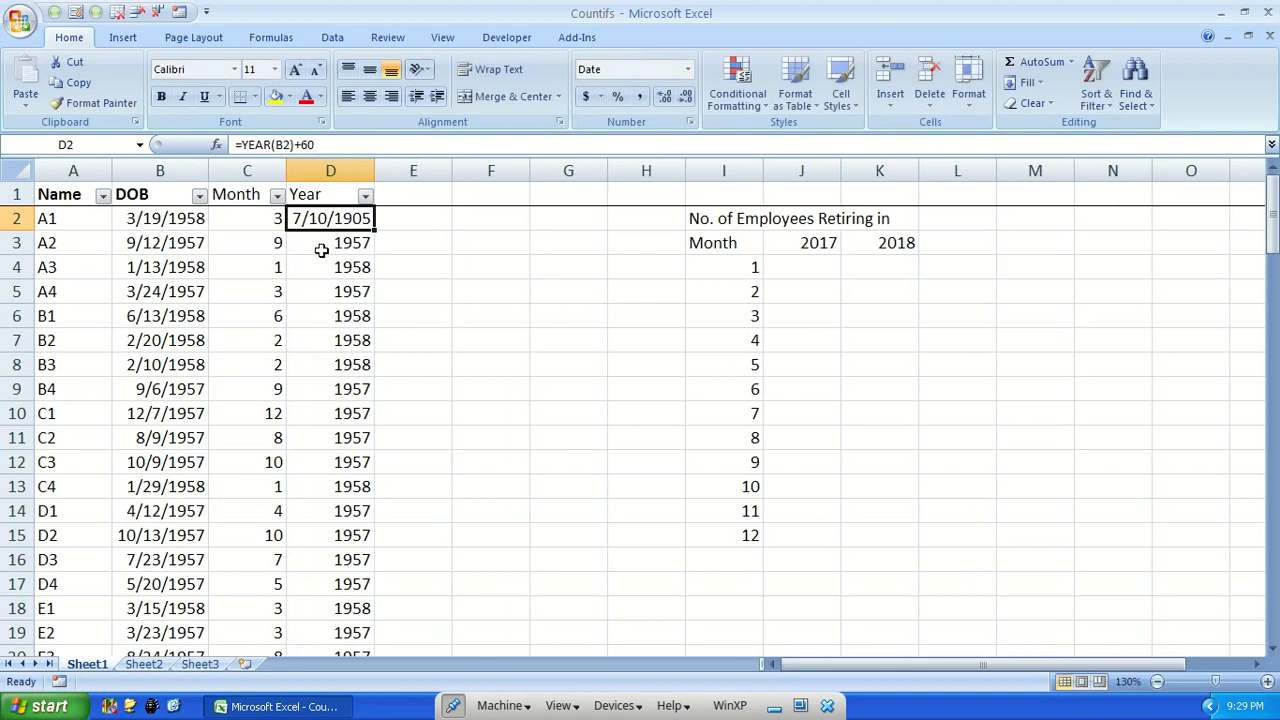
left_click(687, 69)
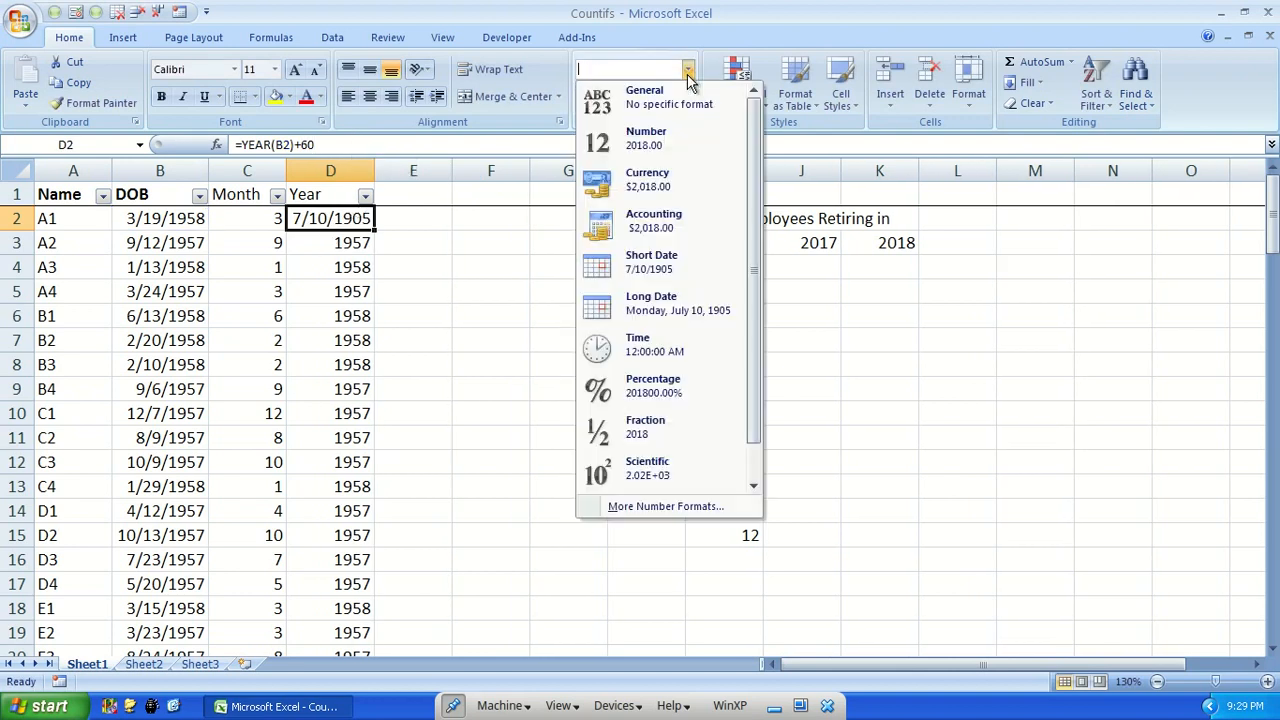
left_click(644, 114)
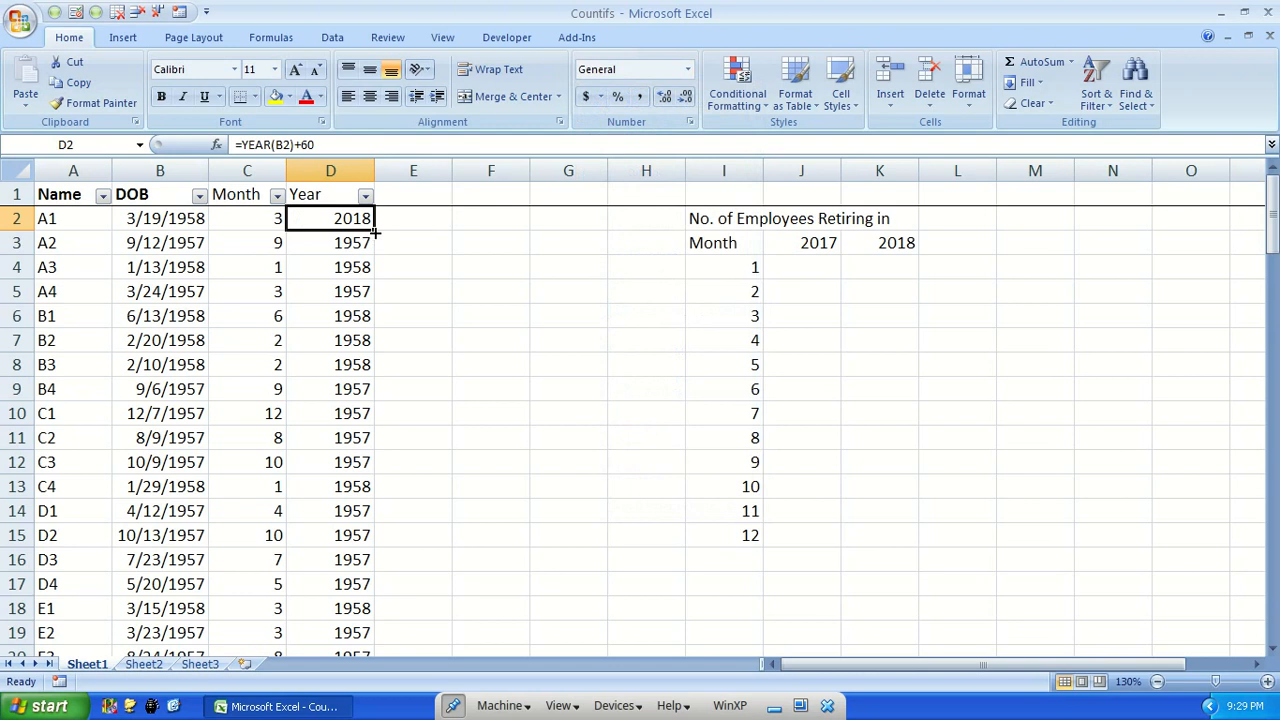
Fill the D2 retirement-year formula down the Year column to the last employee row
double_click(373, 231)
scroll(340, 400, "down", 13)
scroll(365, 420, "down", 17)
scroll(372, 430, "up", 9)
scroll(375, 437, "up", 20)
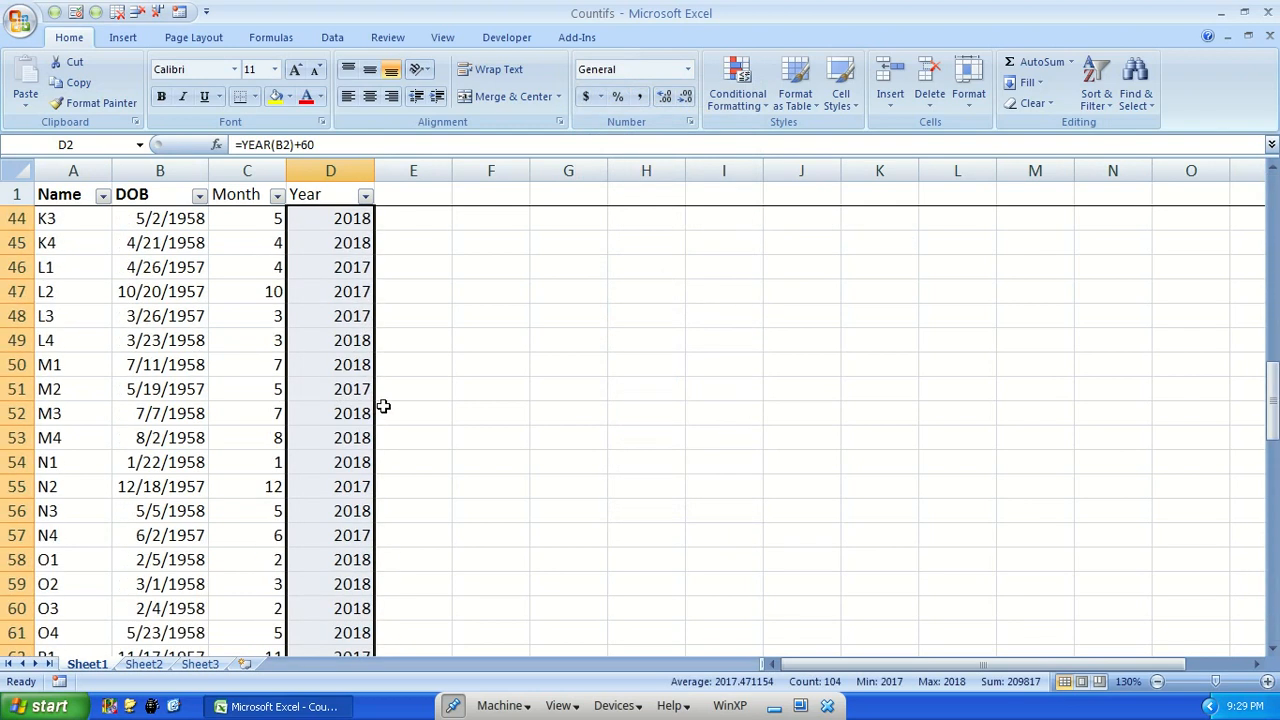
left_click(350, 220)
Filter the Year column to show only 2017
left_click(808, 266)
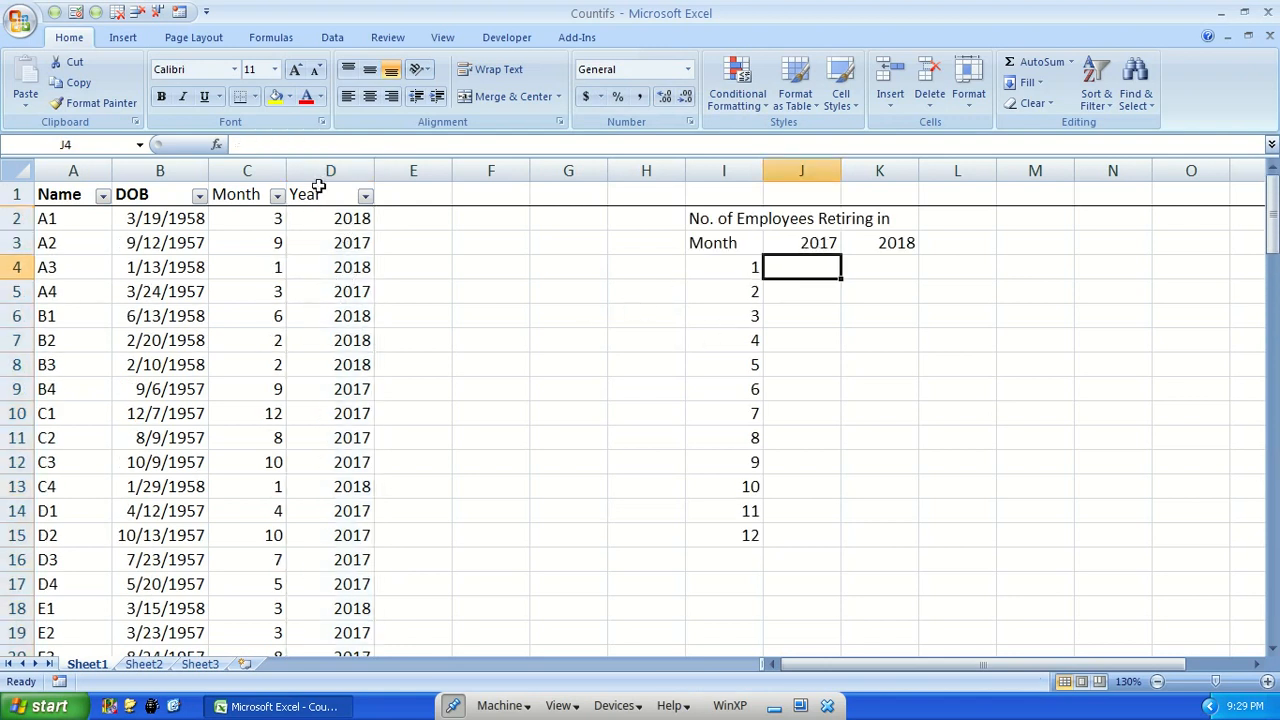
left_click(366, 196)
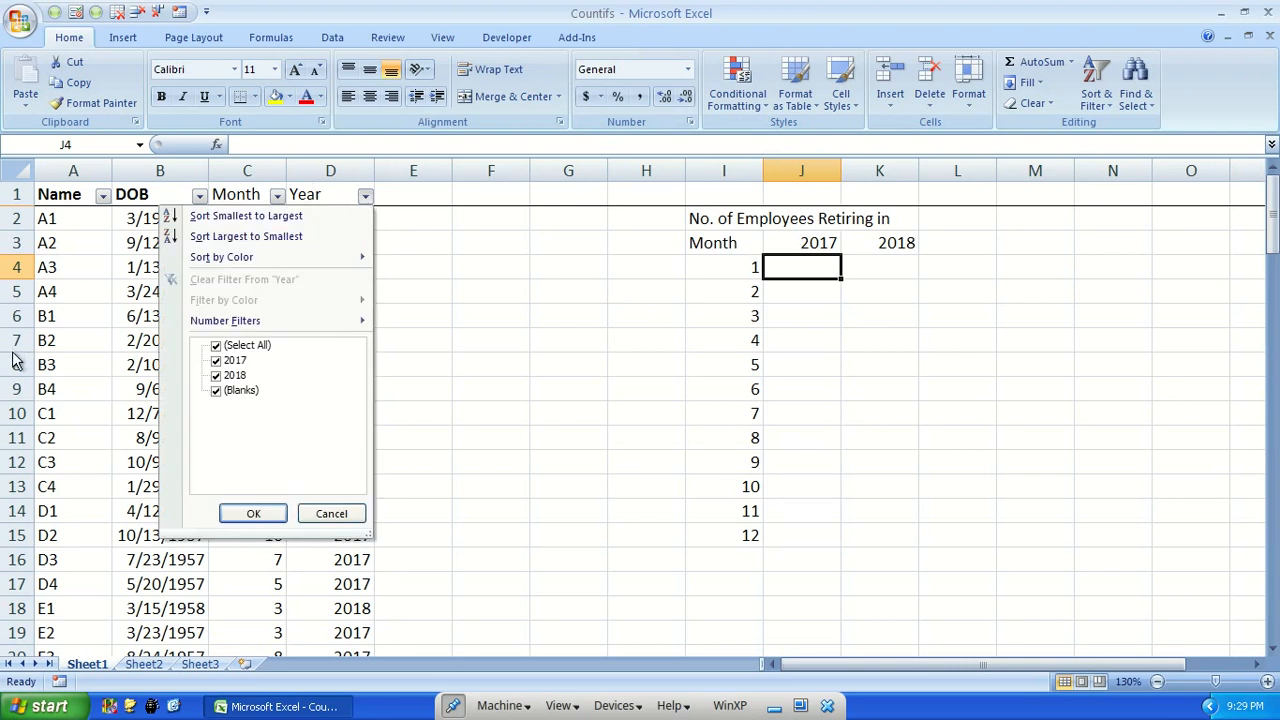
left_click(216, 347)
left_click(217, 361)
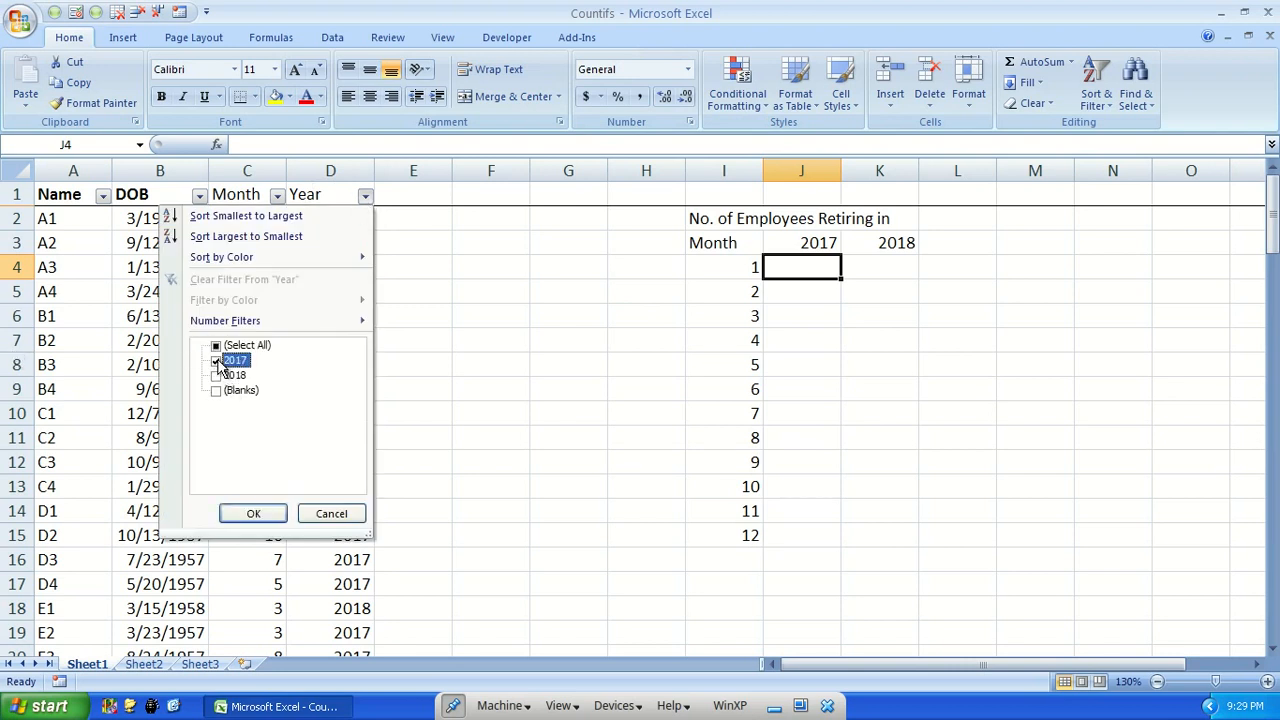
left_click(252, 514)
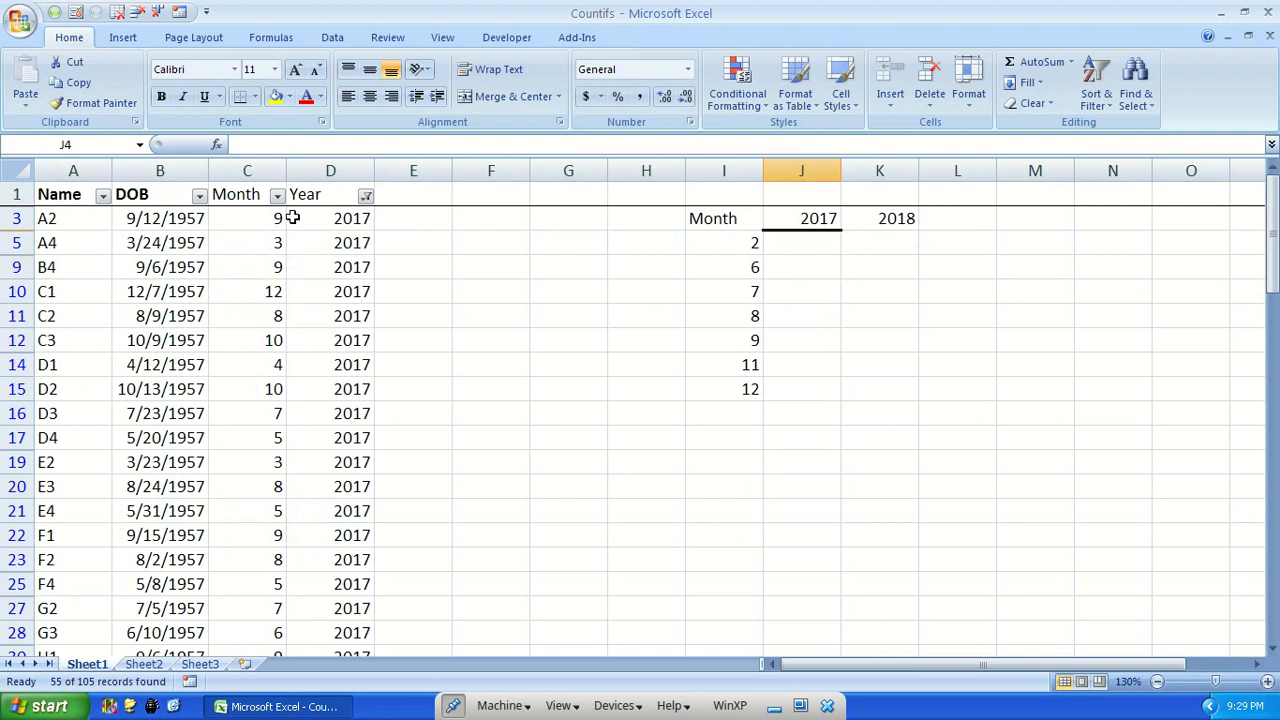
Filter the Month column to show only month 3 among the 2017 rows
left_click(265, 198)
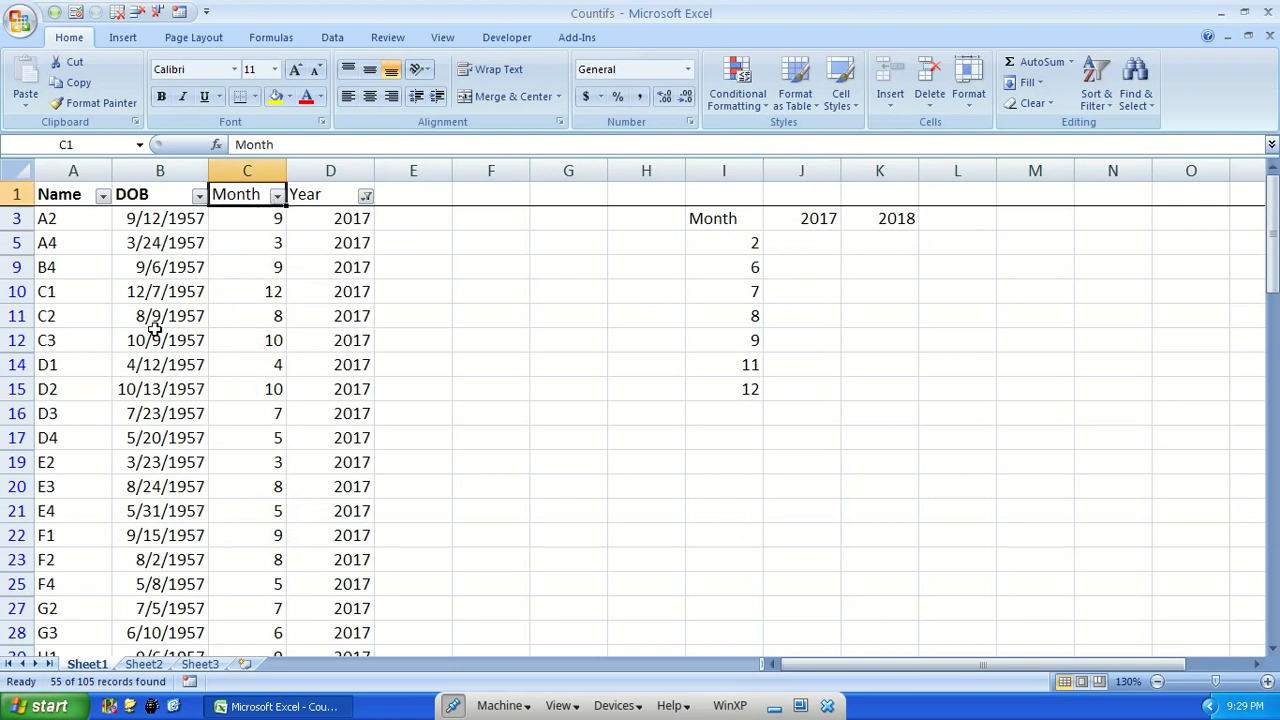
left_click(277, 197)
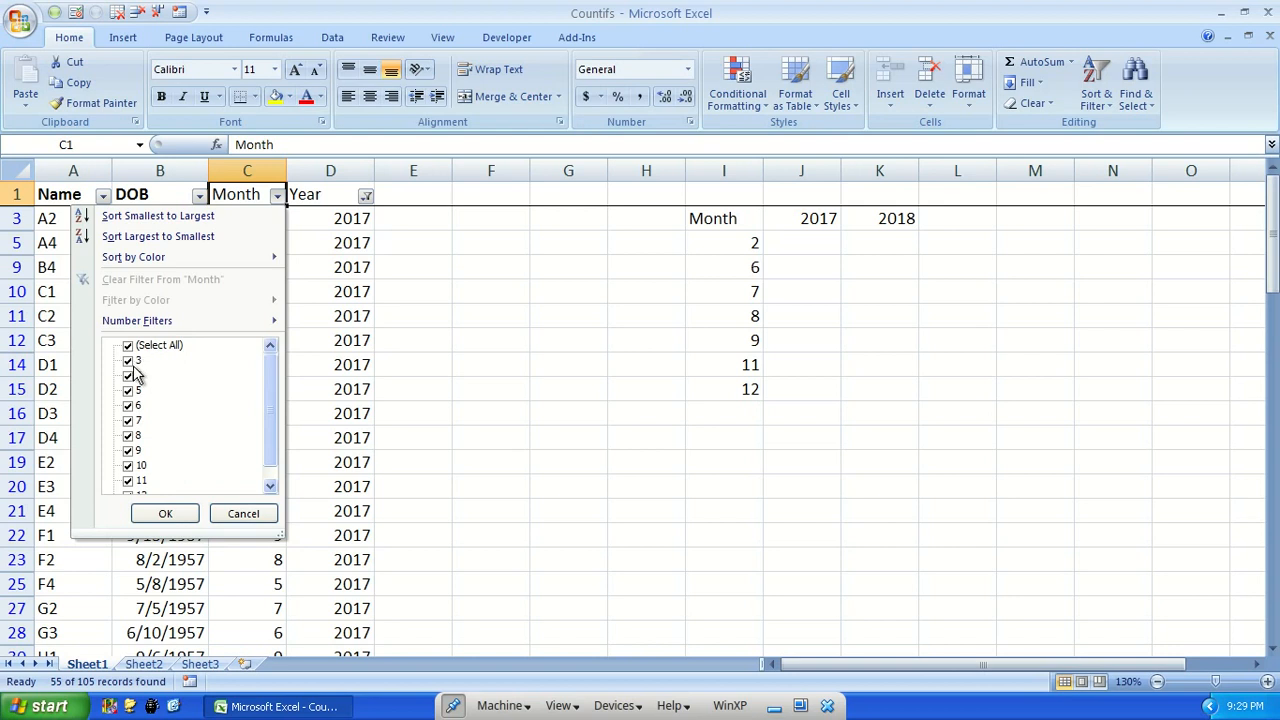
left_click(128, 346)
left_click(130, 360)
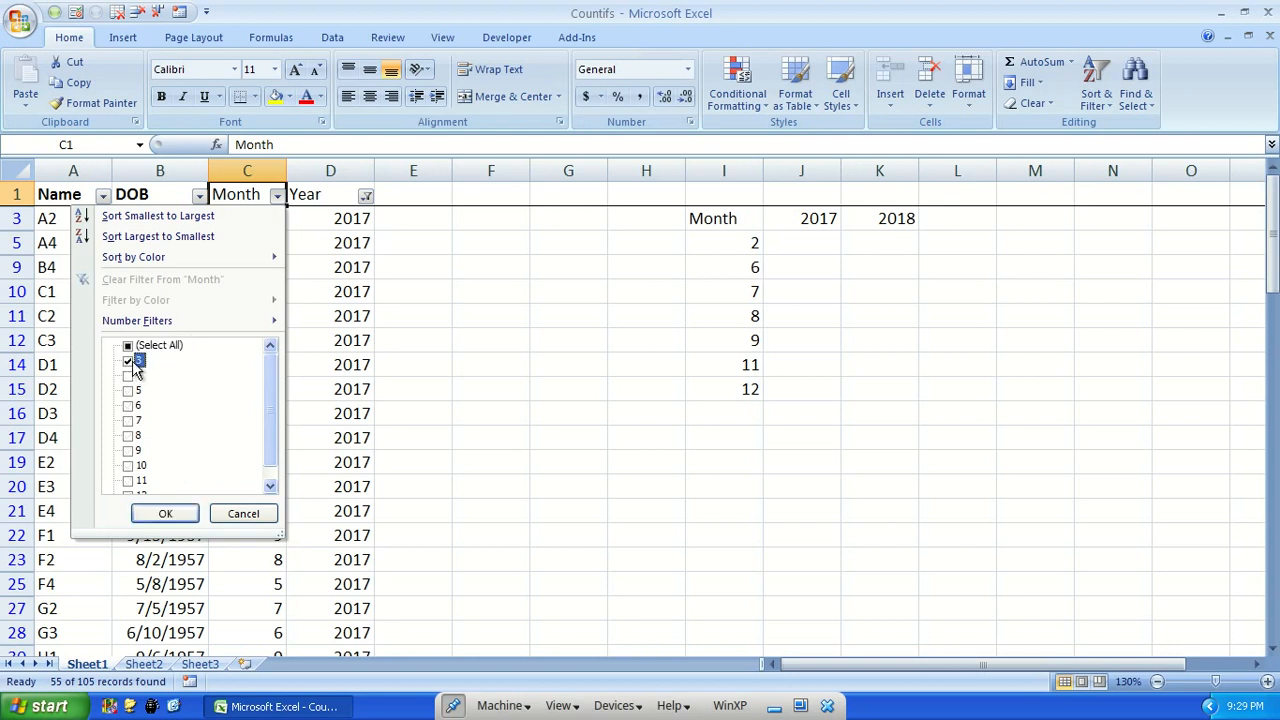
left_click(167, 514)
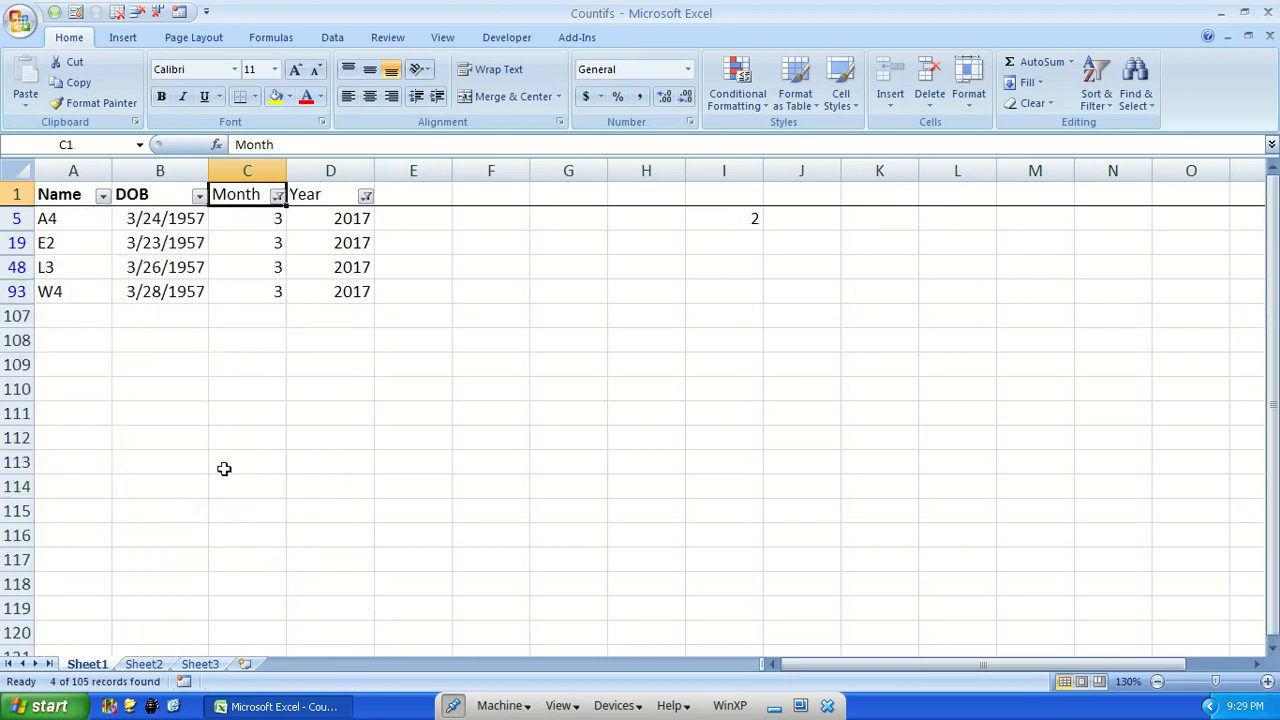
left_click(261, 318)
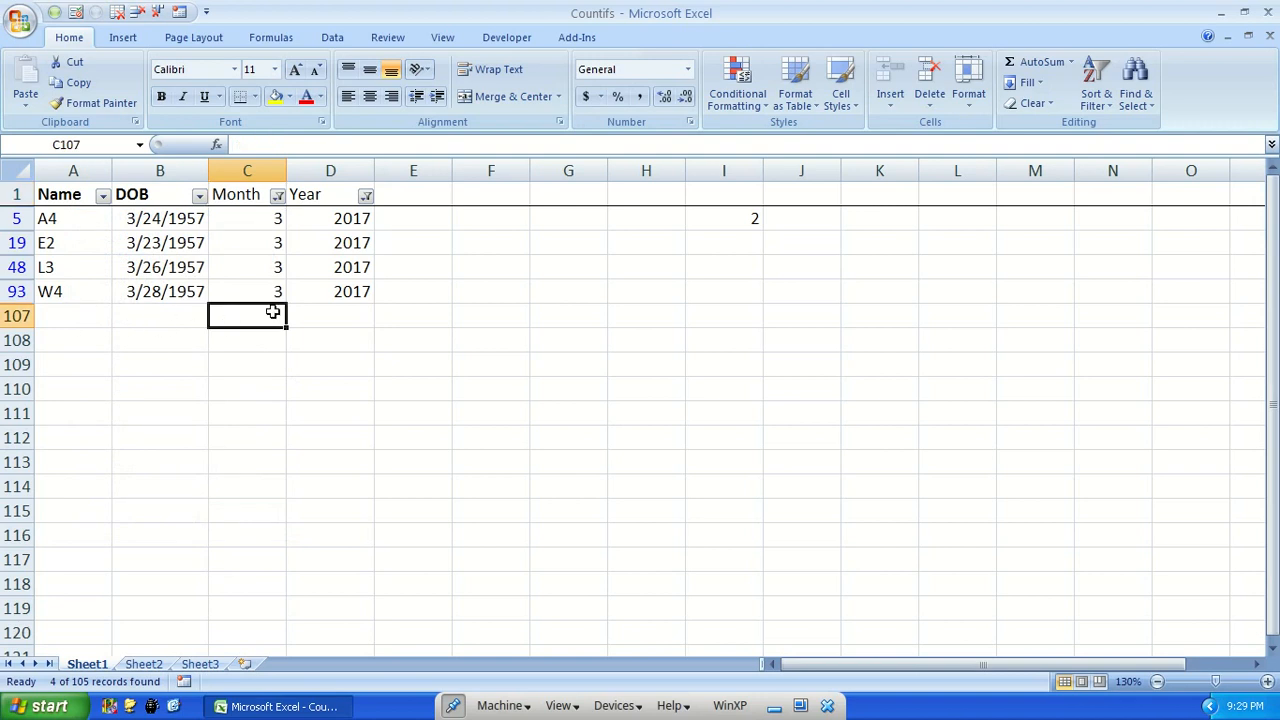
Remove the filters from the Year and Month columns by selecting all their values again
left_click(366, 196)
left_click(217, 375)
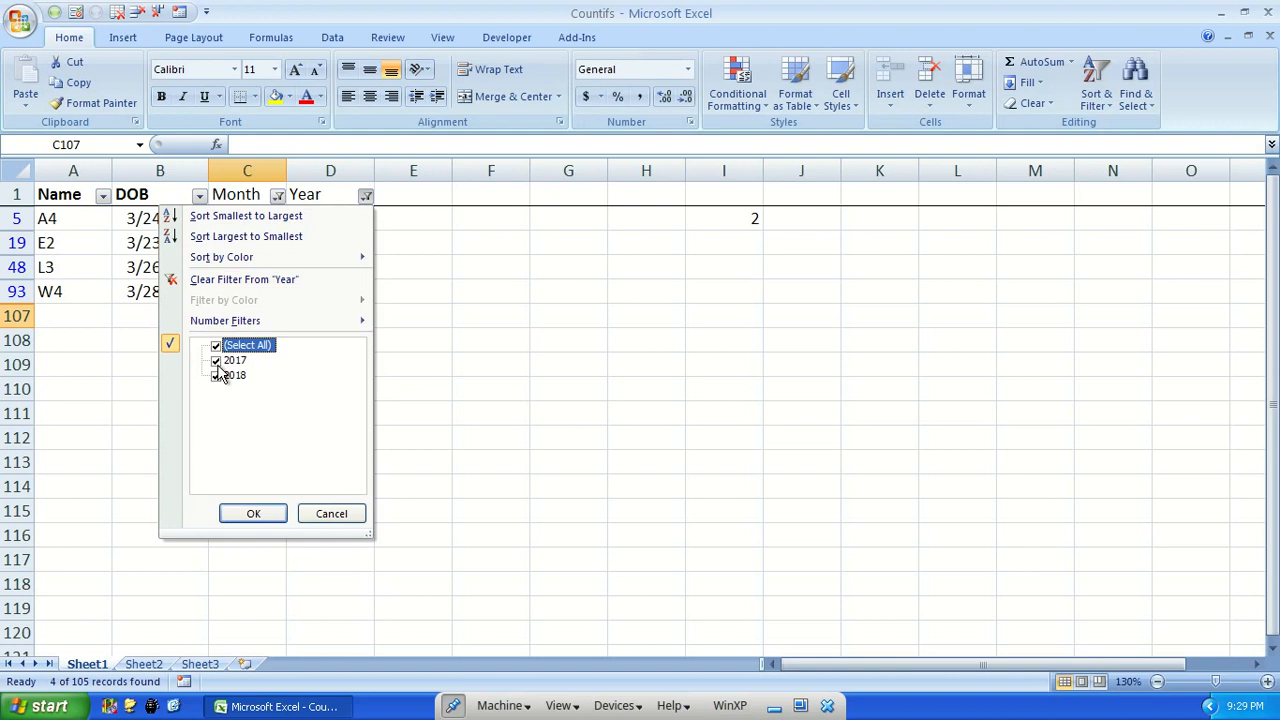
left_click(250, 513)
left_click(278, 196)
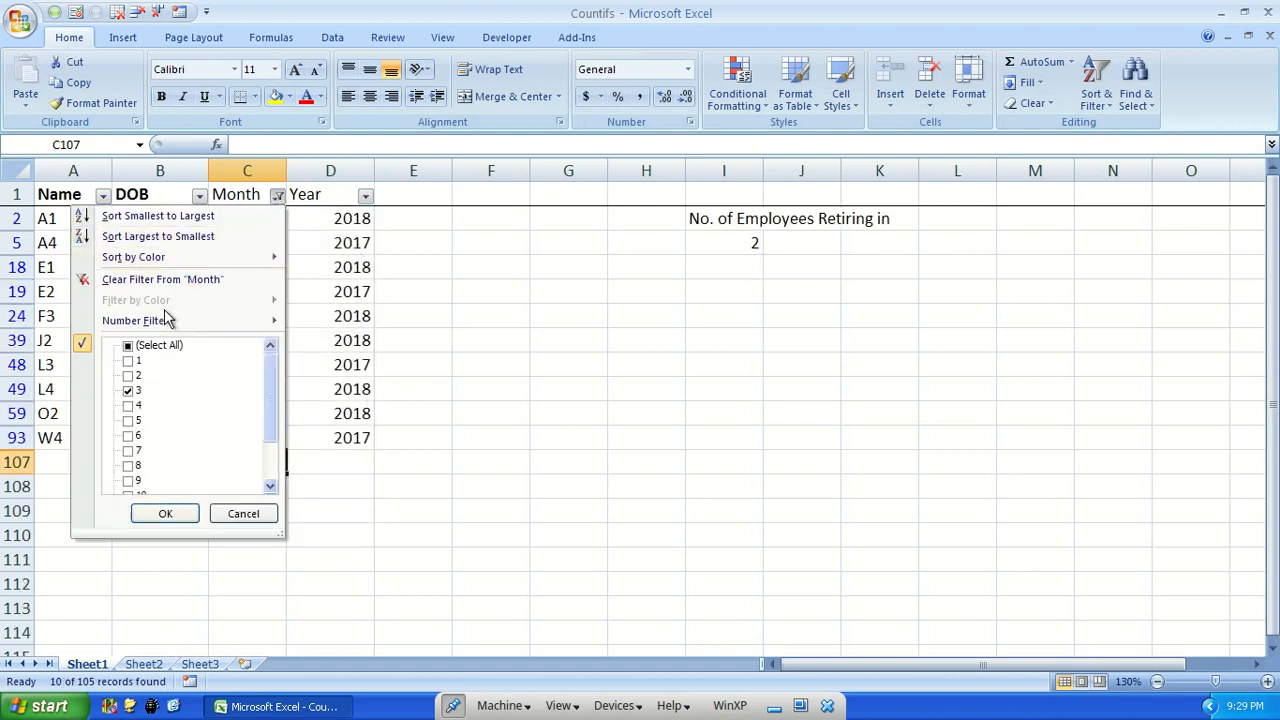
left_click(125, 345)
left_click(128, 345)
left_click(172, 520)
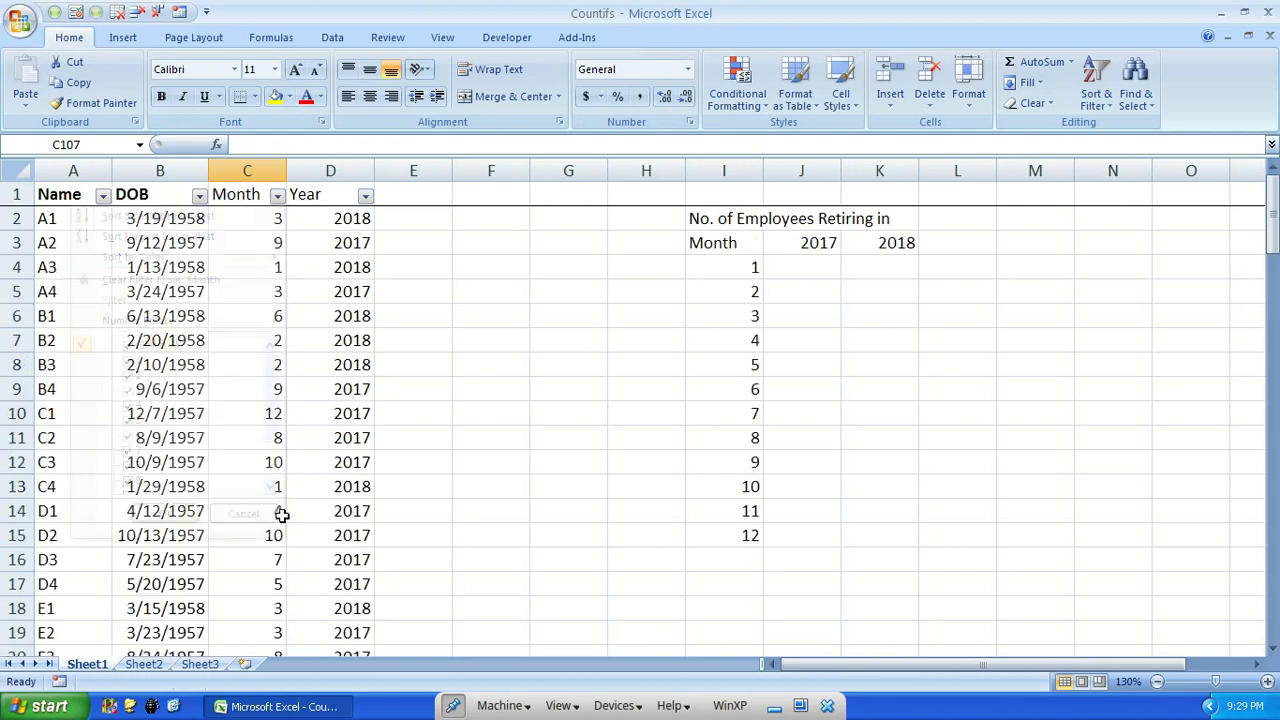
Filter the Month column to show month 3 together with the 104 entry of the count row
left_click(278, 513)
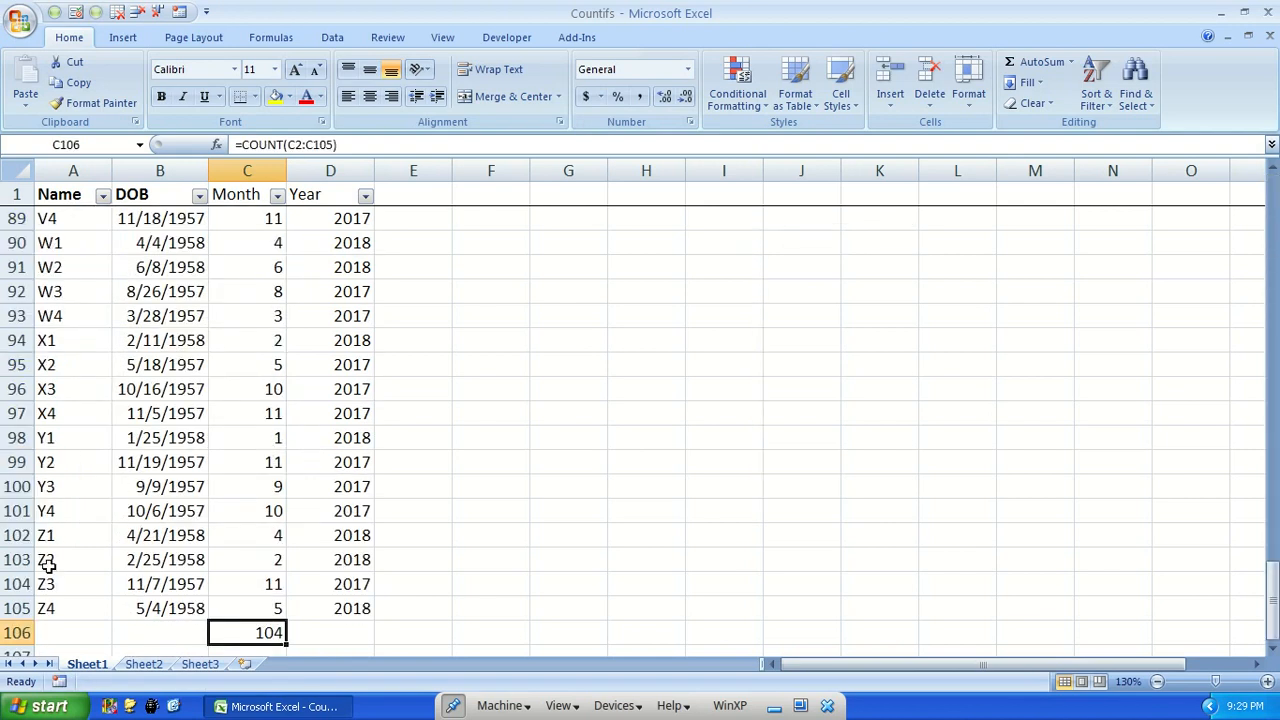
scroll(236, 459, "down", 4)
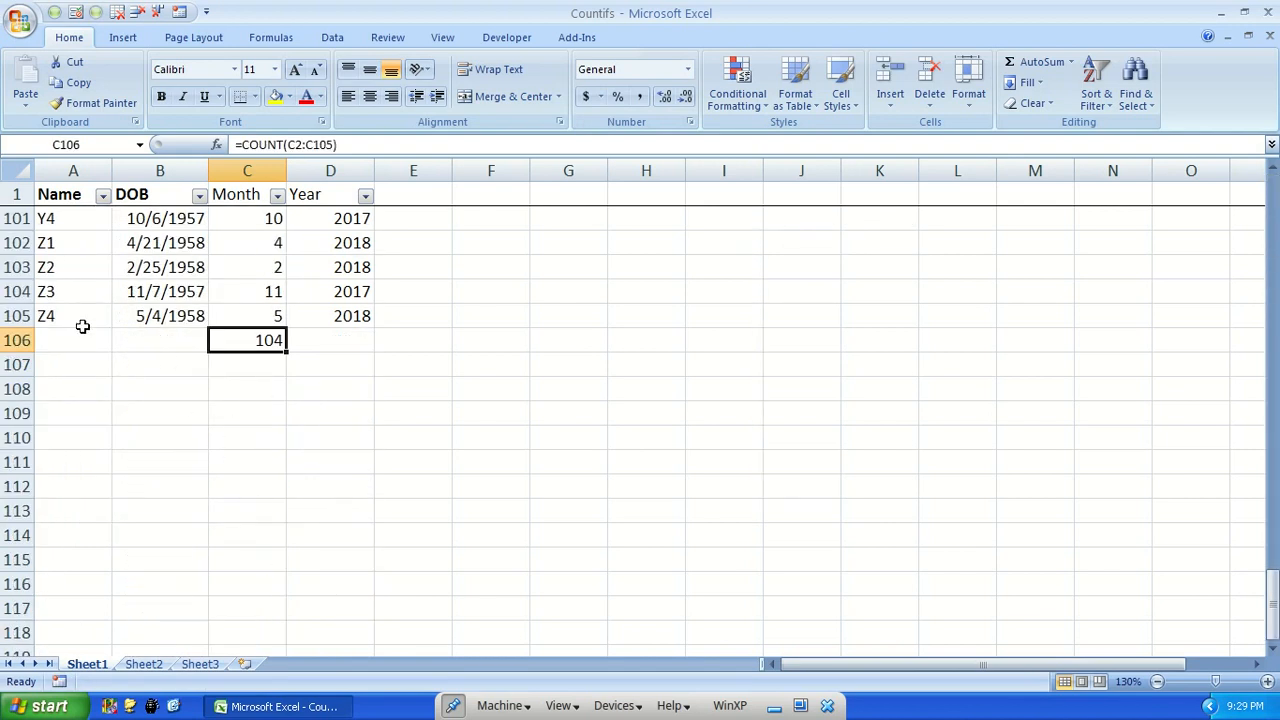
left_click(277, 195)
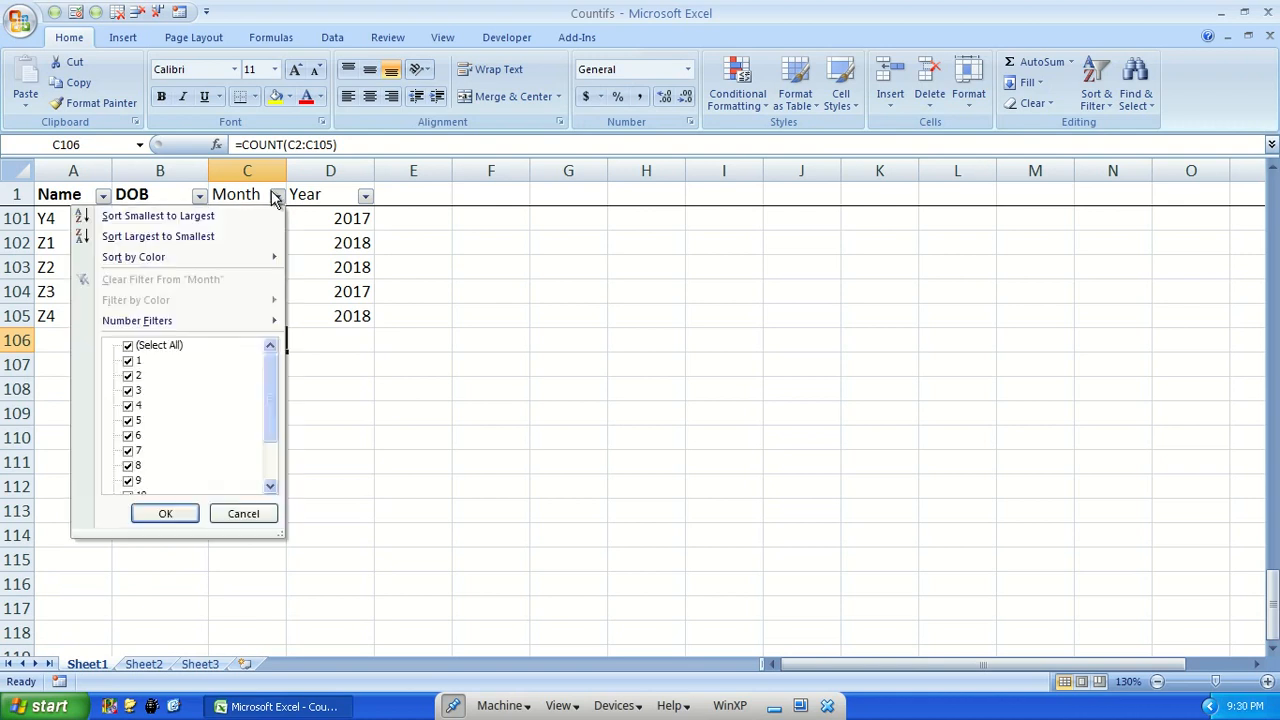
left_click(136, 348)
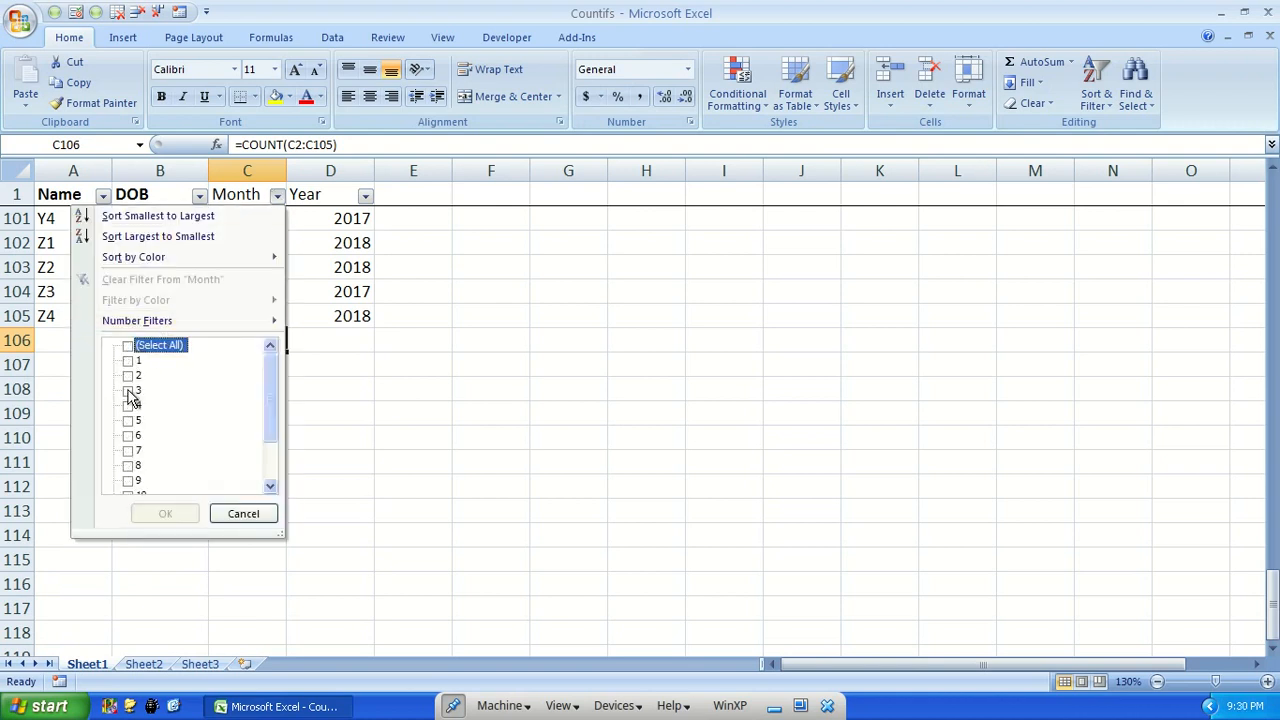
left_click(129, 391)
left_click_drag(273, 374, 273, 419)
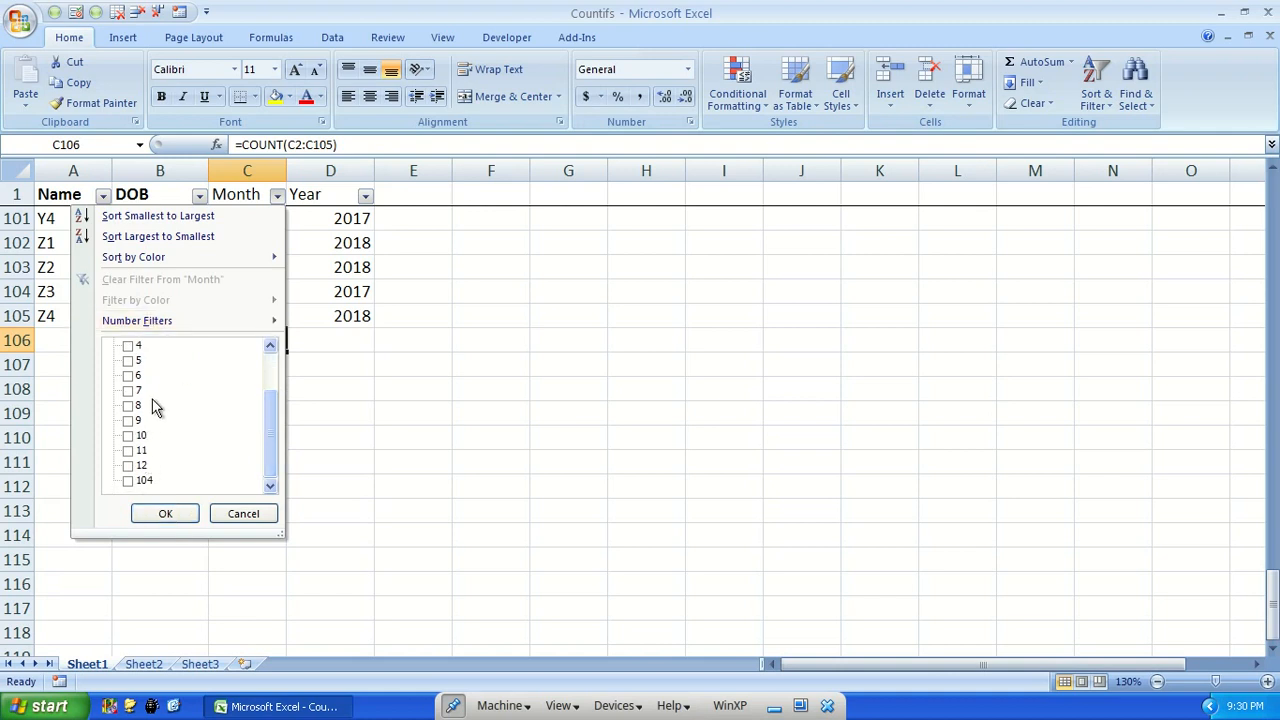
left_click(128, 481)
left_click(165, 513)
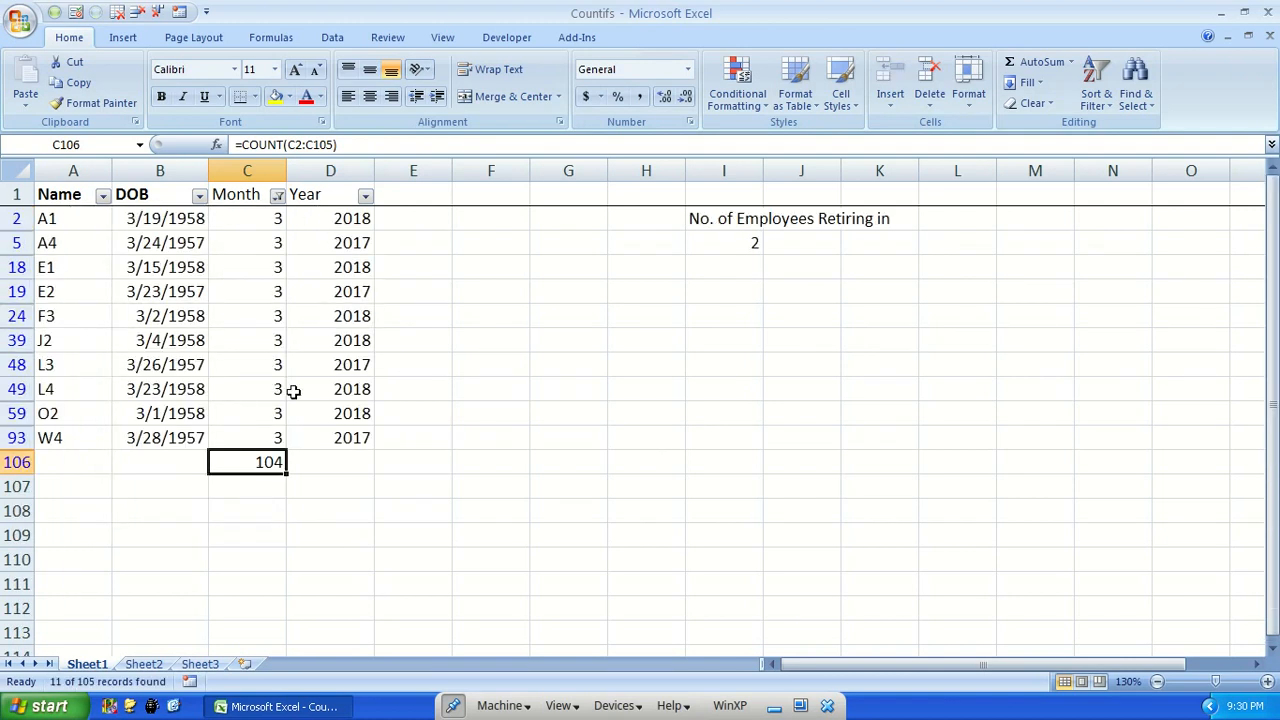
left_click_drag(249, 216, 277, 437)
left_click(265, 466)
Restrict the Year column to 2017 in addition to the existing Month filter
left_click(366, 196)
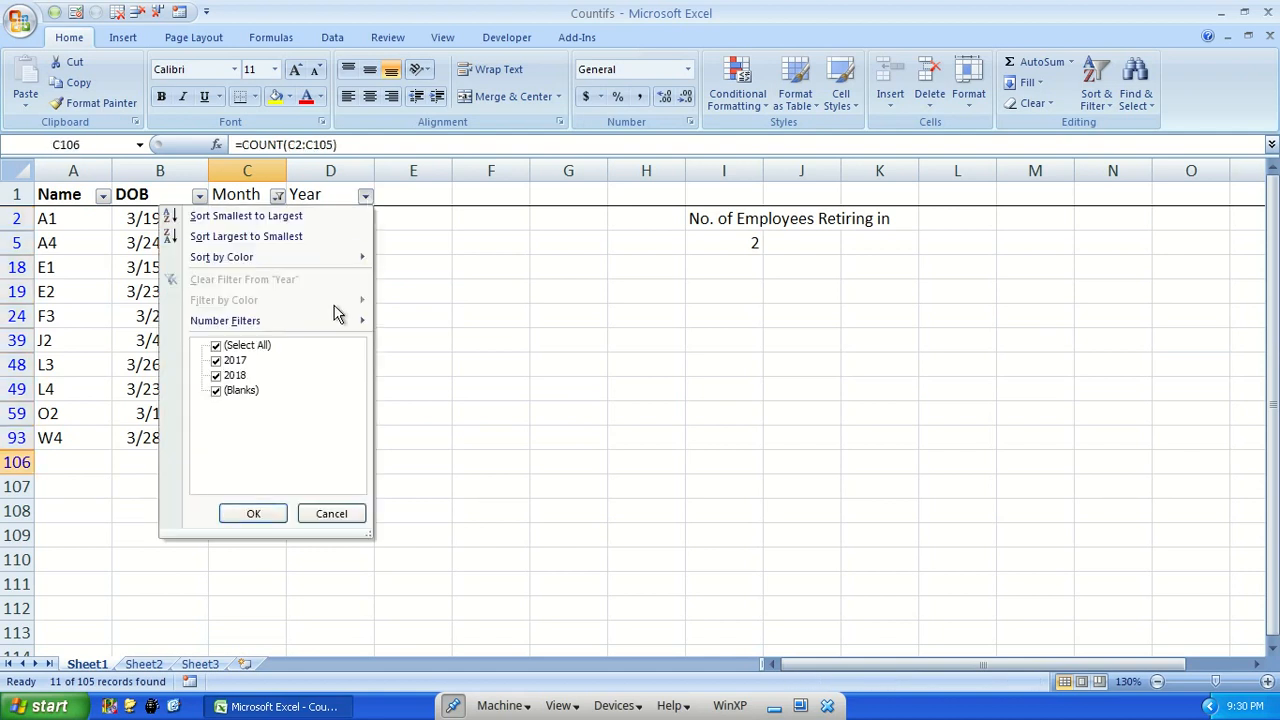
left_click(216, 346)
left_click(216, 360)
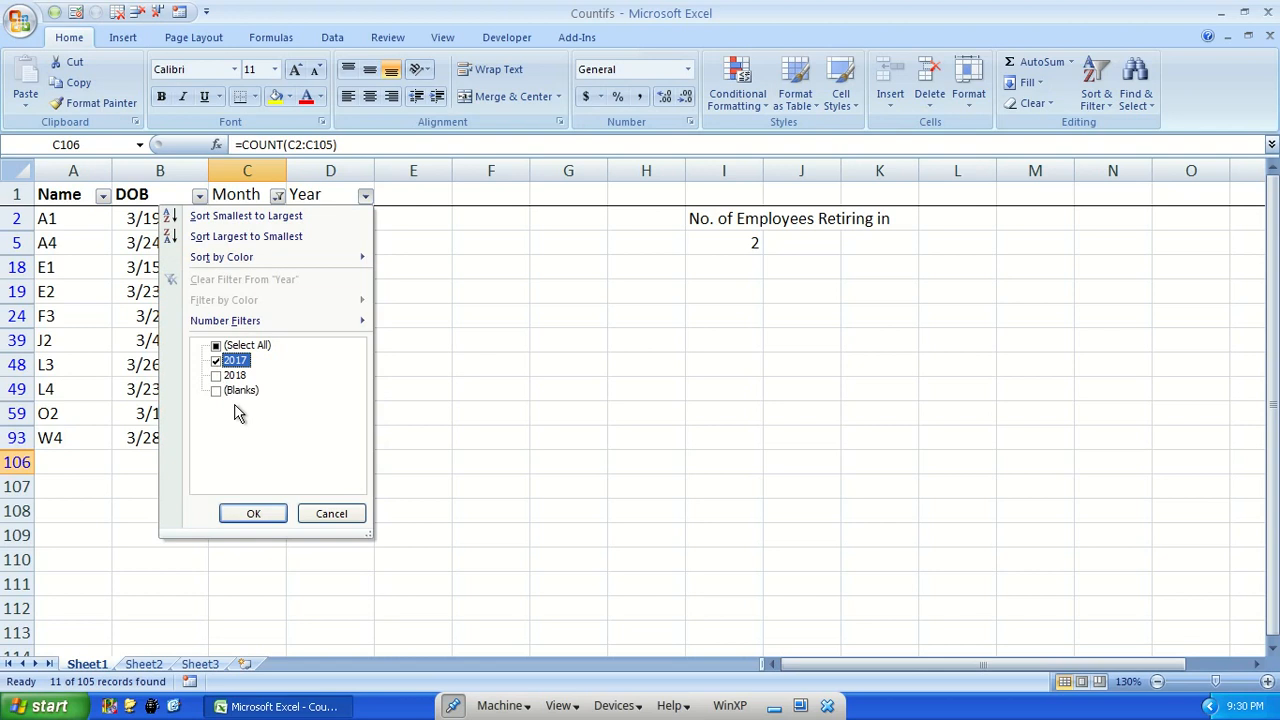
left_click(263, 516)
left_click(257, 322)
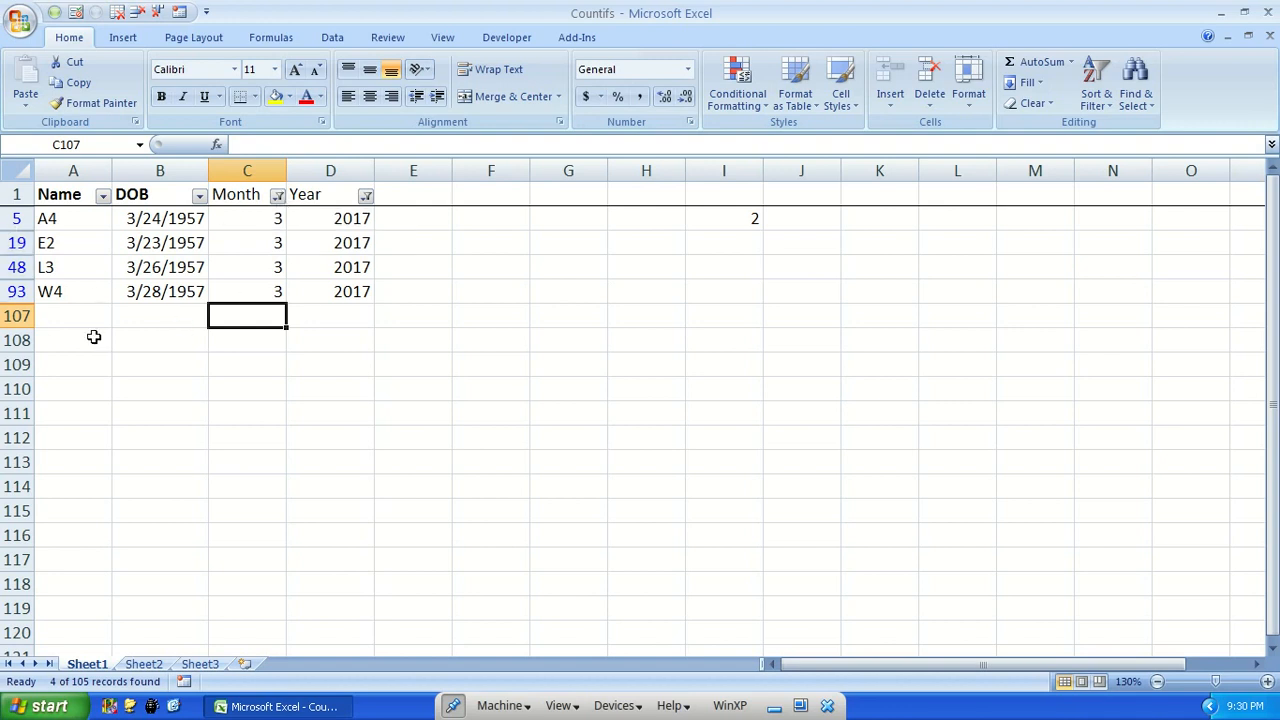
Review the values offered by the Month filter and restore all months in that column
left_click(278, 196)
left_click_drag(277, 389, 268, 422)
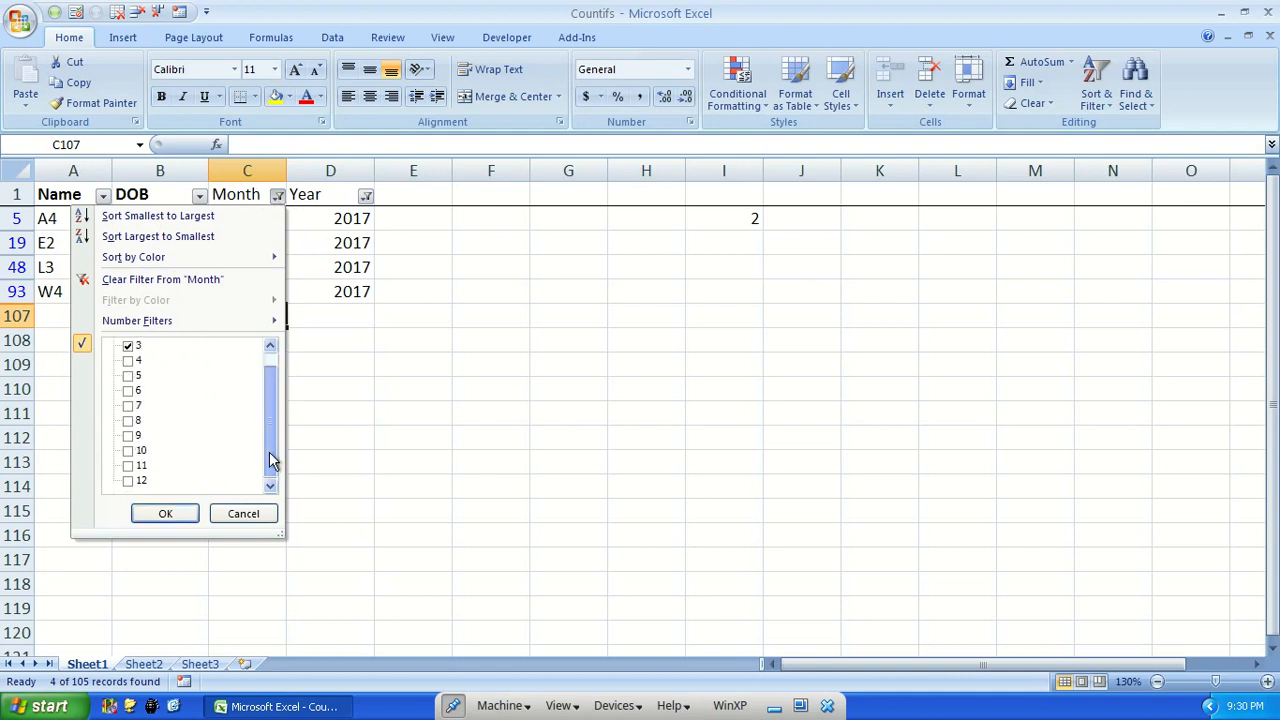
left_click(243, 513)
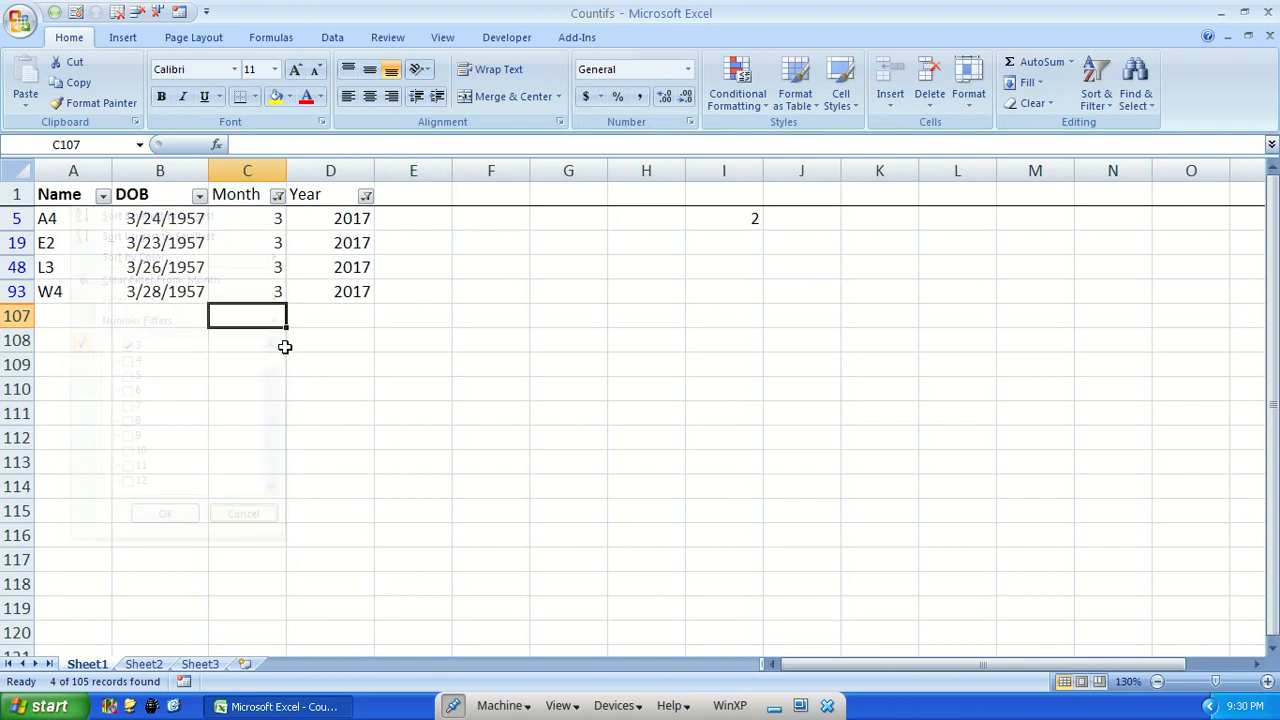
left_click(277, 196)
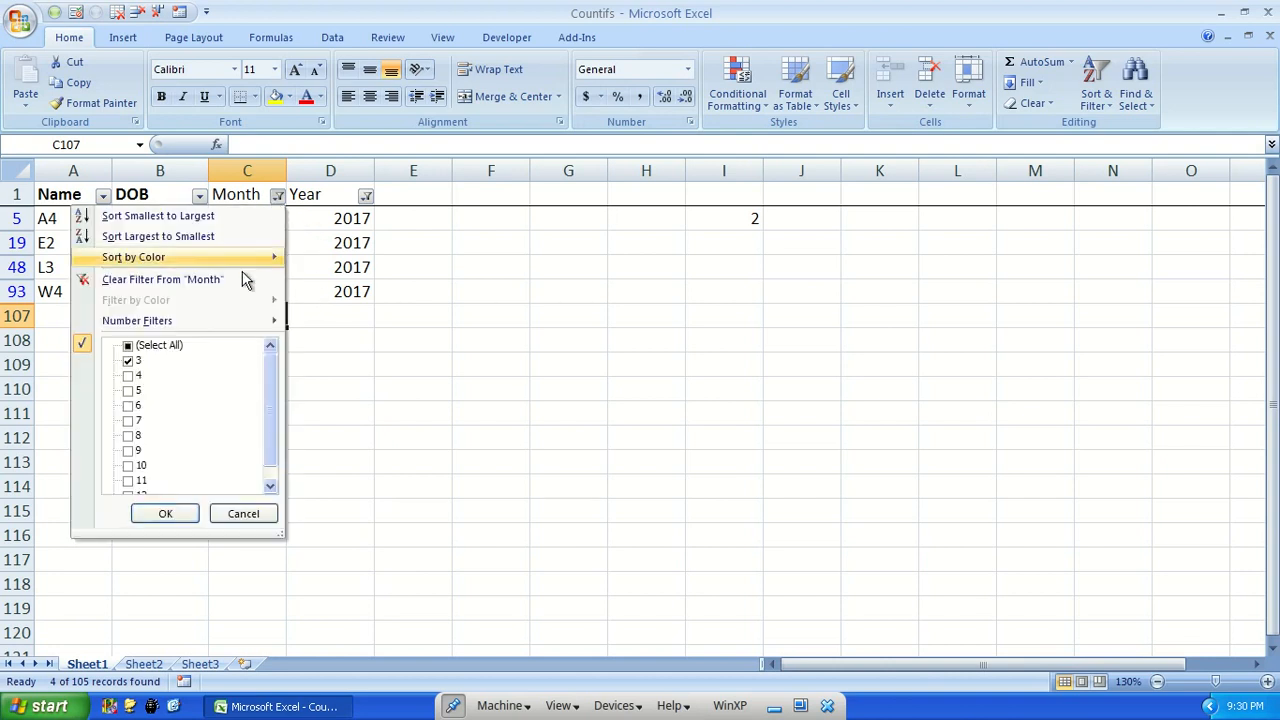
left_click(187, 513)
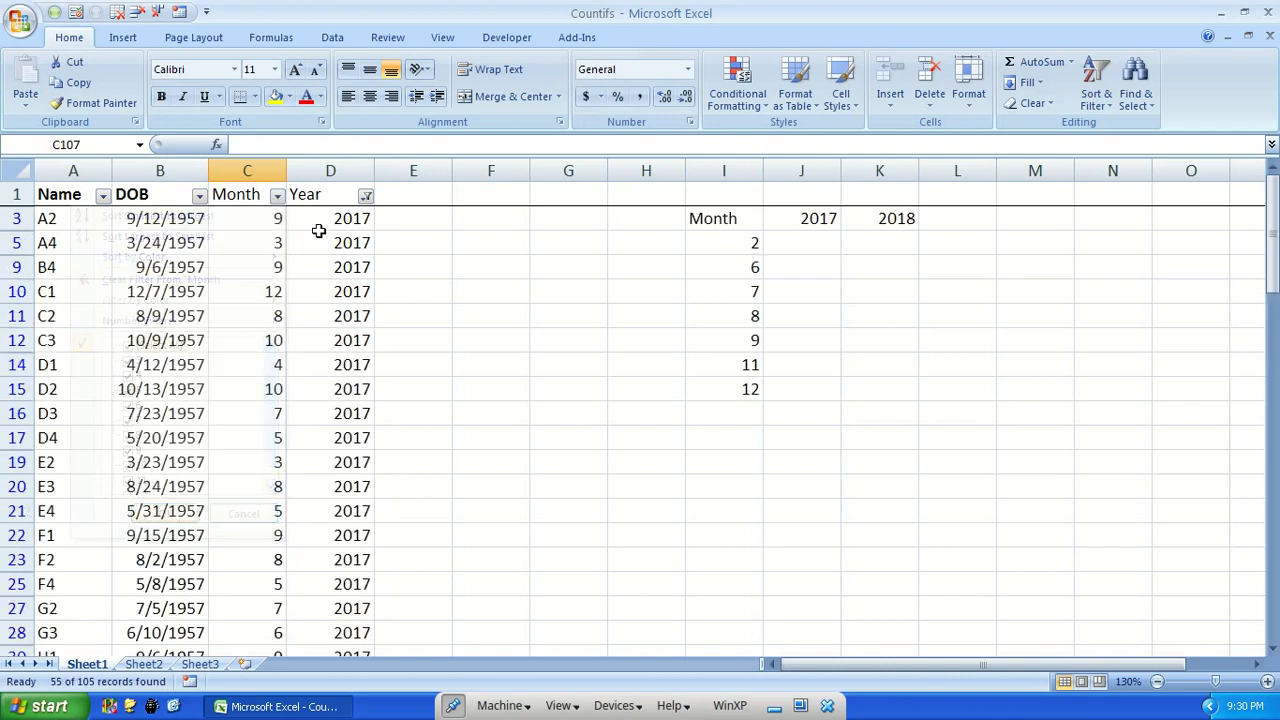
Remove the filter from the Year column by selecting all its values again
left_click(364, 196)
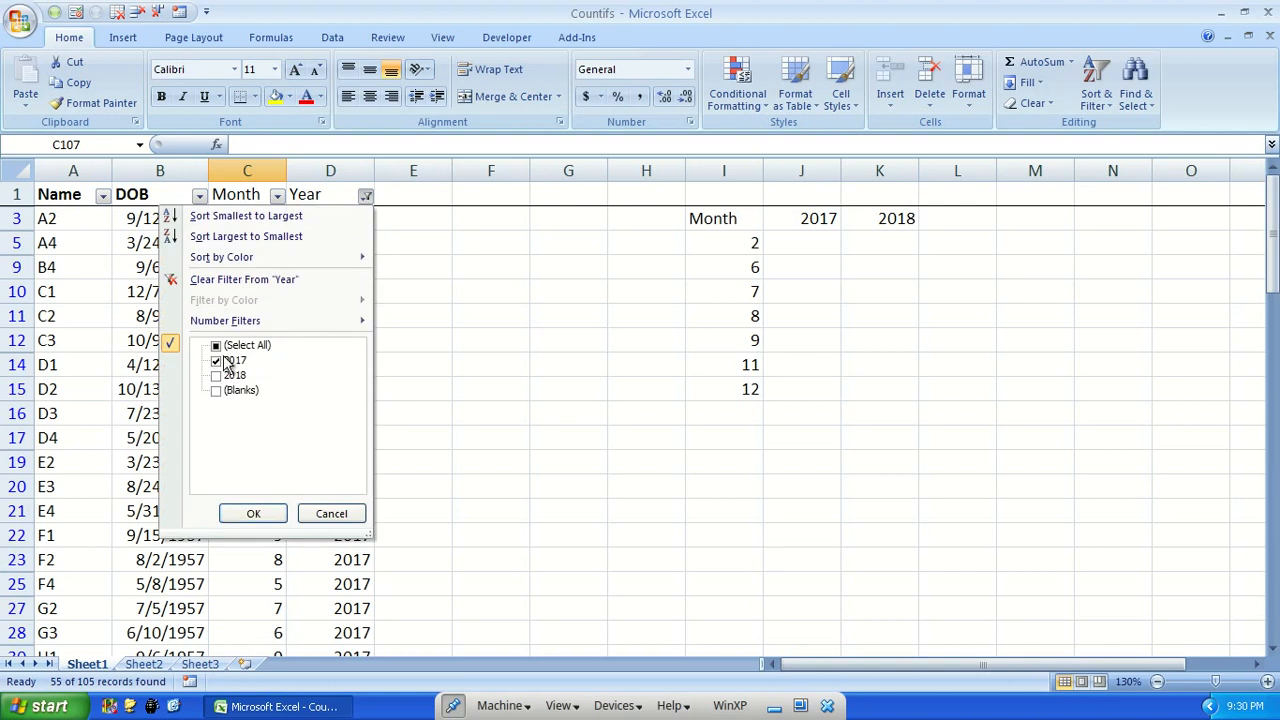
left_click(216, 345)
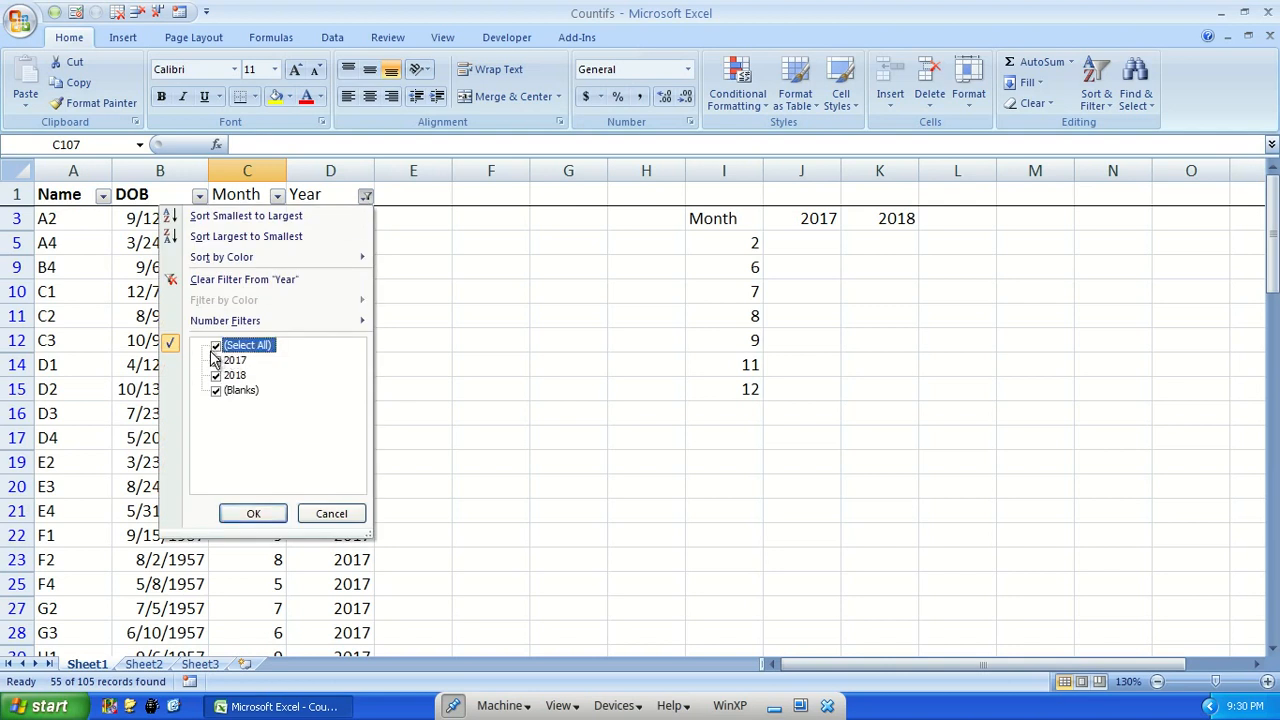
left_click(260, 514)
Replace the count formula in C106 below the Month column with =SUM(C2:C105)
left_click(260, 482)
key("ctrl+Down")
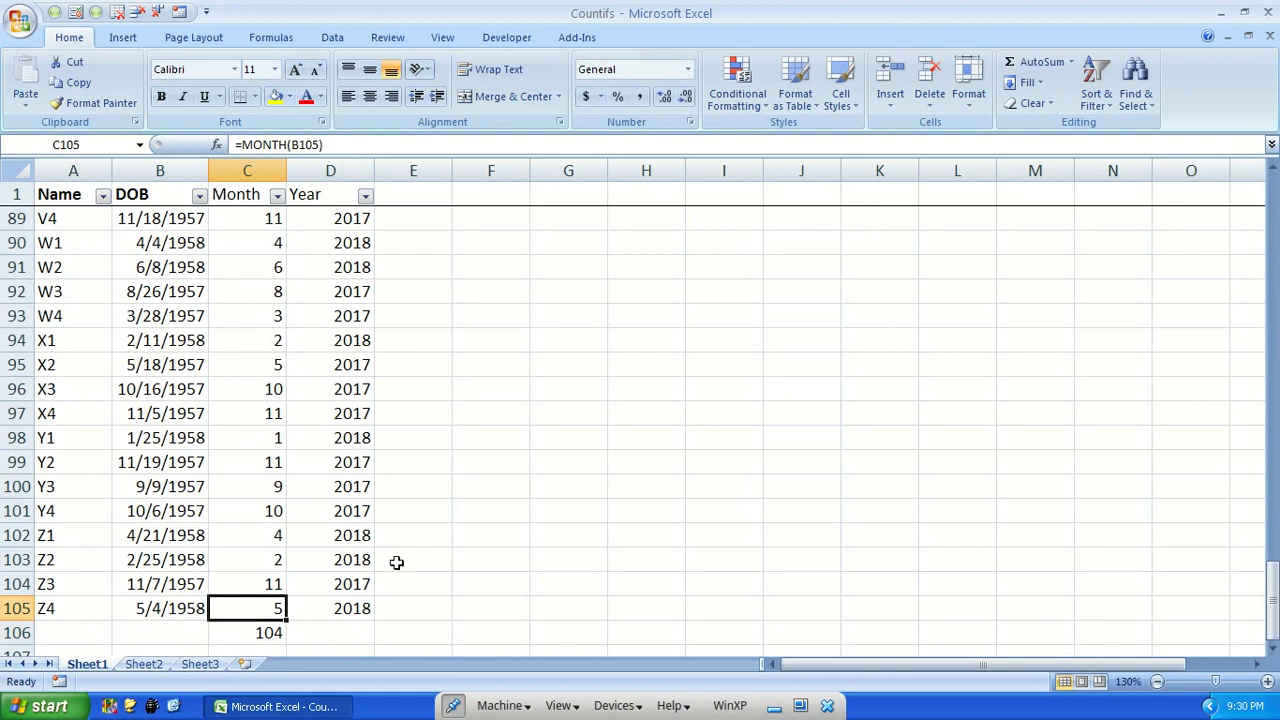
scroll(396, 562, "down", 1)
left_click(266, 560)
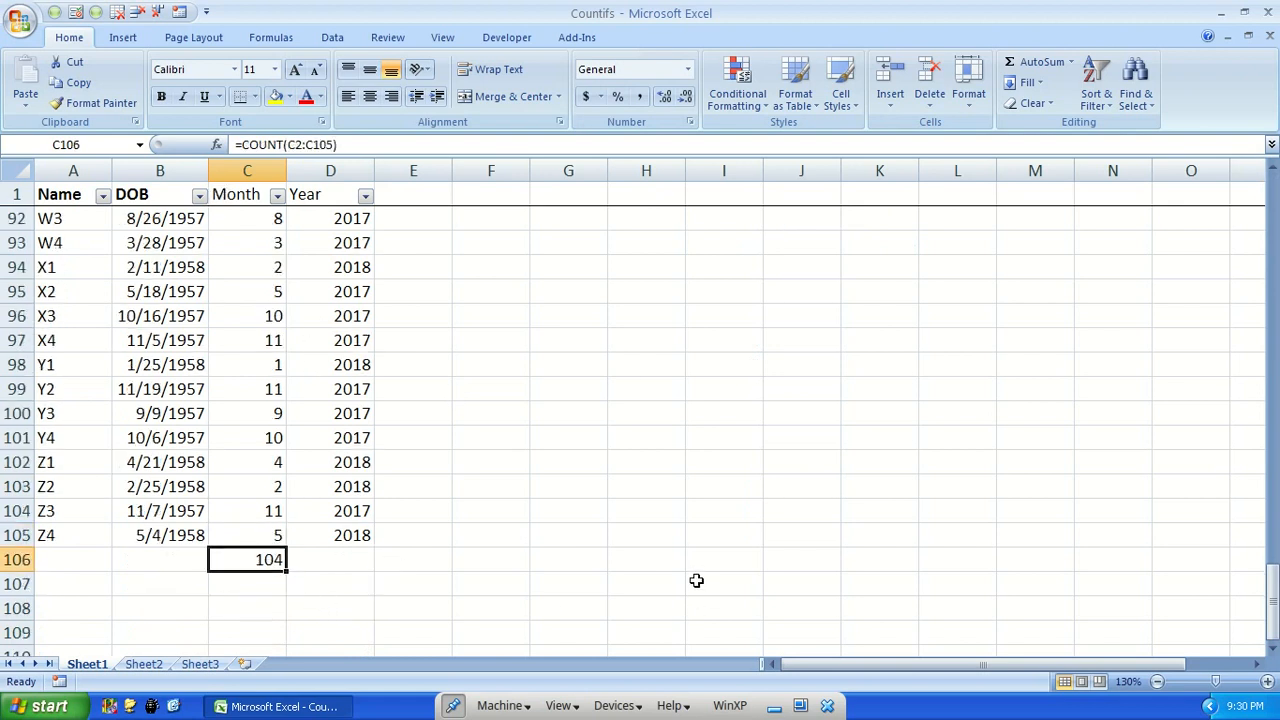
key("alt+equal")
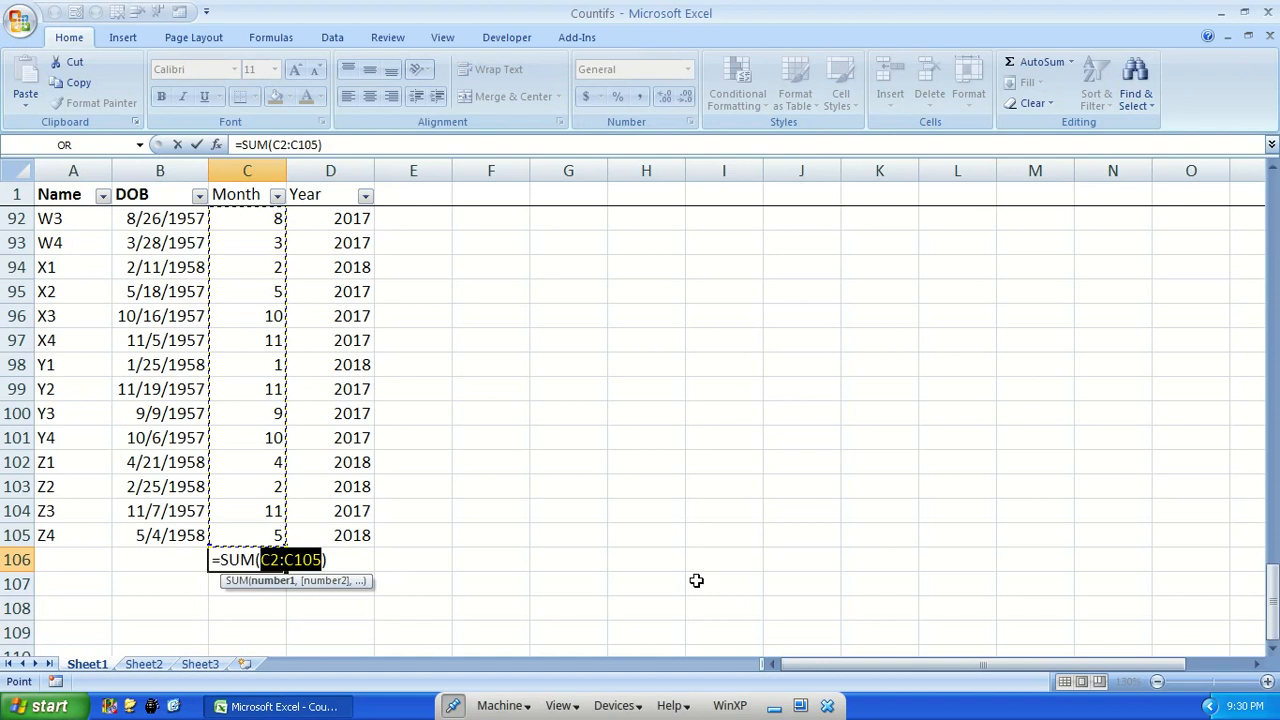
key("ctrl+Return")
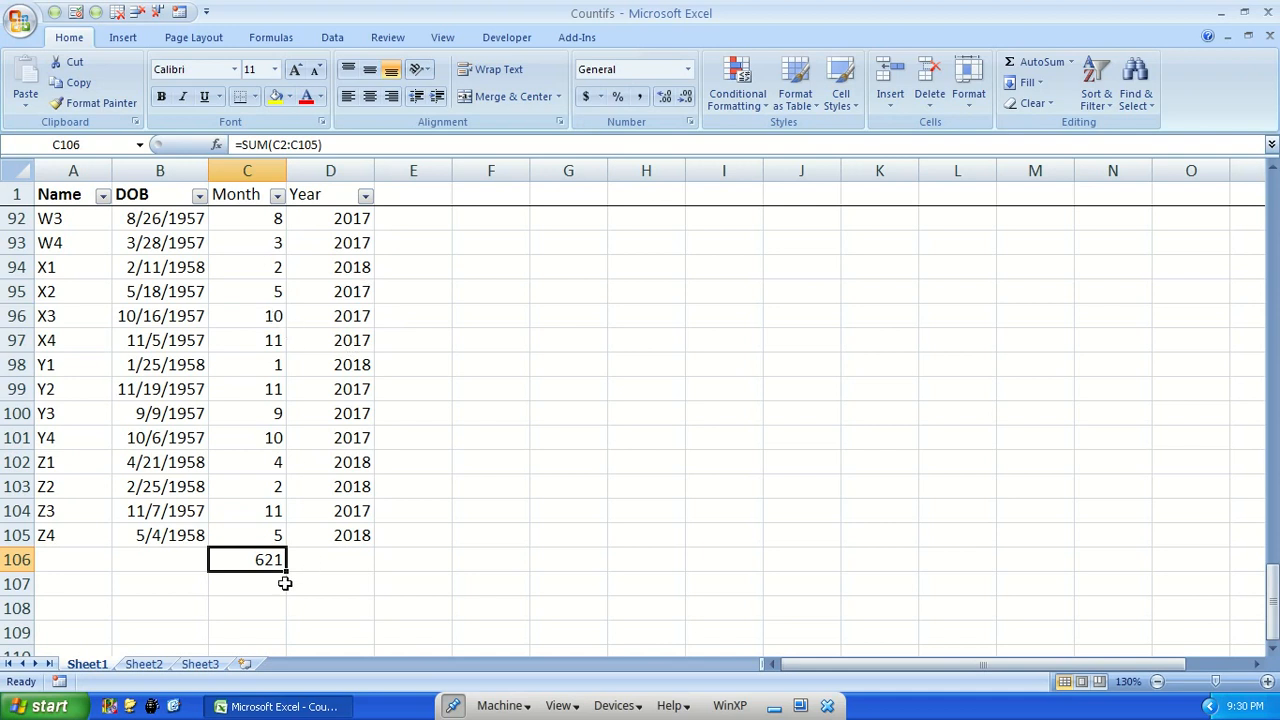
Exclude 2018 with the Year filter and check the total in C106 against the remaining Month values
left_click(366, 196)
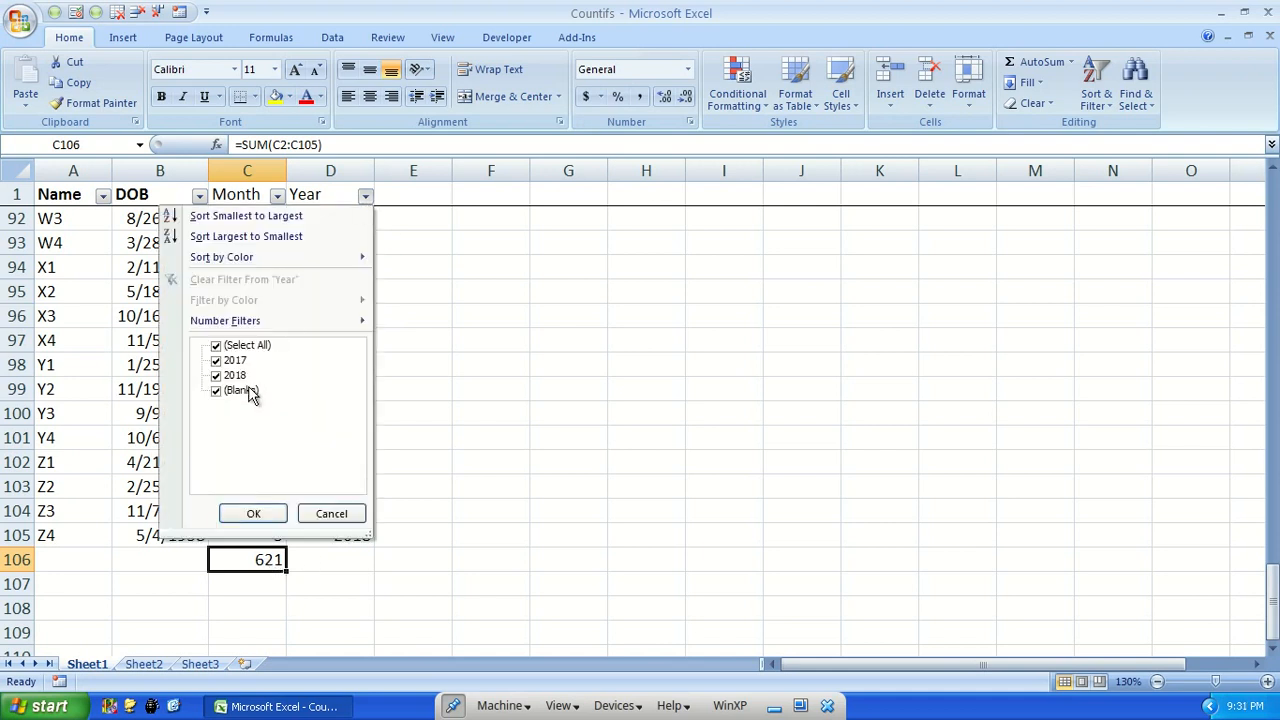
left_click(217, 376)
left_click(253, 515)
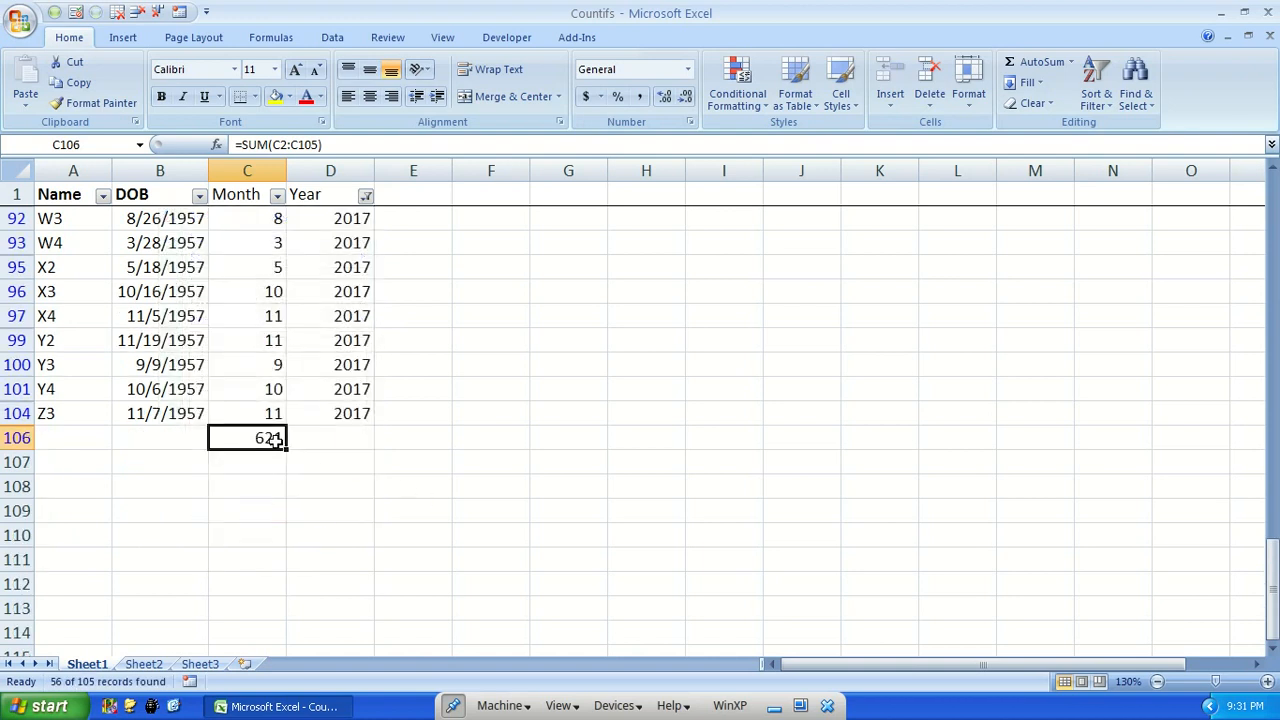
scroll(266, 277, "up", 15)
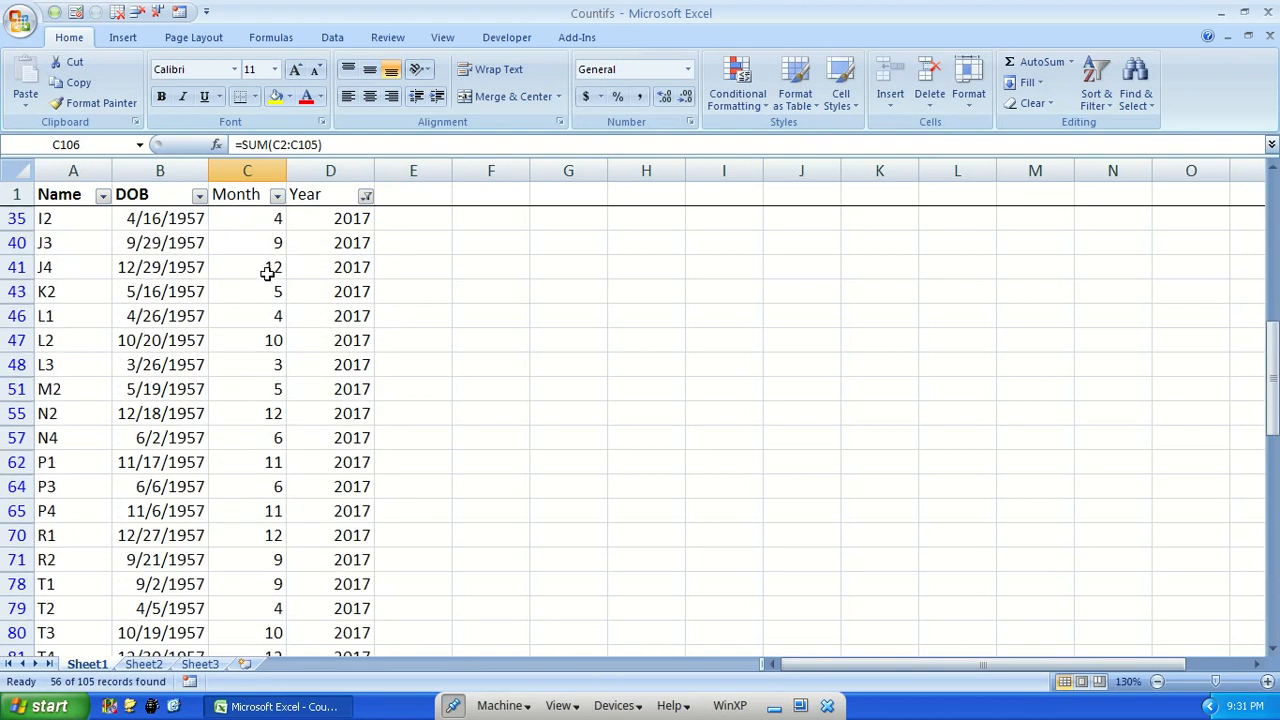
scroll(382, 316, "down", 15)
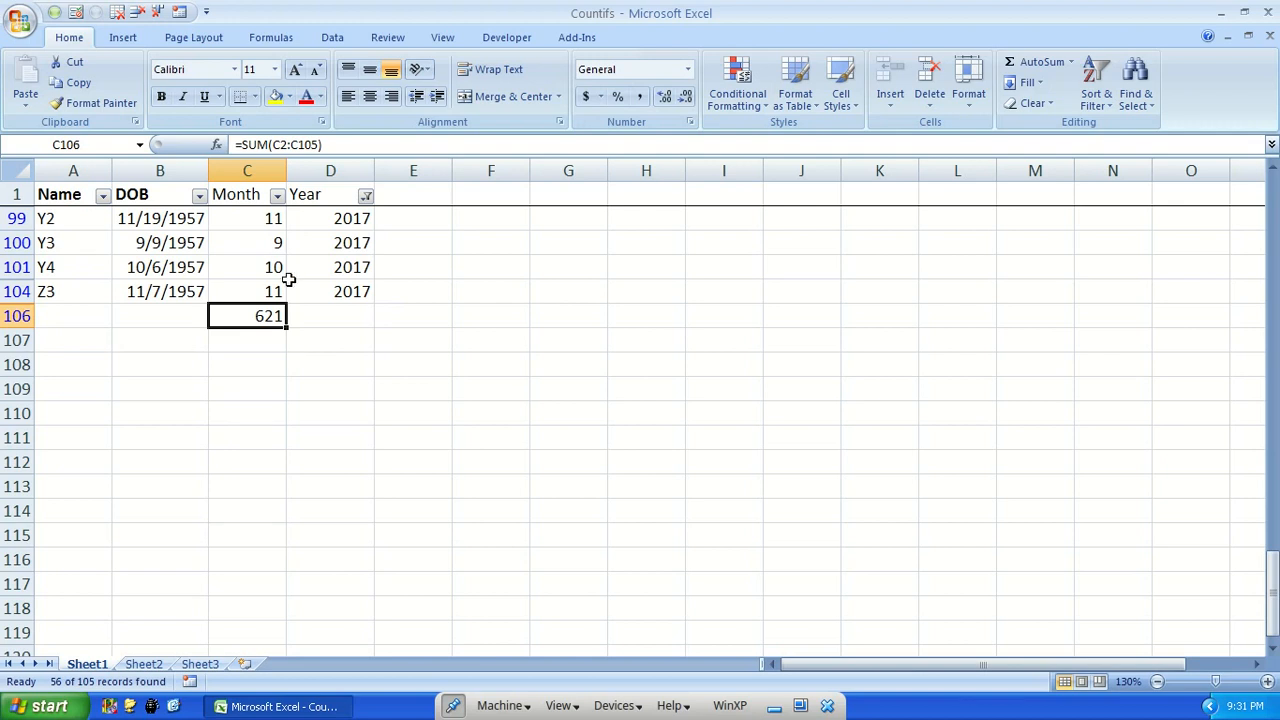
Include 2018 in the Year filter again
left_click(366, 195)
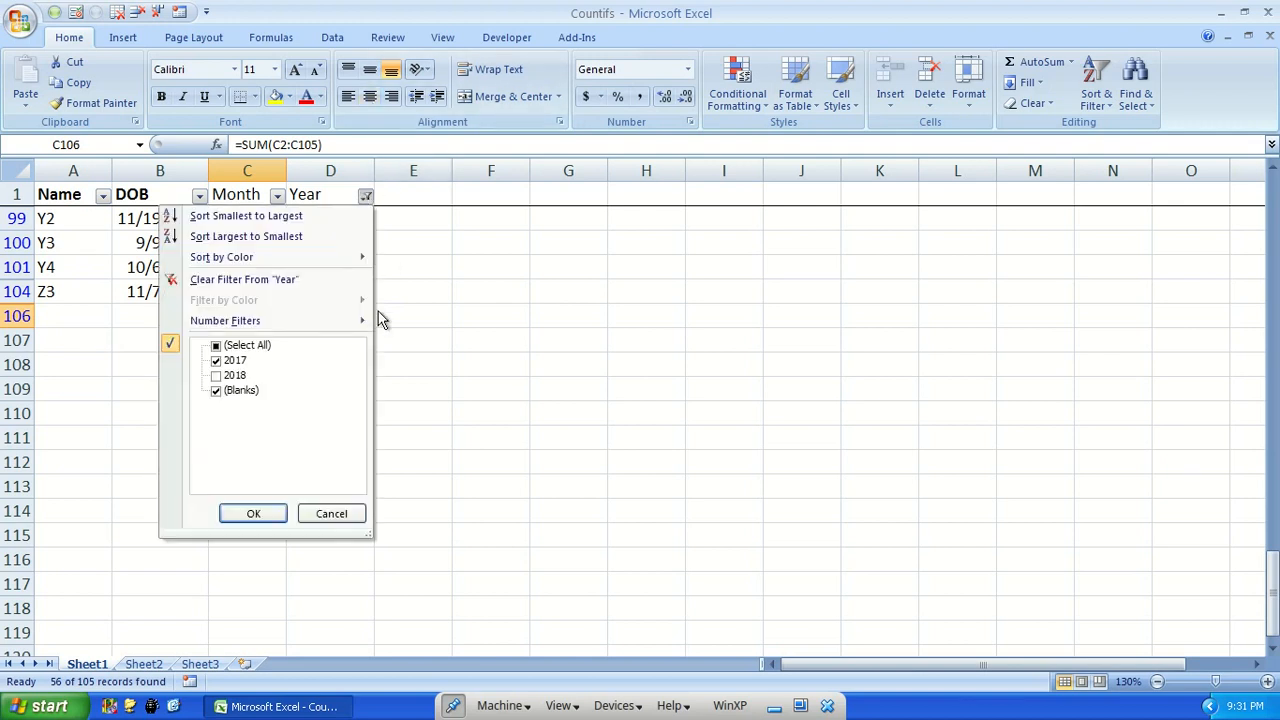
left_click(222, 376)
left_click(245, 512)
Start a SUBTOTAL formula in C106 below the Month column, choosing 9 - SUM as the function number
key("ctrl+Up")
key("Down")
key("ctrl+Down")
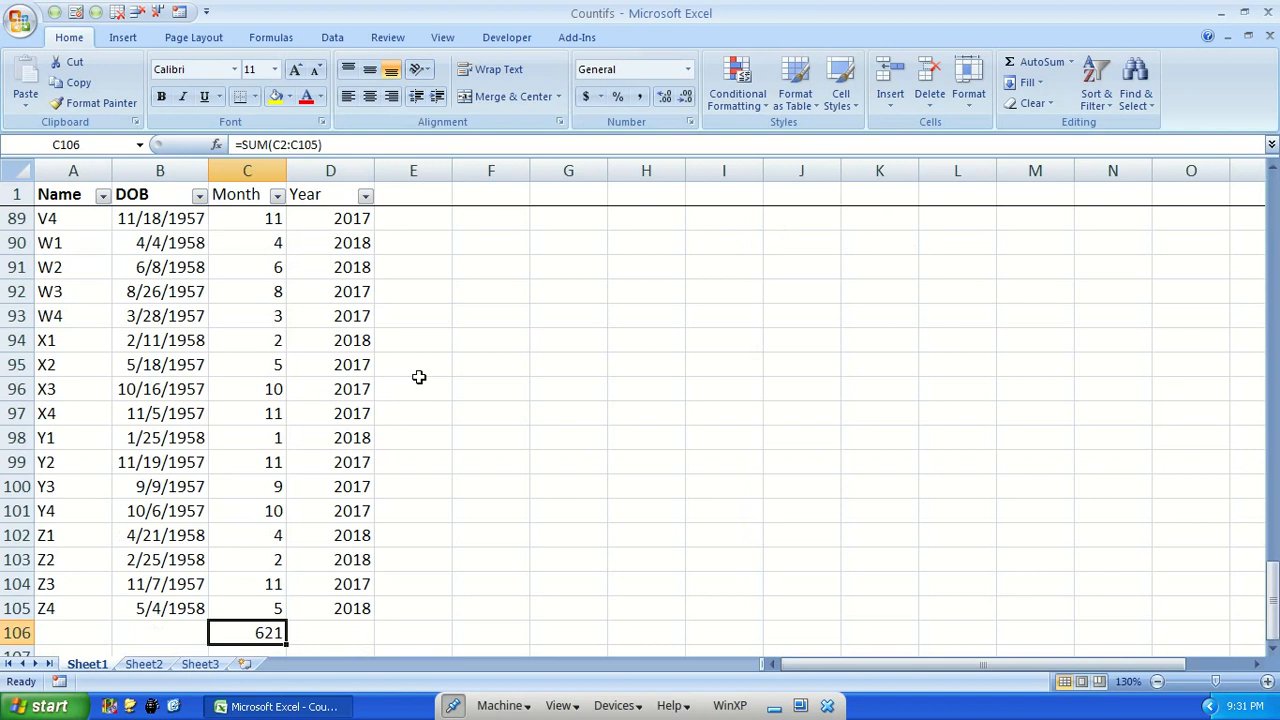
type("=sub")
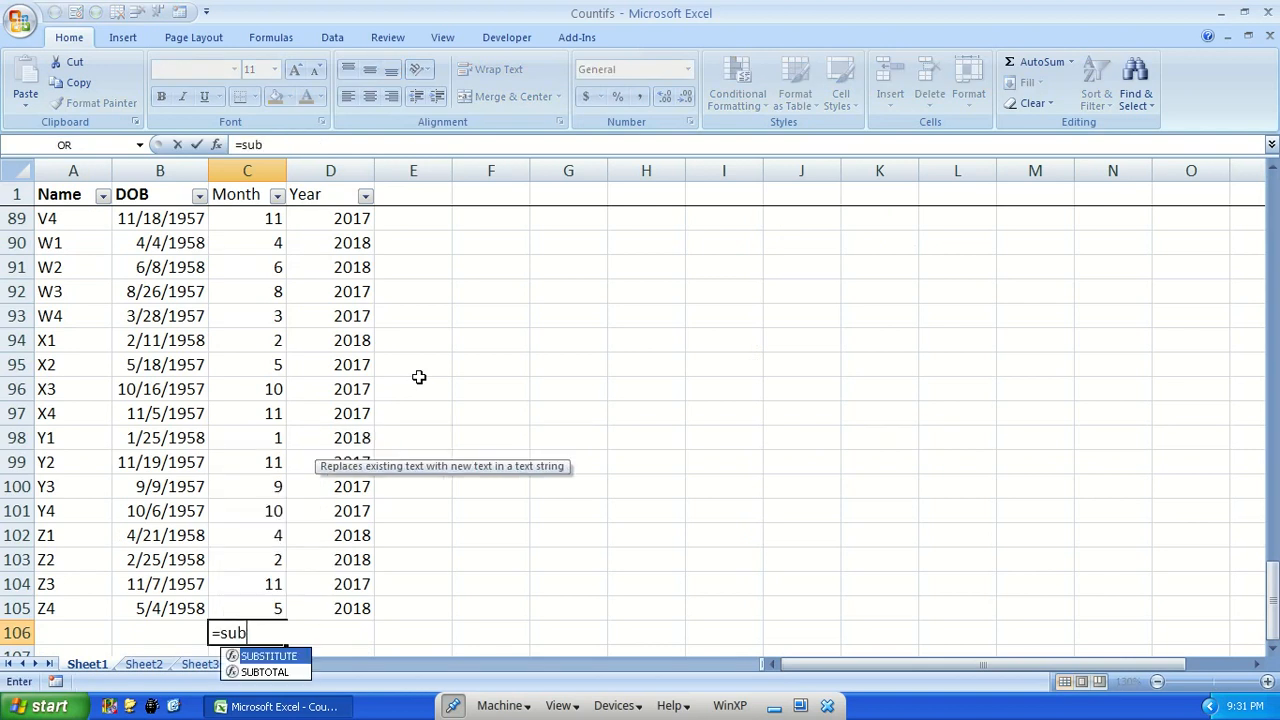
type("t")
key("Tab")
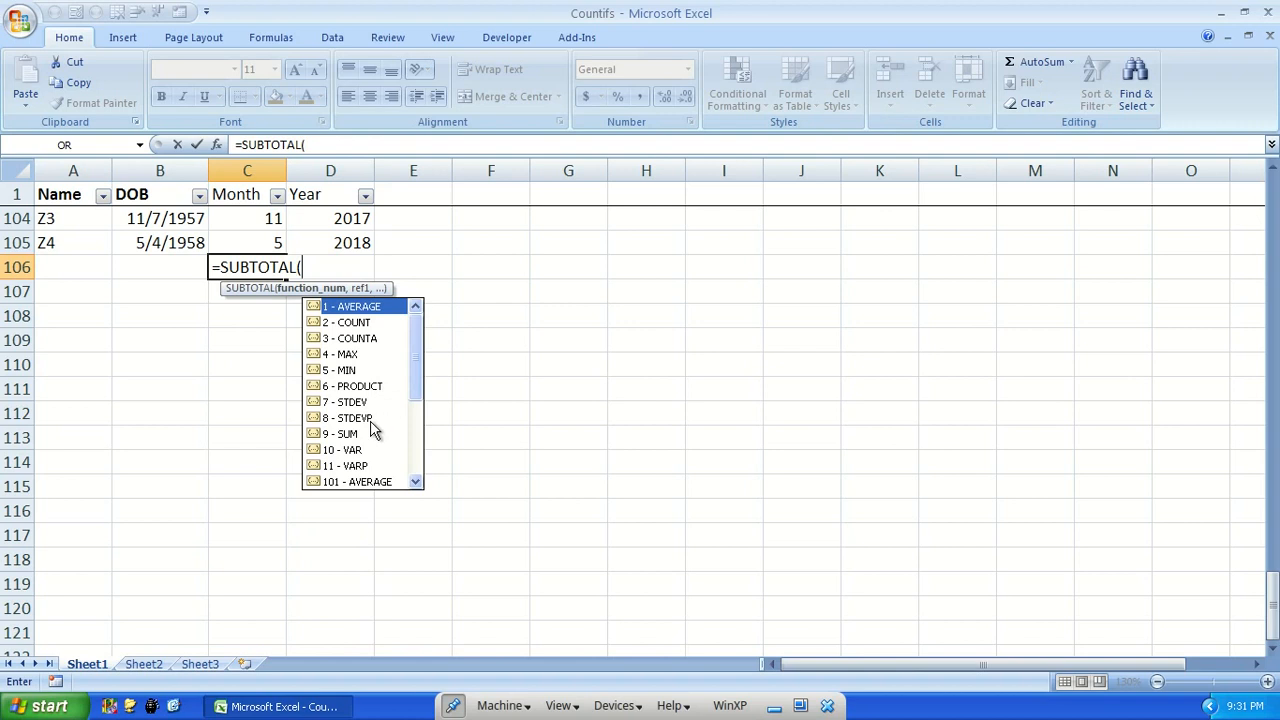
mouse_move(418, 389)
left_mouse_down()
mouse_move(409, 462)
mouse_move(428, 371)
left_mouse_up()
left_click(351, 436)
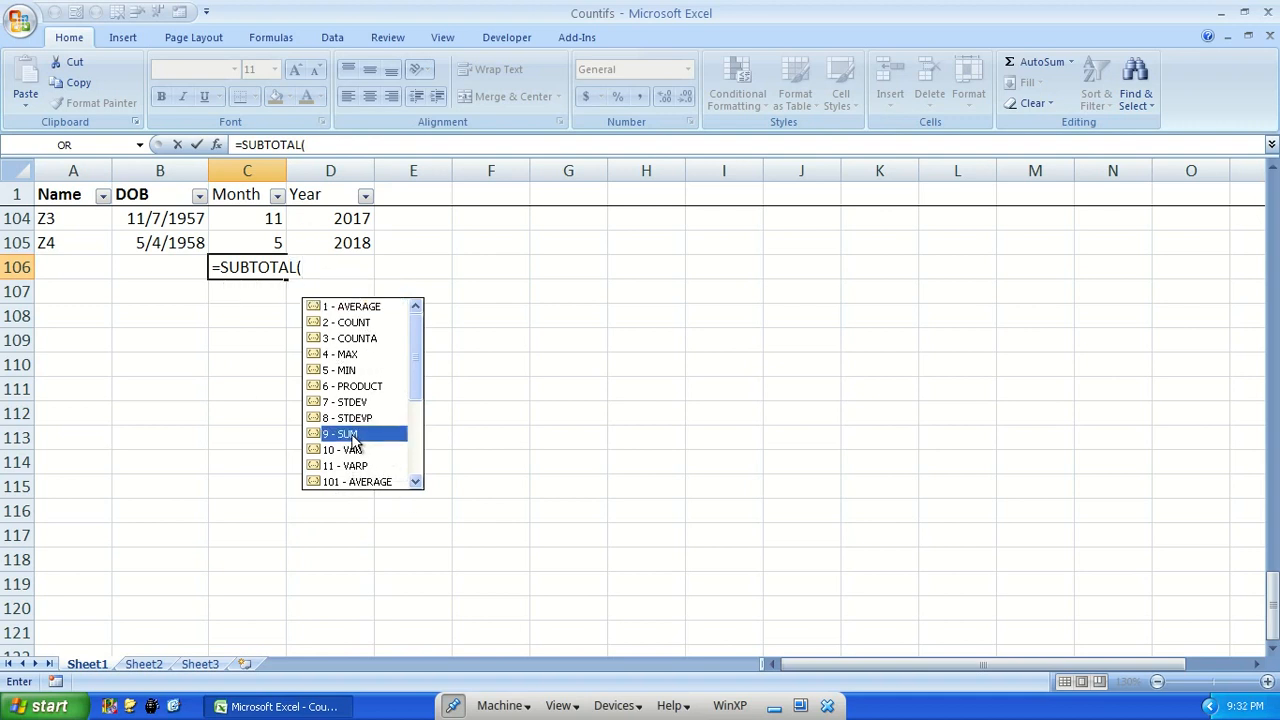
double_click(350, 437)
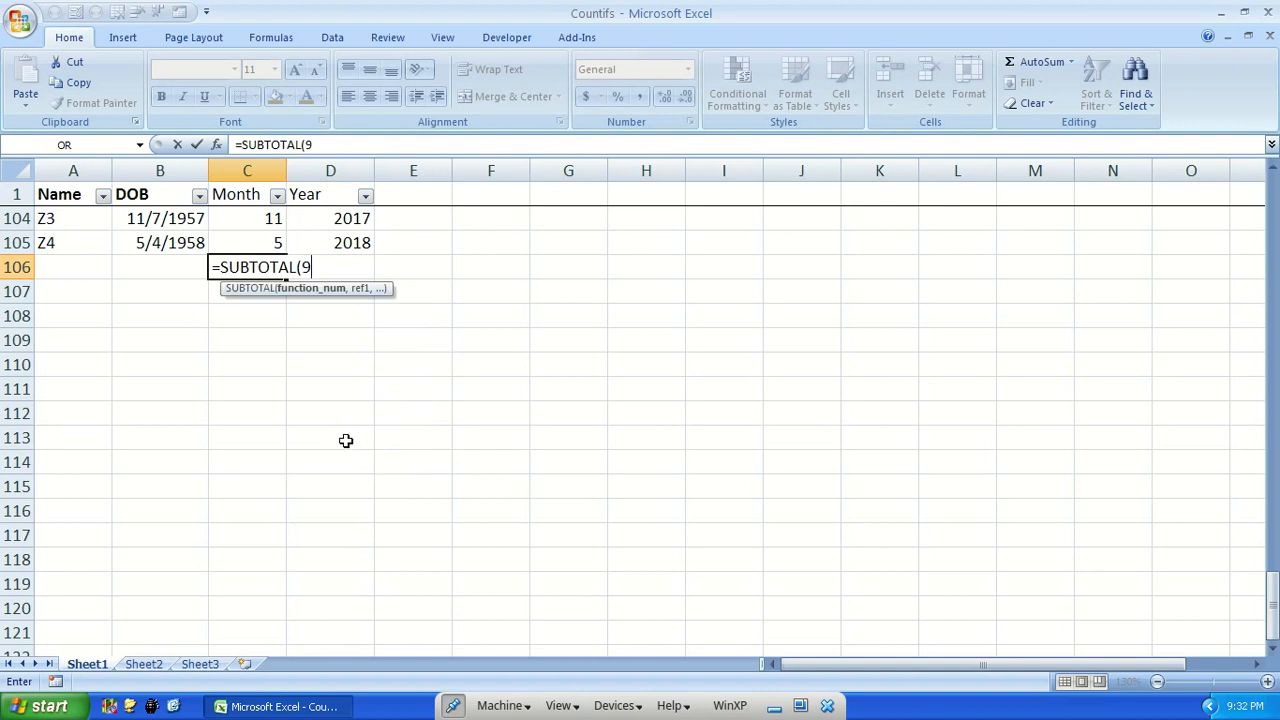
Complete the formula in C106 with the Month range as =SUBTOTAL(9,C2:C105)
type(",")
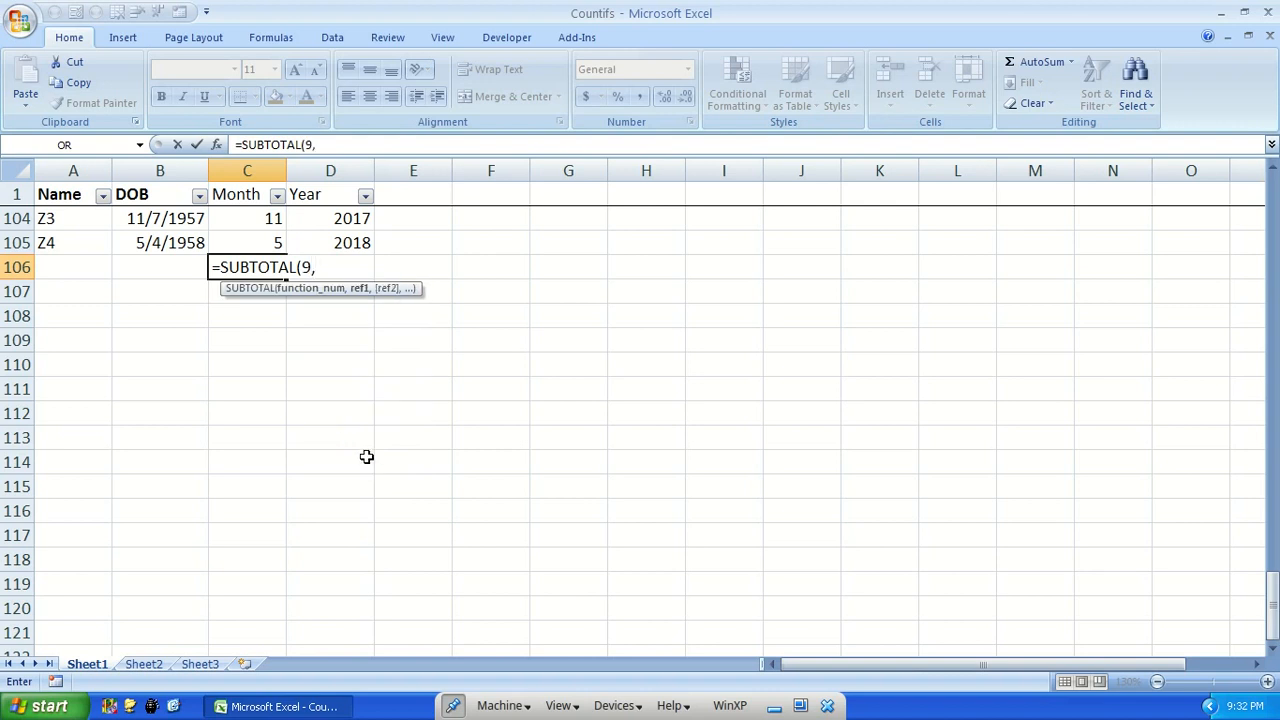
mouse_move(251, 243)
left_mouse_down()
mouse_move(253, 100)
mouse_move(251, 220)
left_mouse_up()
scroll(456, 384, "down", 8)
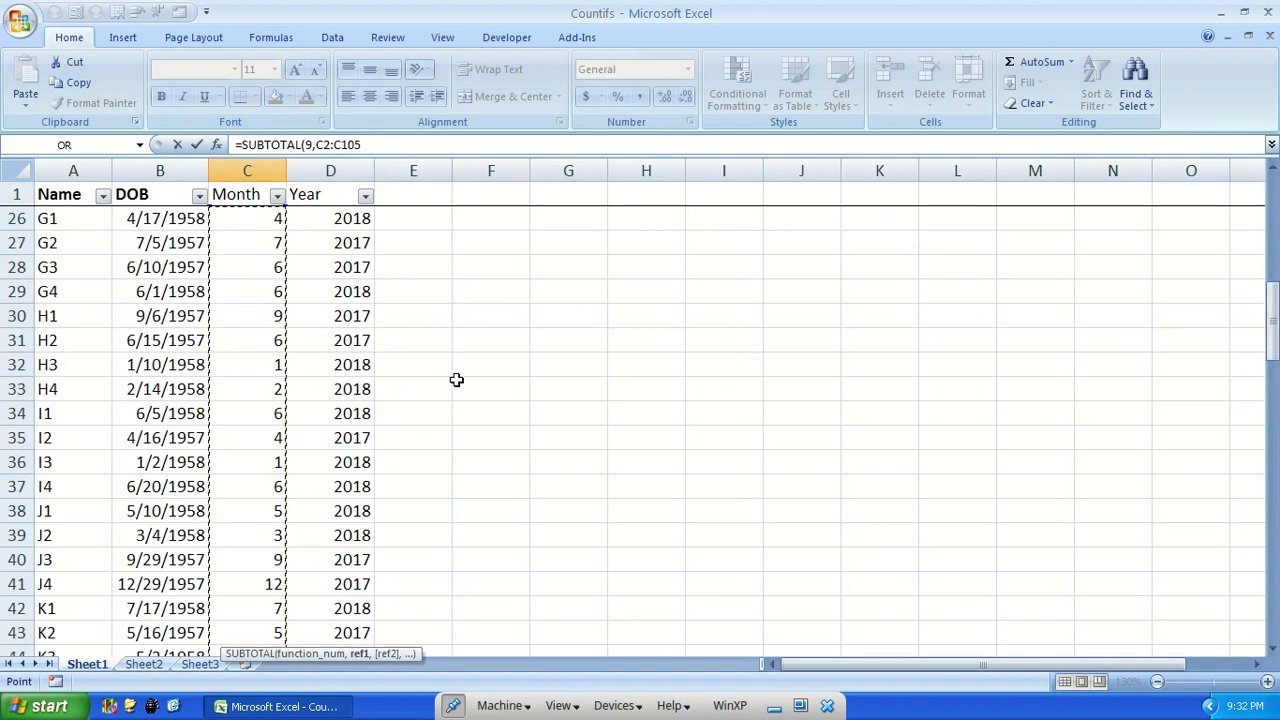
scroll(456, 384, "down", 1)
scroll(574, 417, "down", 20)
scroll(490, 430, "up", 3)
type(")")
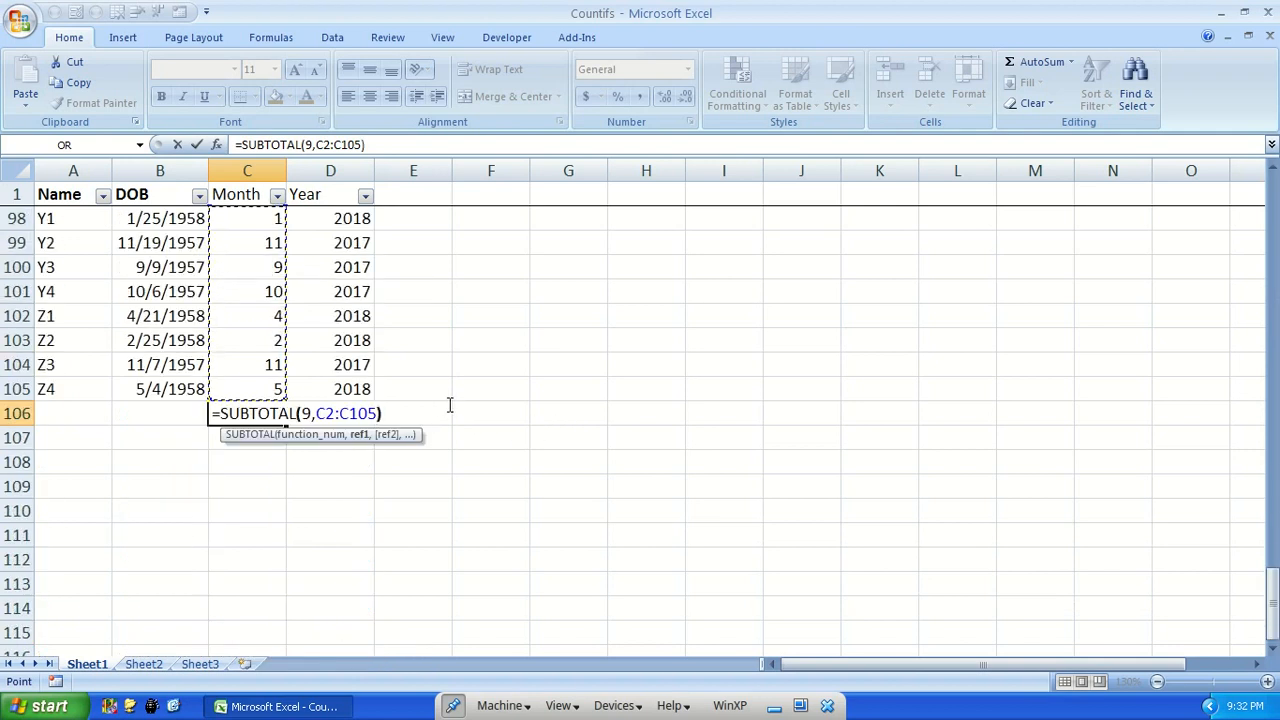
key("ctrl+Return")
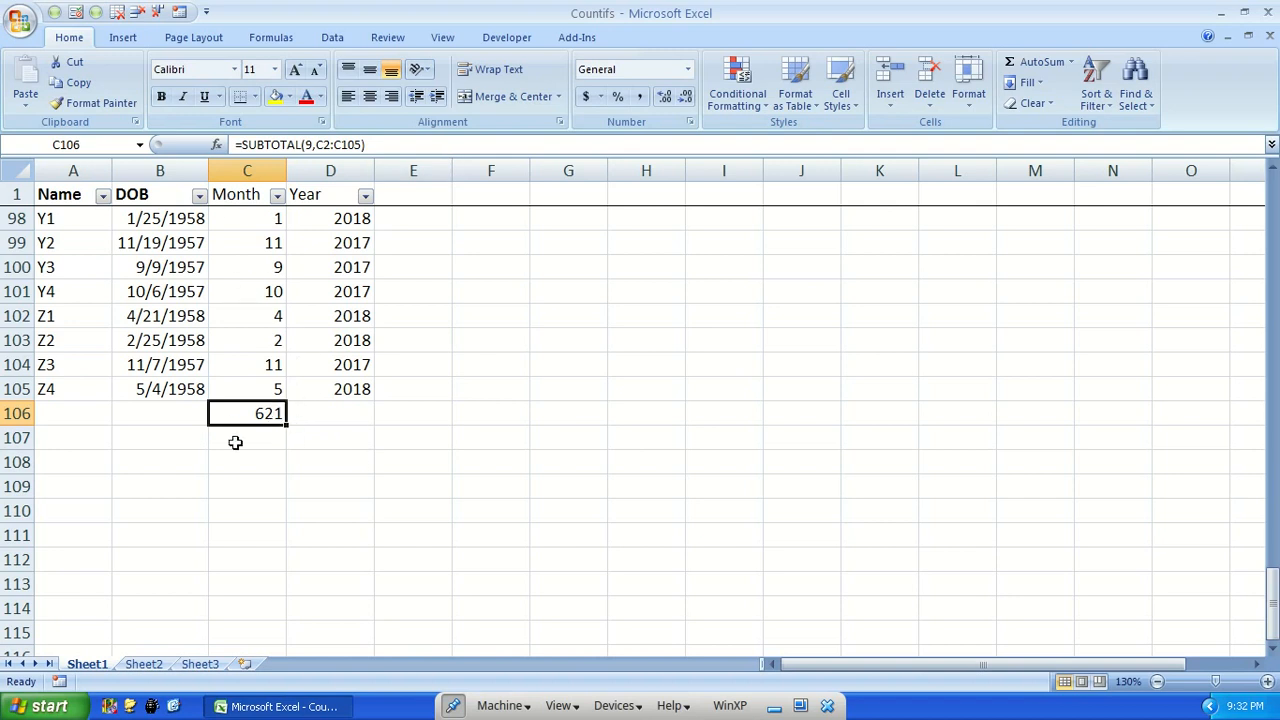
Filter the Year column to 2017 only and check the subtotal of the Month column
left_click(365, 196)
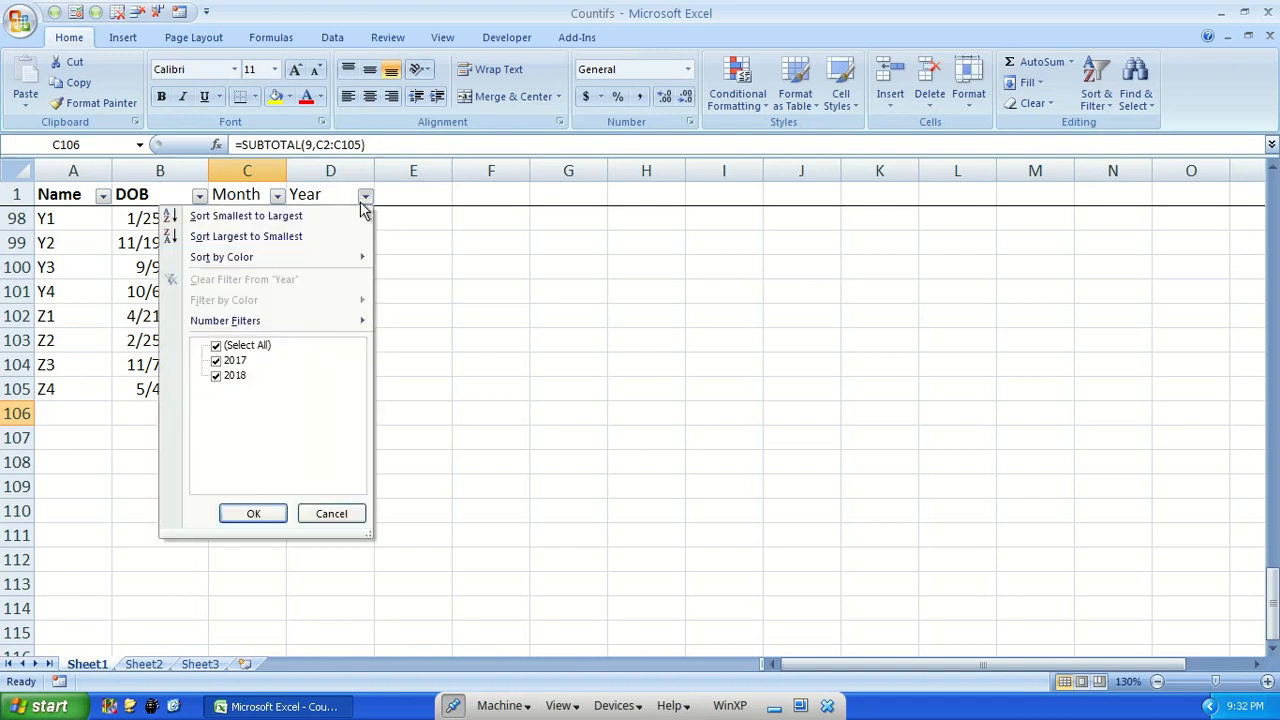
left_click(222, 380)
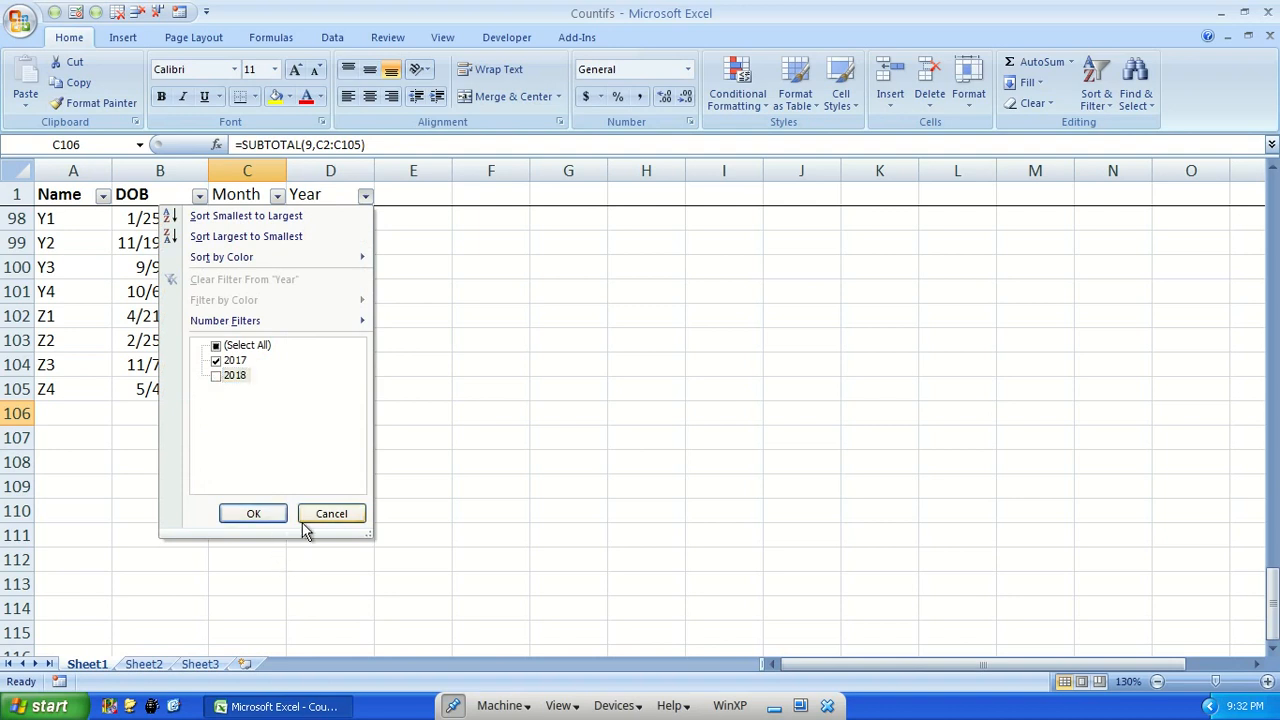
left_click(253, 514)
scroll(280, 336, "up", 10)
scroll(294, 393, "down", 7)
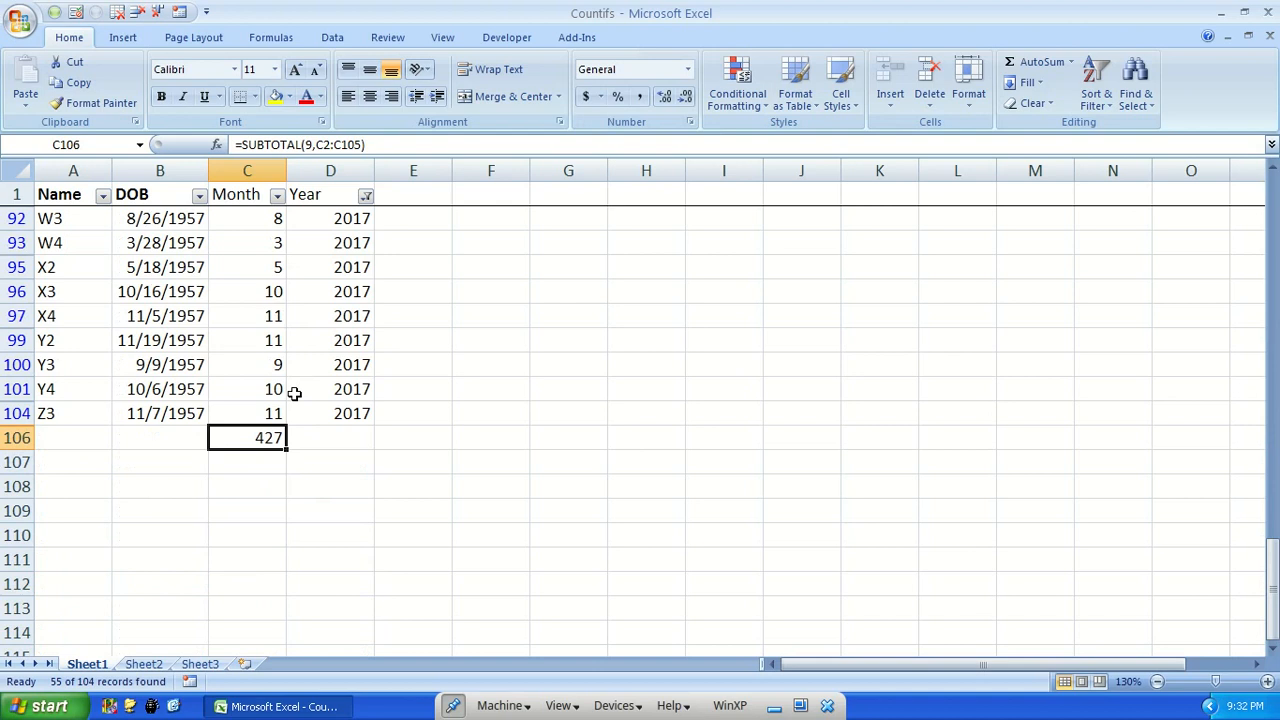
Switch the Year filter from 2017 to 2018 only
left_click(366, 195)
left_click(215, 361)
left_click(216, 375)
left_click(253, 514)
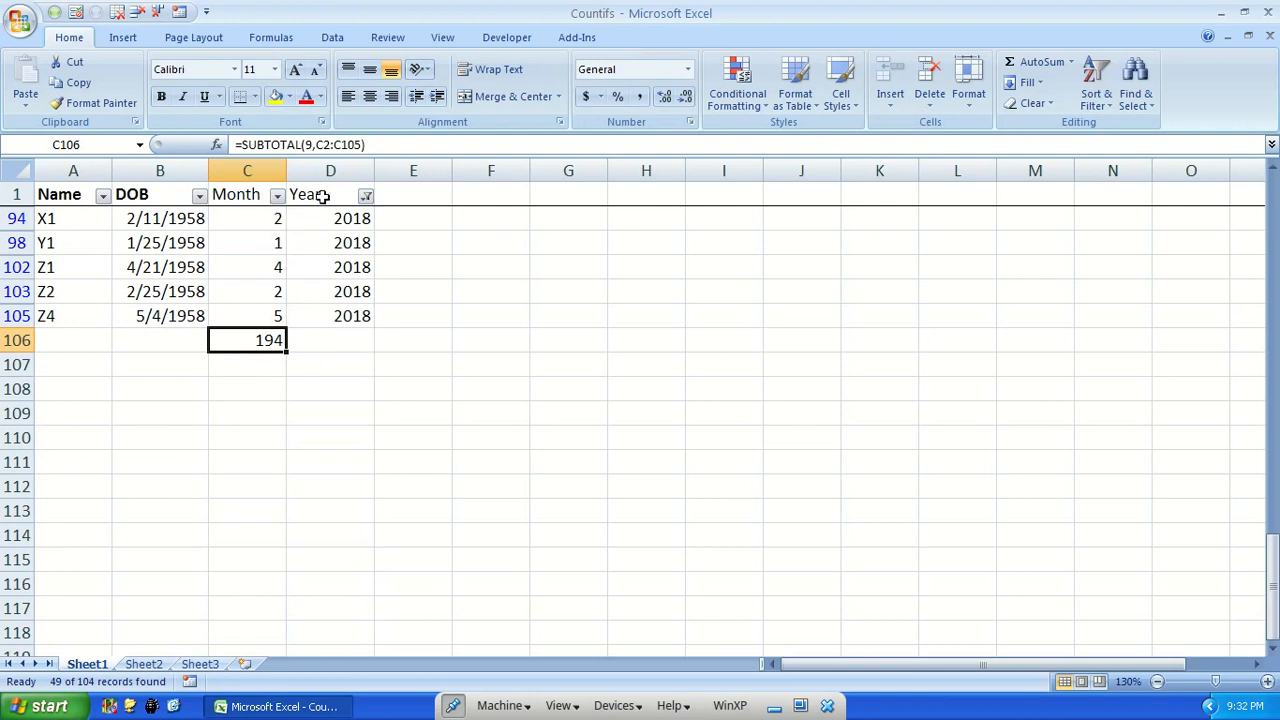
Restrict the Month column to month 1 in addition to the Year filter and check the subtotal
left_click(279, 196)
left_click(128, 345)
left_click(129, 361)
left_click(165, 513)
scroll(290, 380, "up", 2)
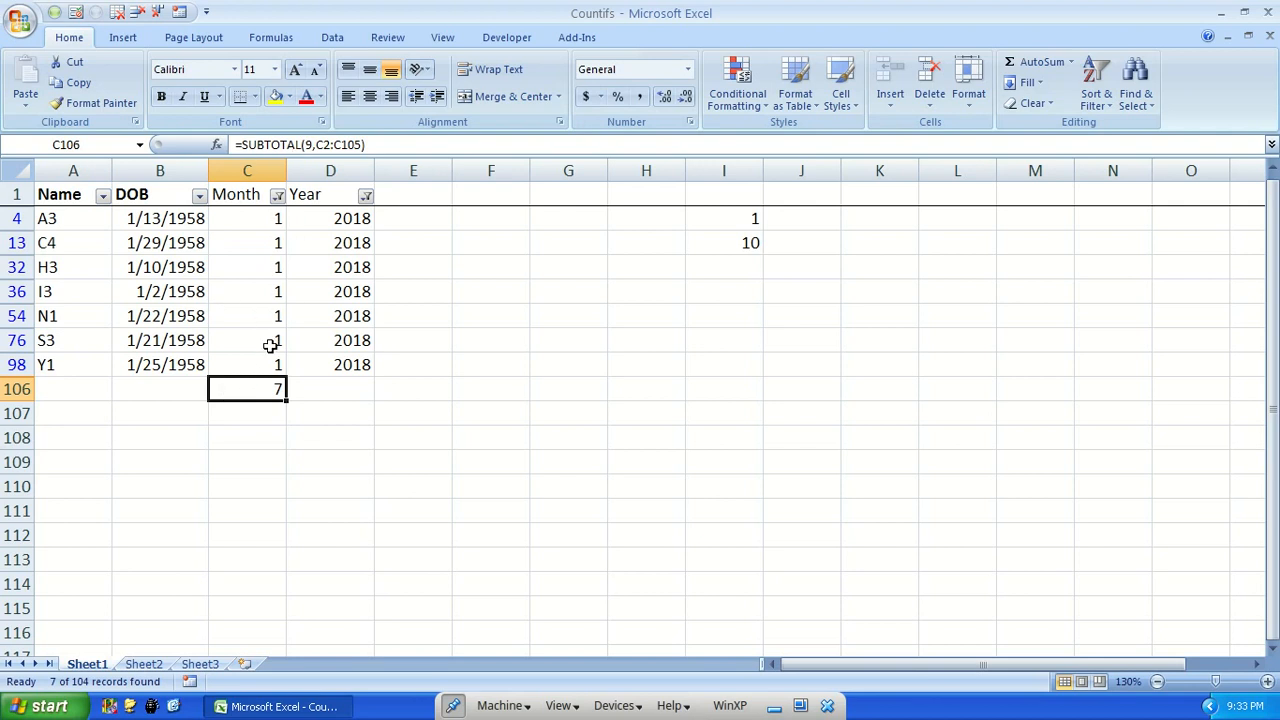
type("=SUM(")
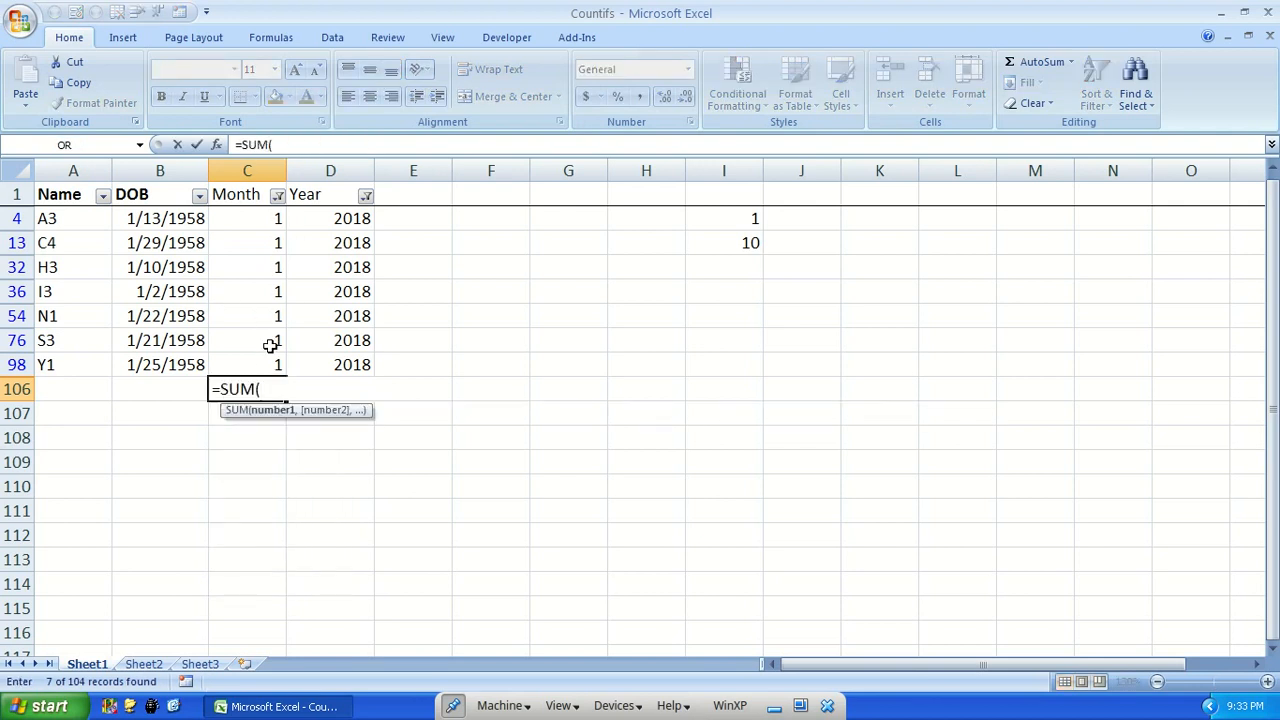
key("BackSpace")
key("BackSpace")
type("bt")
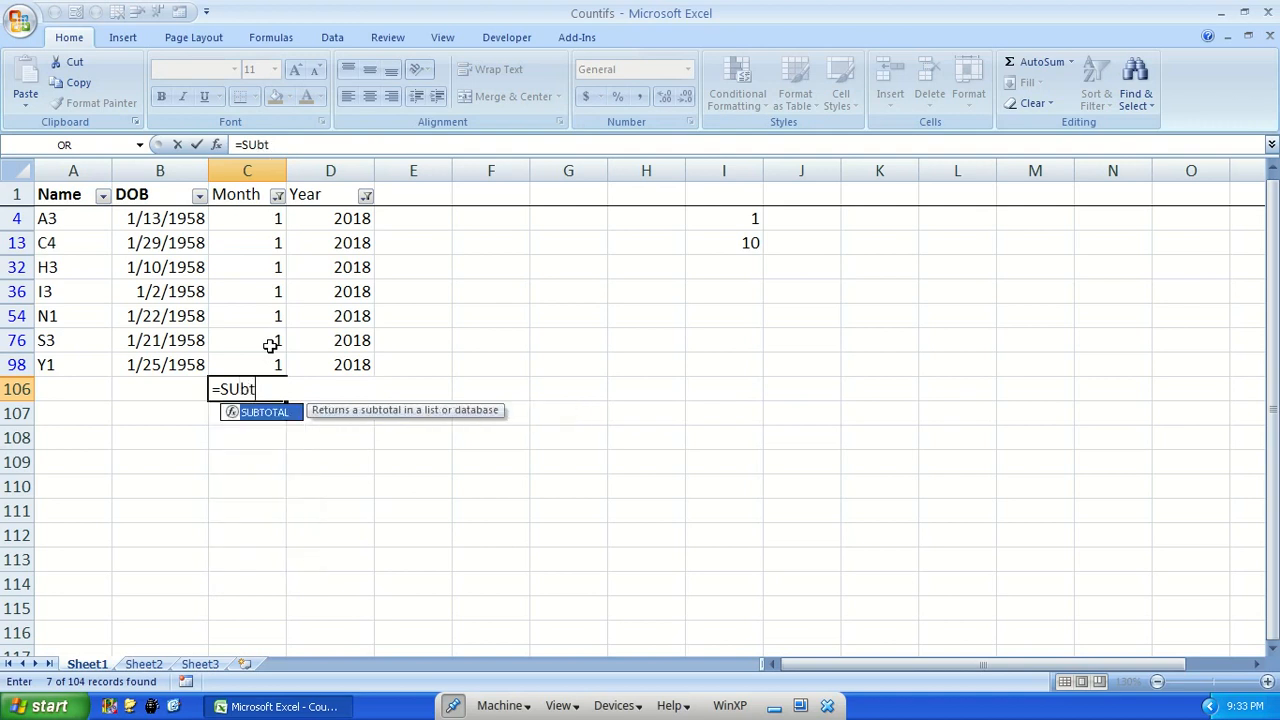
key("Tab")
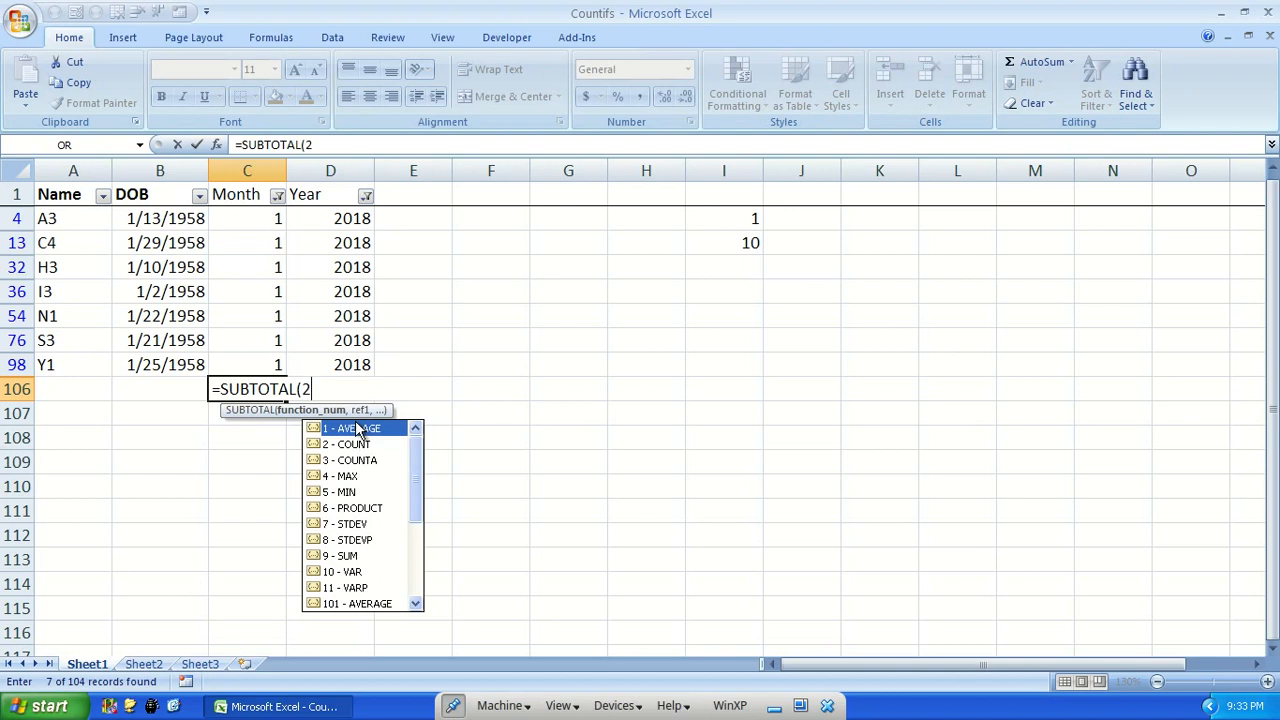
type(",")
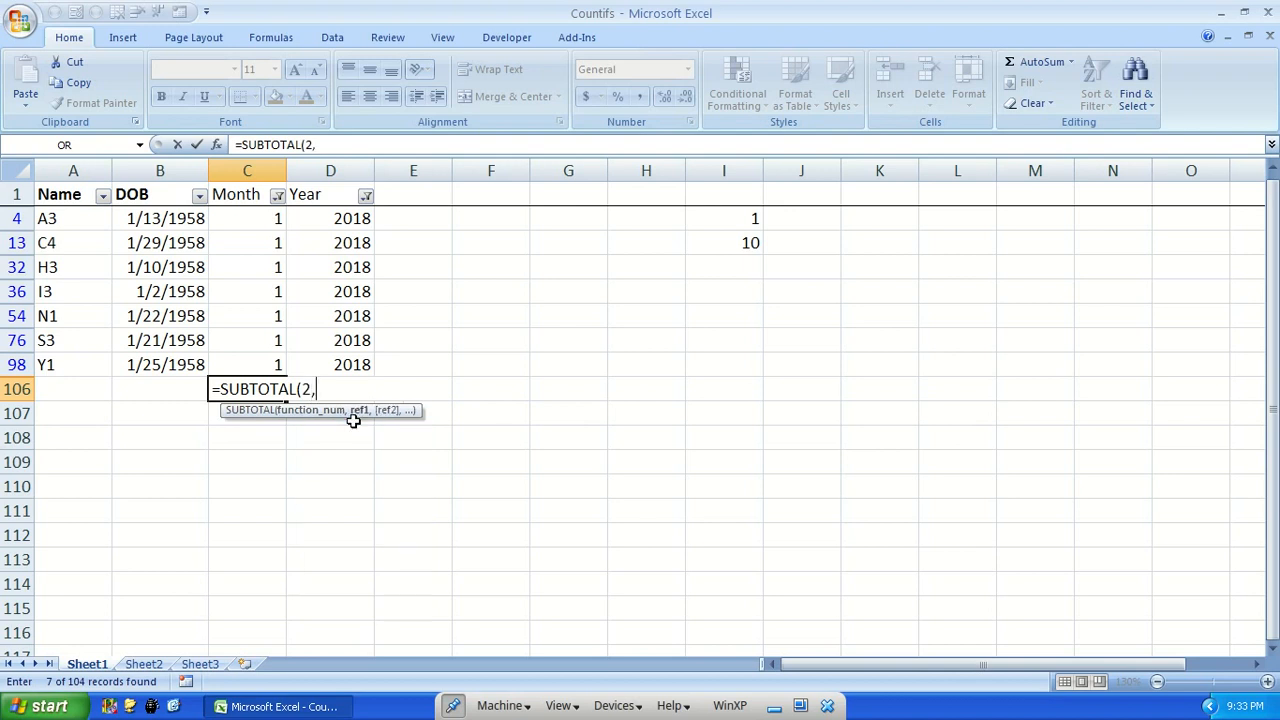
left_click(366, 198)
key("Escape")
key("Escape")
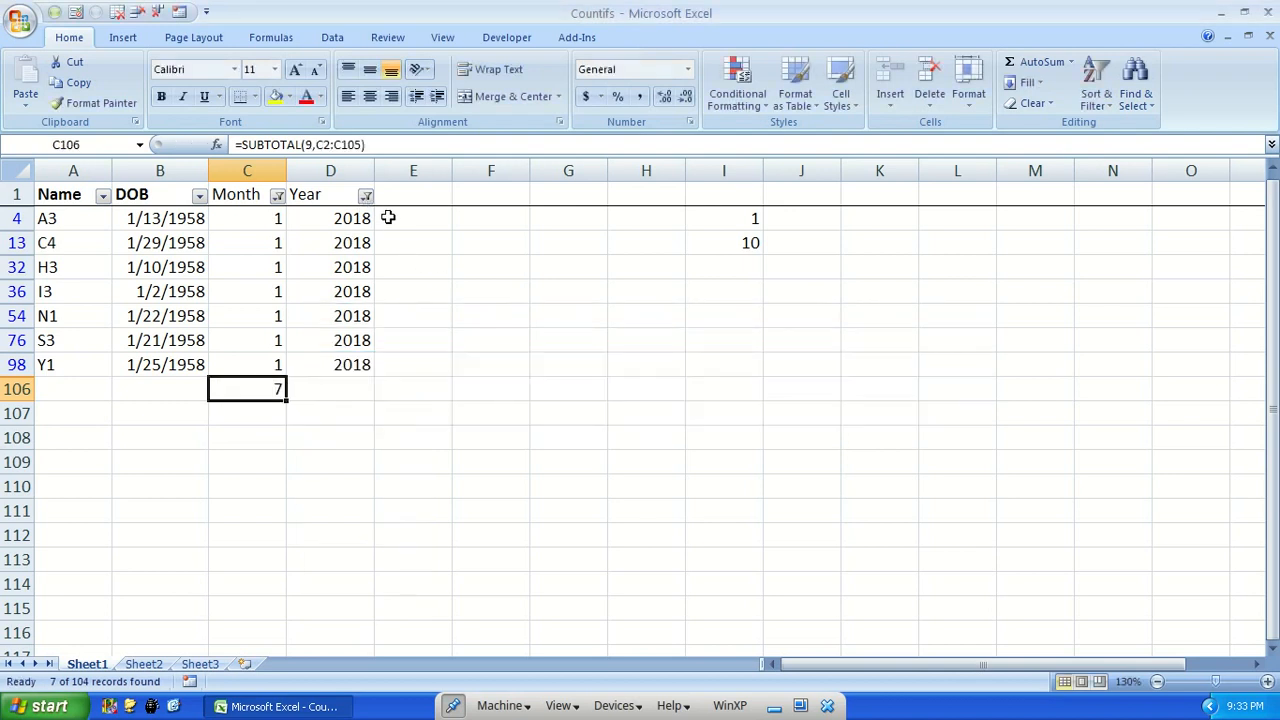
Look at the values offered by the Year filter, leave it as is, and restore all months in the Month filter
left_click(366, 197)
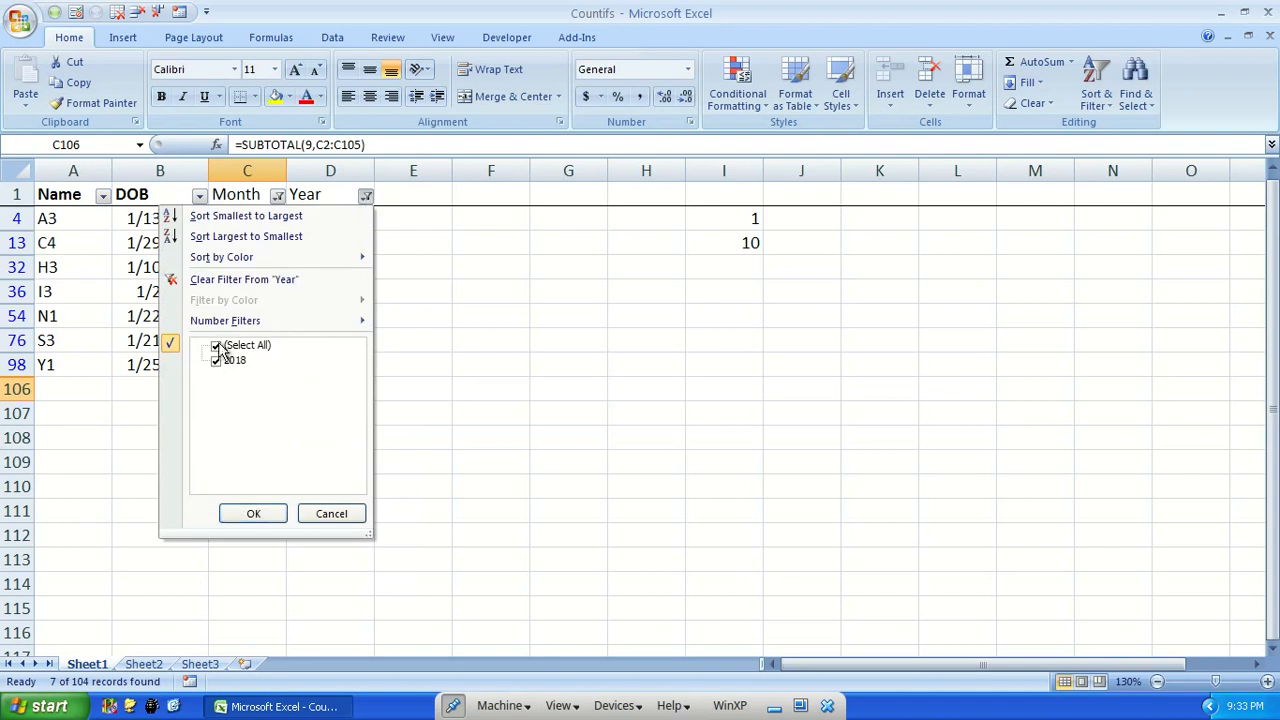
left_click(331, 513)
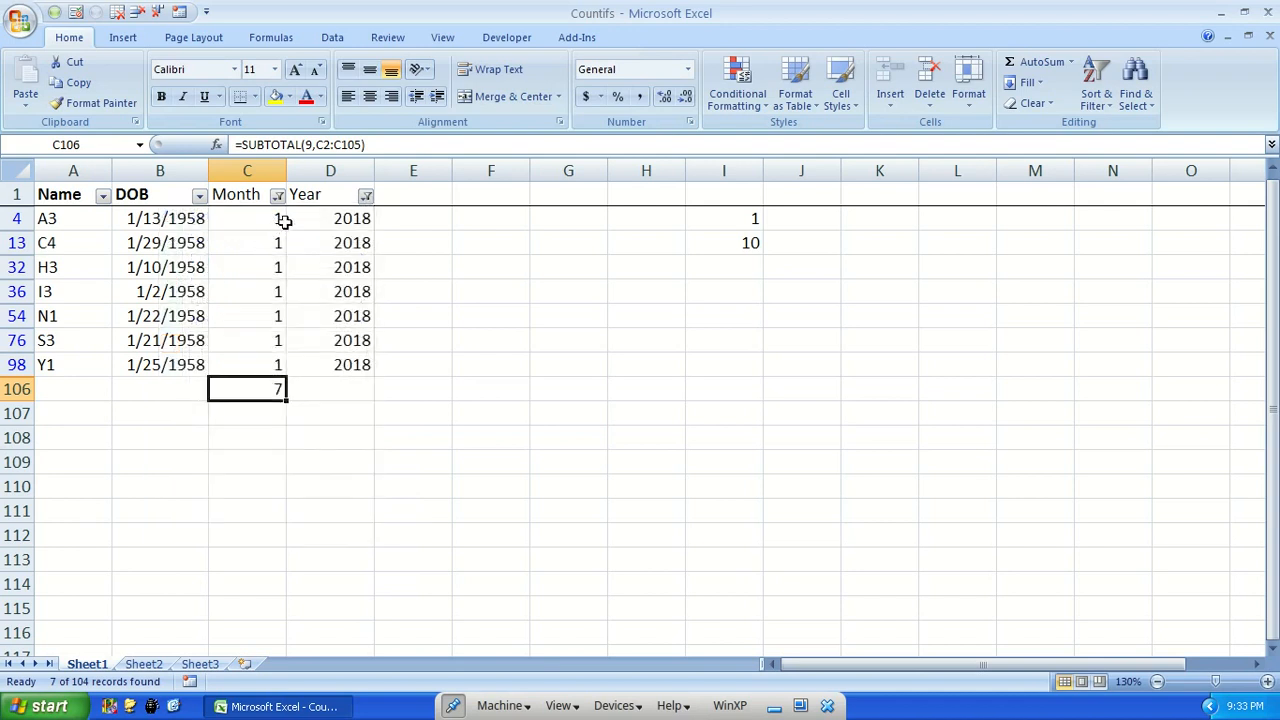
left_click(278, 197)
left_click(128, 345)
left_click(165, 513)
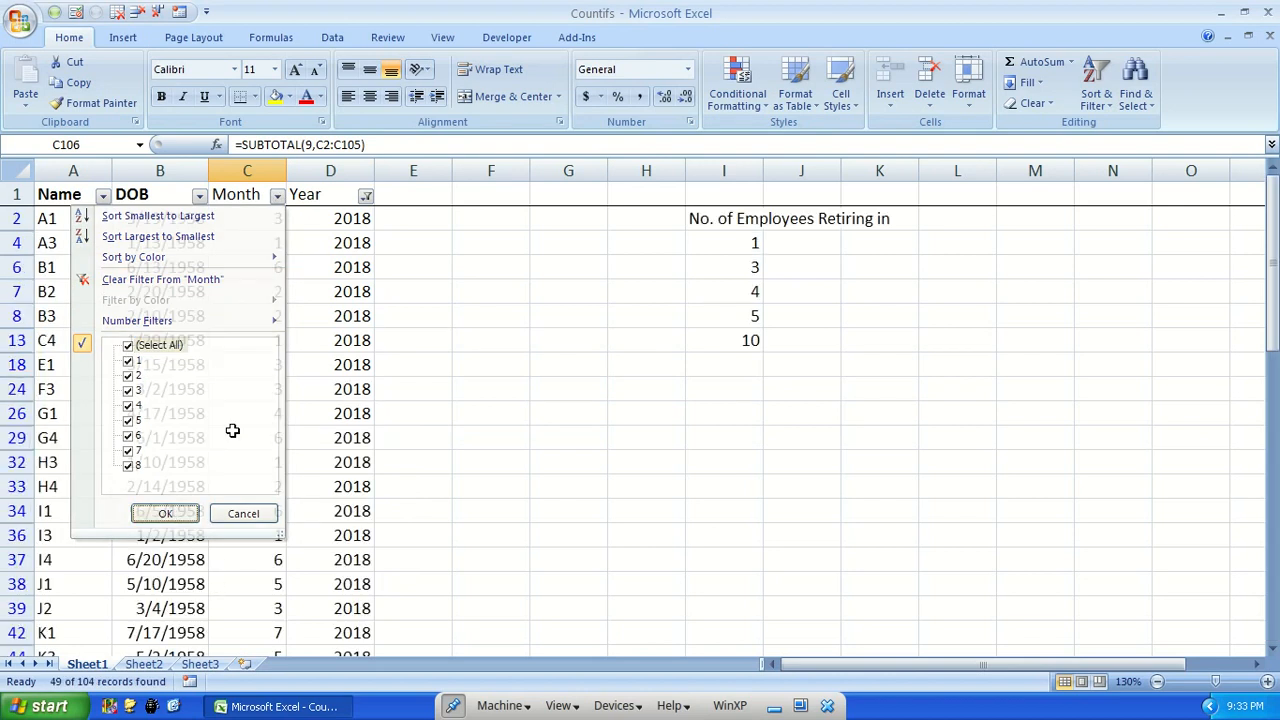
Include 2017 in the Year filter again and go to the subtotal cell below the Month column
left_click(366, 197)
left_click(216, 360)
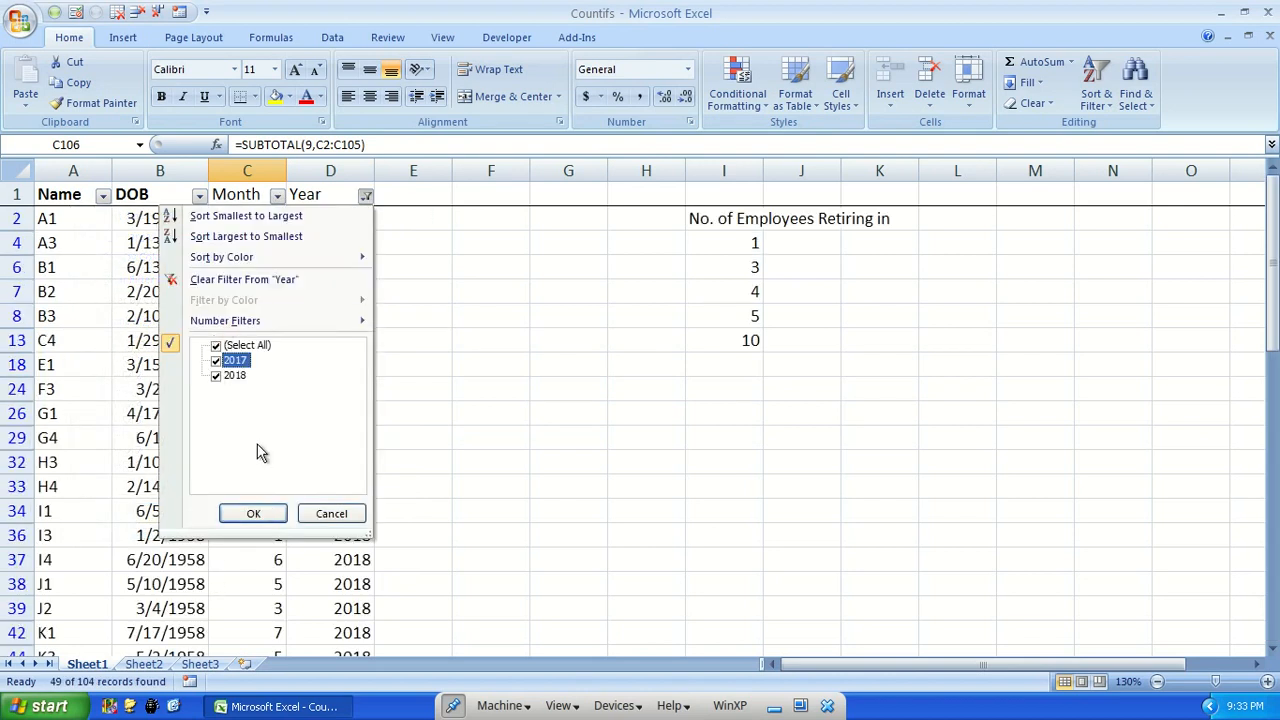
left_click(253, 513)
left_click(257, 487)
key("ctrl+Down")
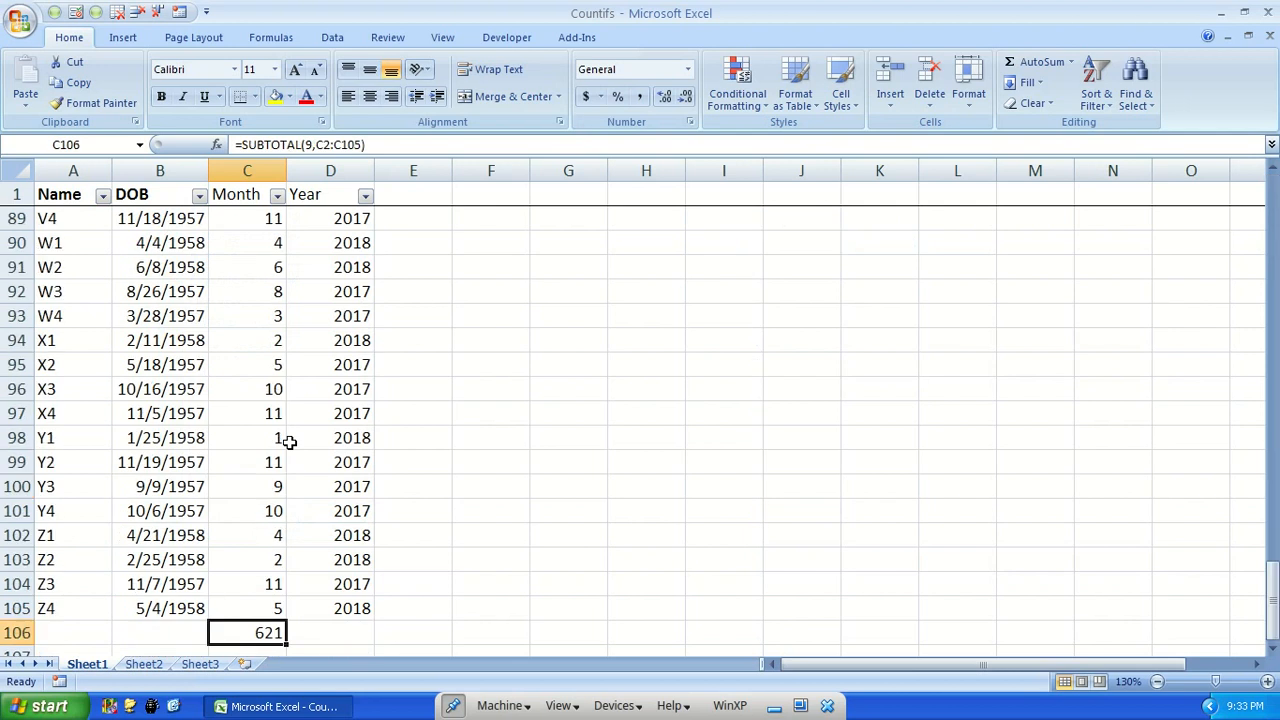
Replace the subtotal formula below the Month column in C106 with =SUBTOTAL(2,C2:C105) to count the visible rows
scroll(299, 444, "down", 4)
type("=")
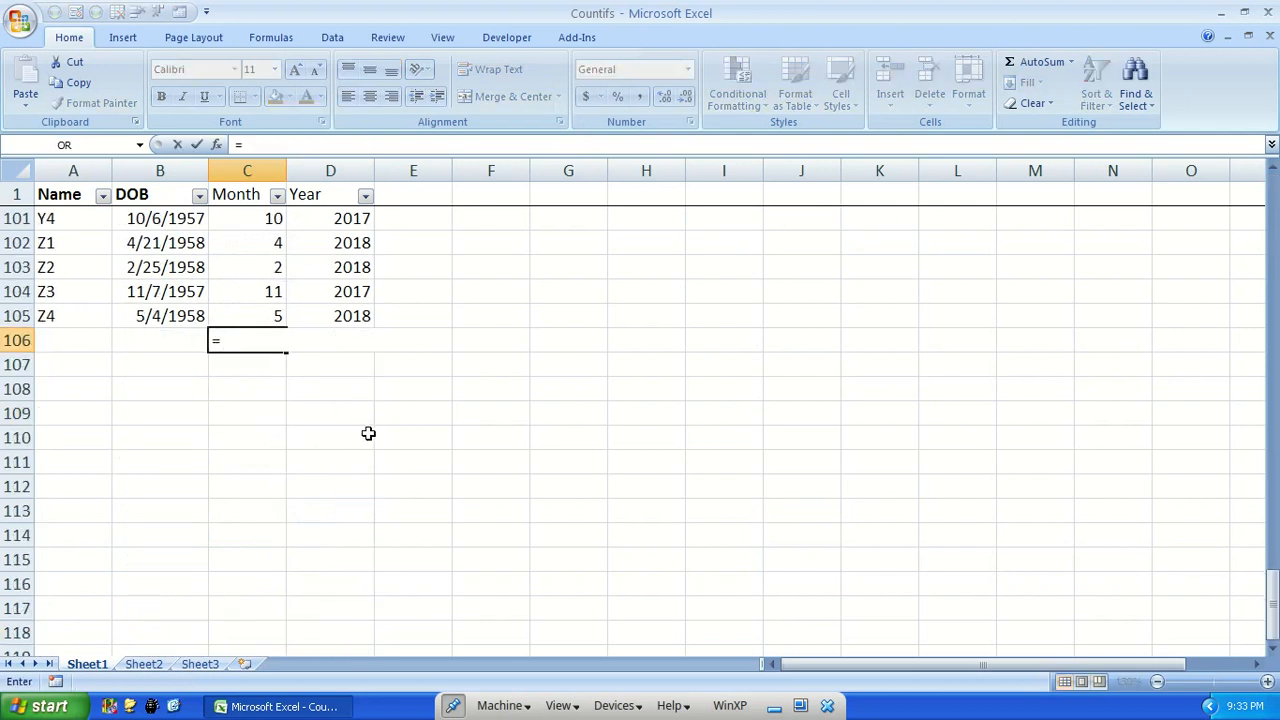
type("subt")
key("Tab")
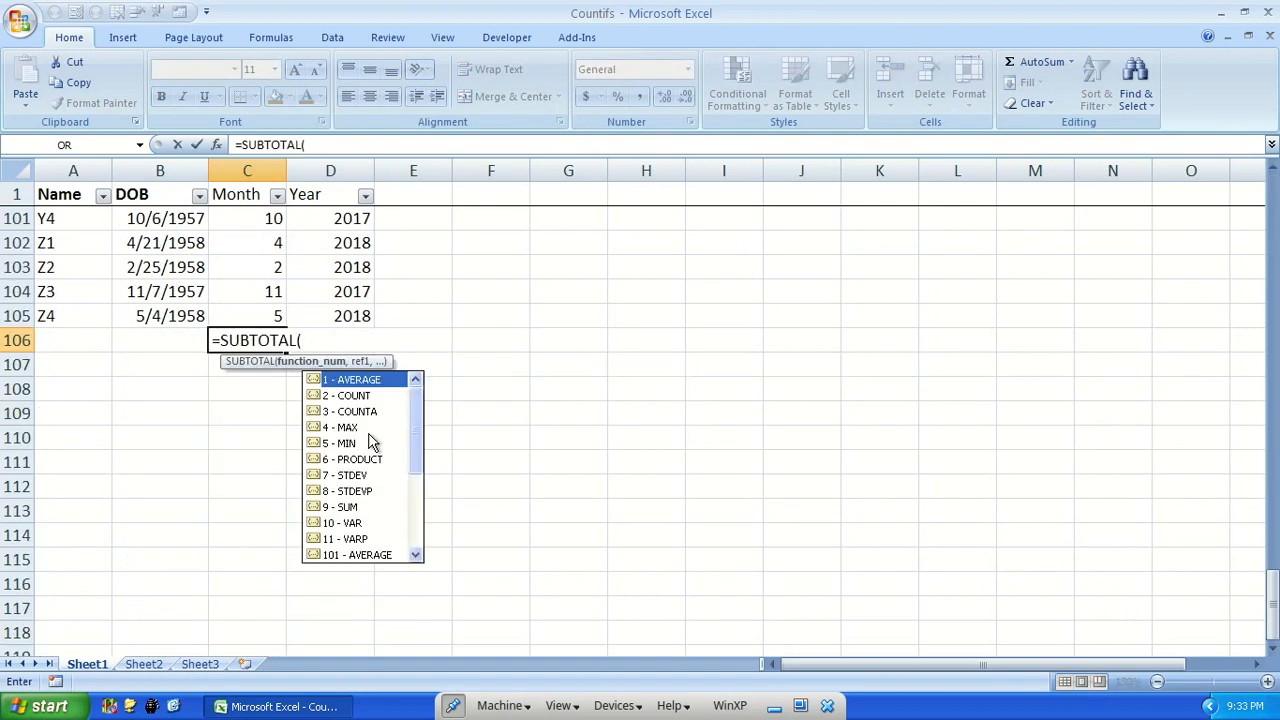
type("2,")
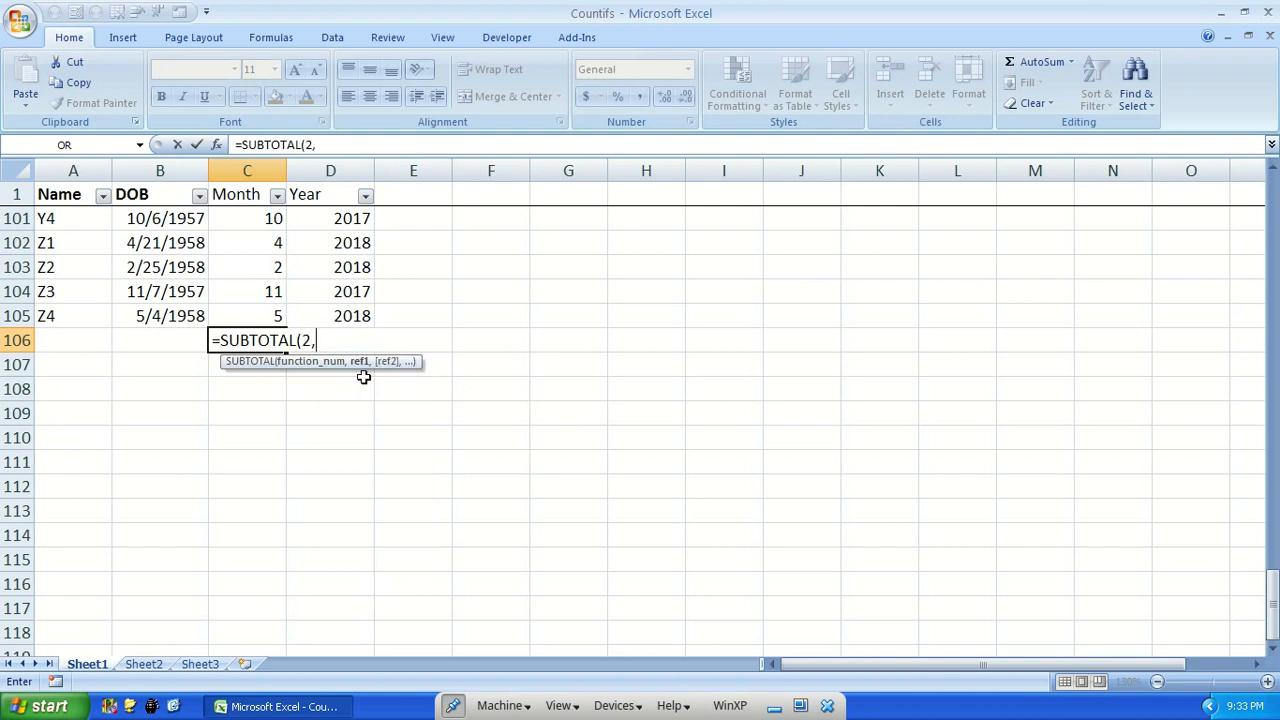
left_click(245, 316)
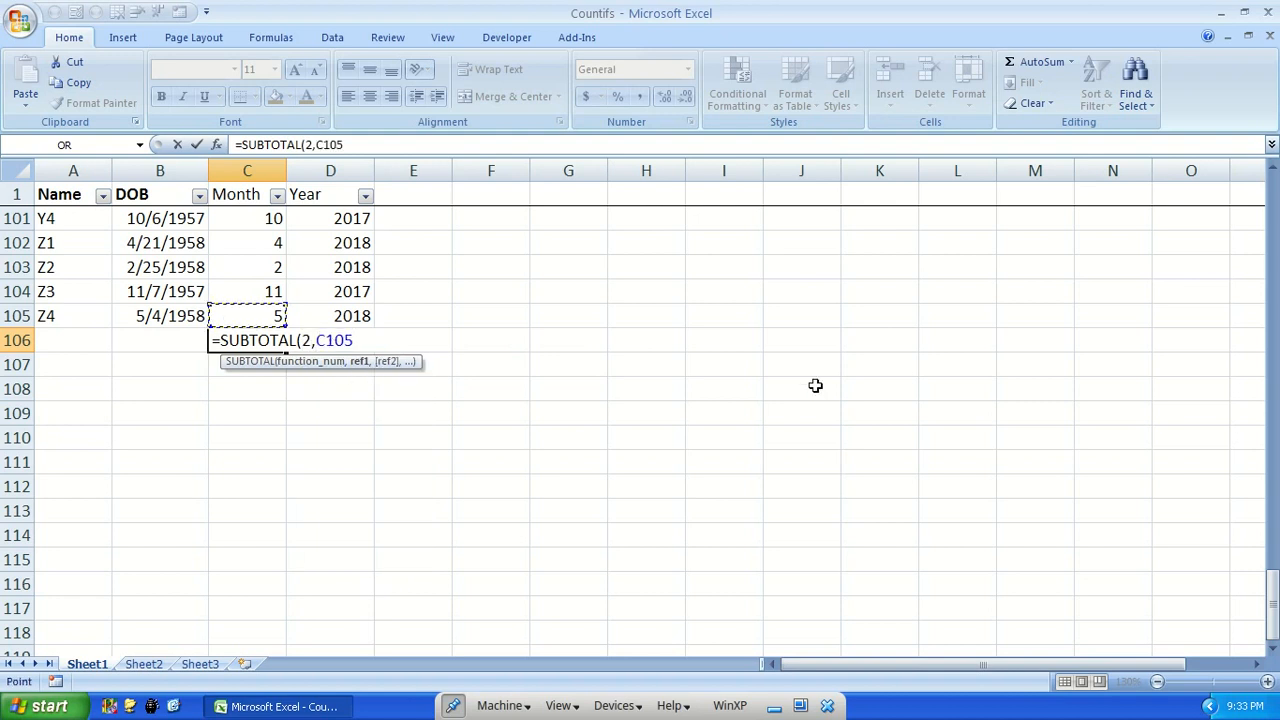
key("ctrl+shift+Up")
type(")")
key("Return")
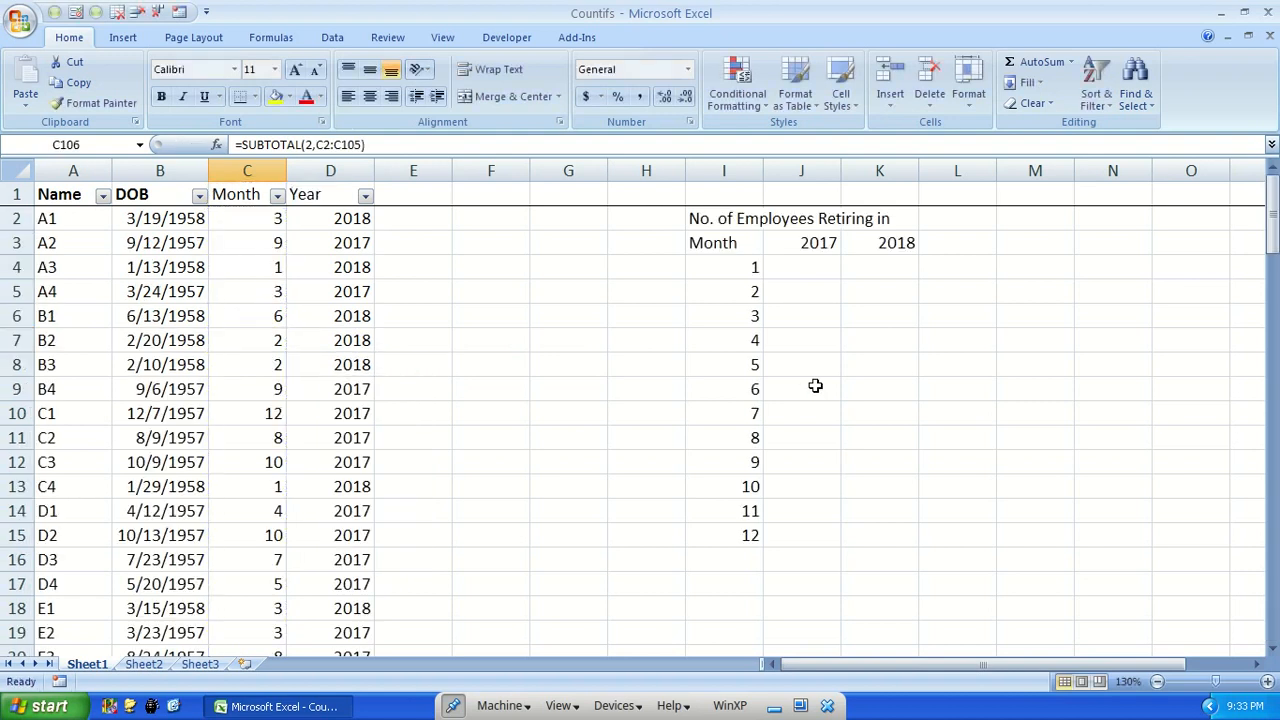
Return to the formula cell below the Month column and check the count against the last data rows
key("Down")
key("ctrl+Down")
key("Up")
key("ctrl+Up")
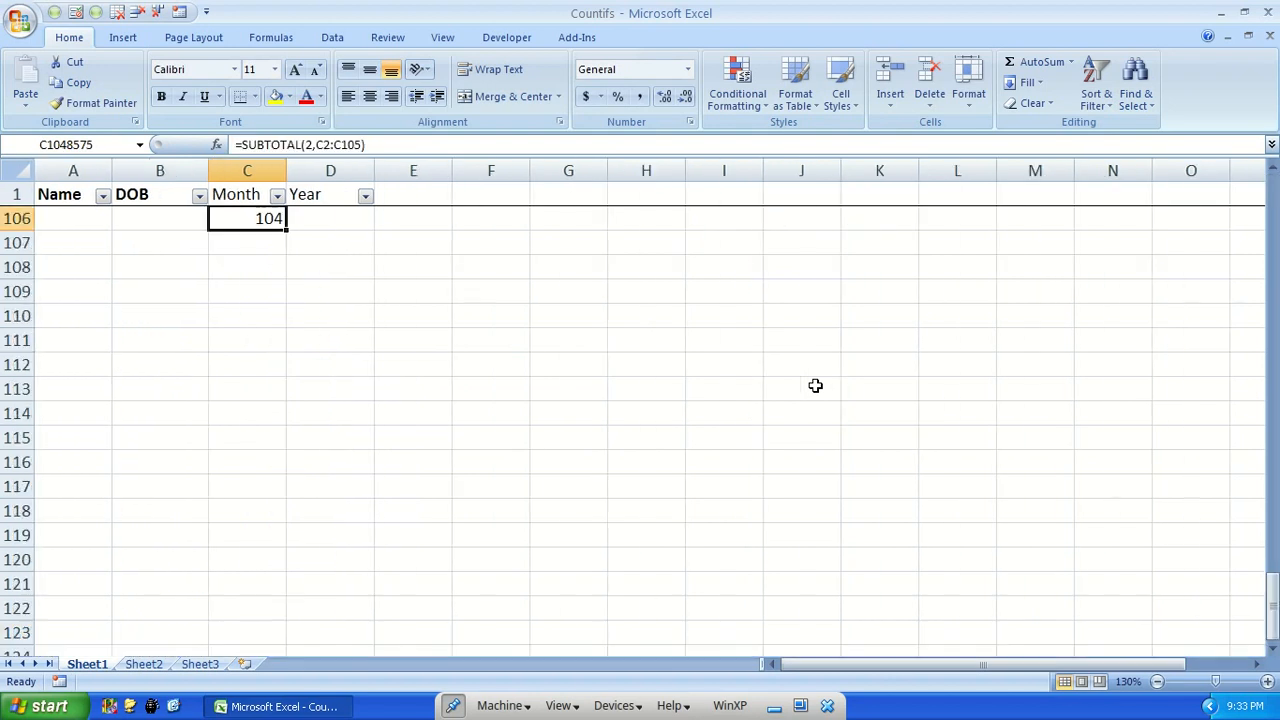
scroll(308, 440, "up", 2)
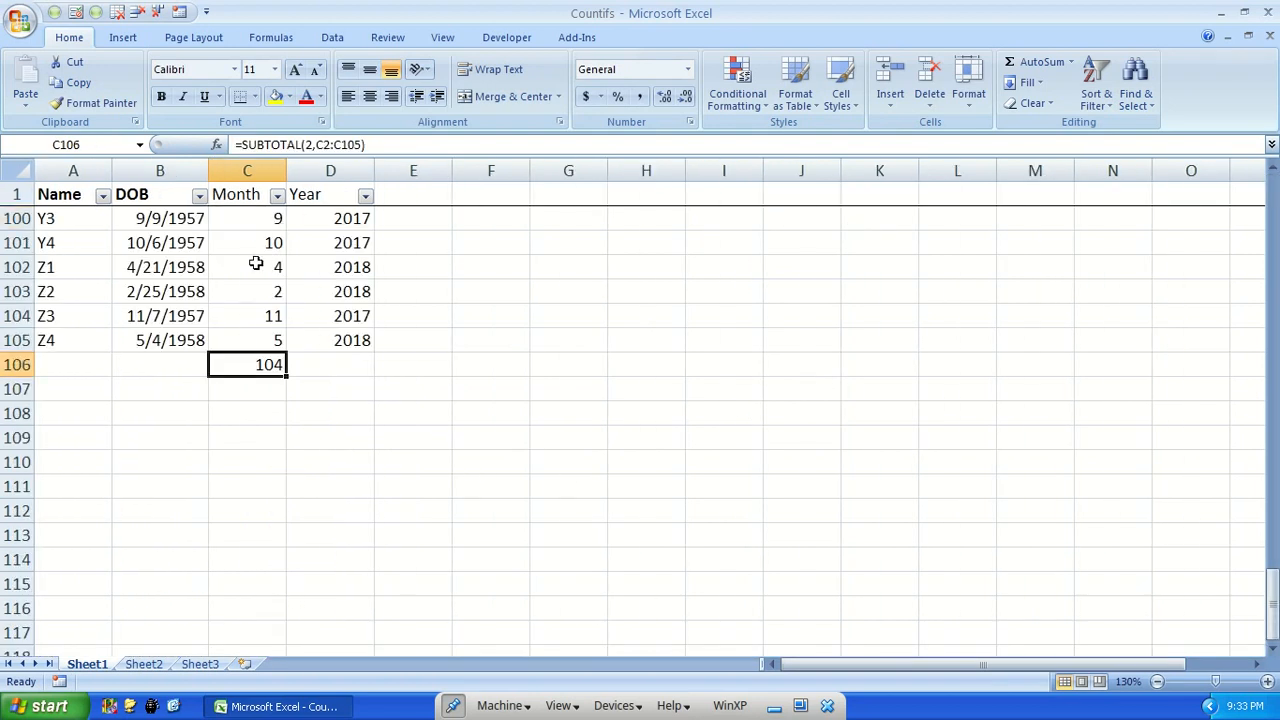
scroll(312, 407, "up", 20)
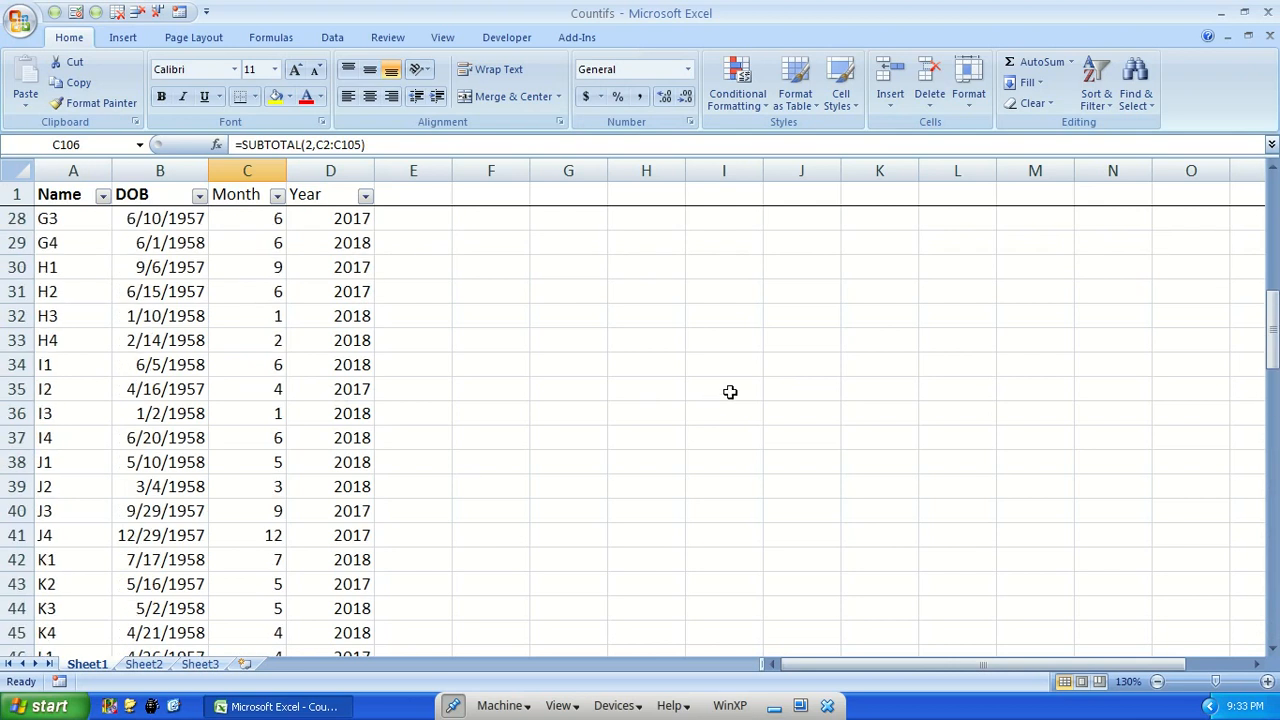
Filter the Year column to 2017 only and look at which months the Month filter offers
left_click(808, 267)
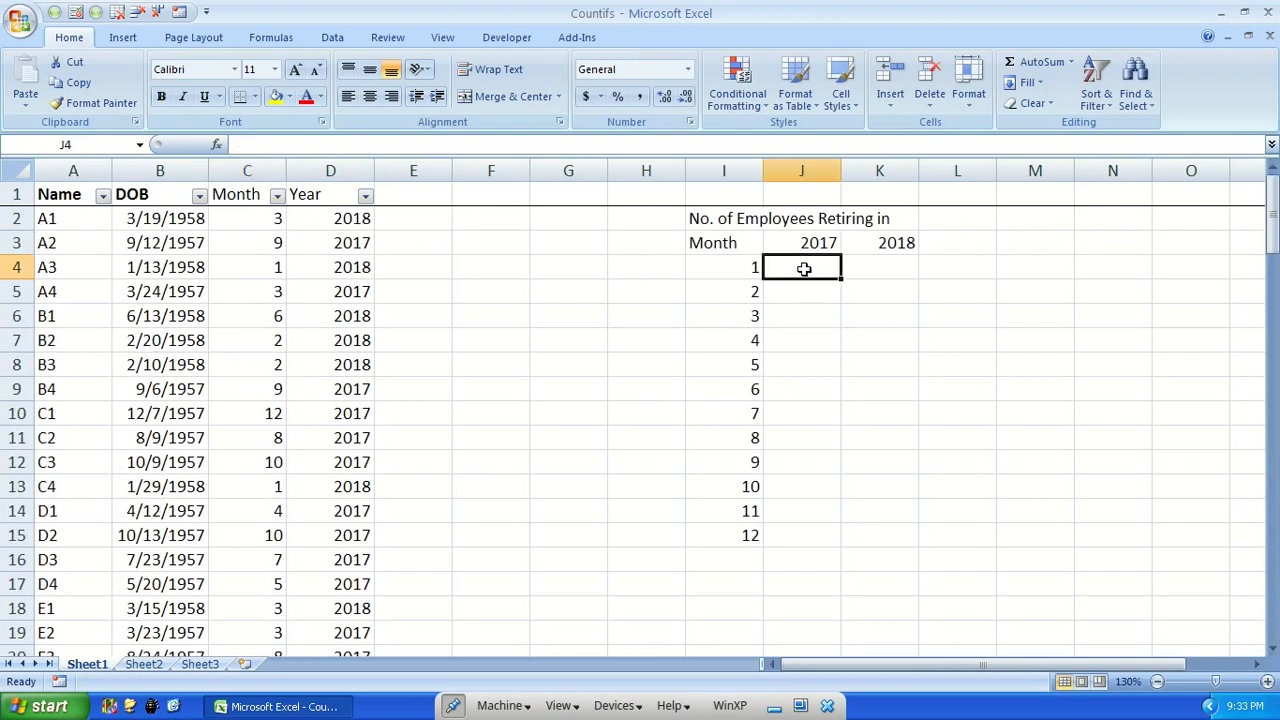
left_click(366, 196)
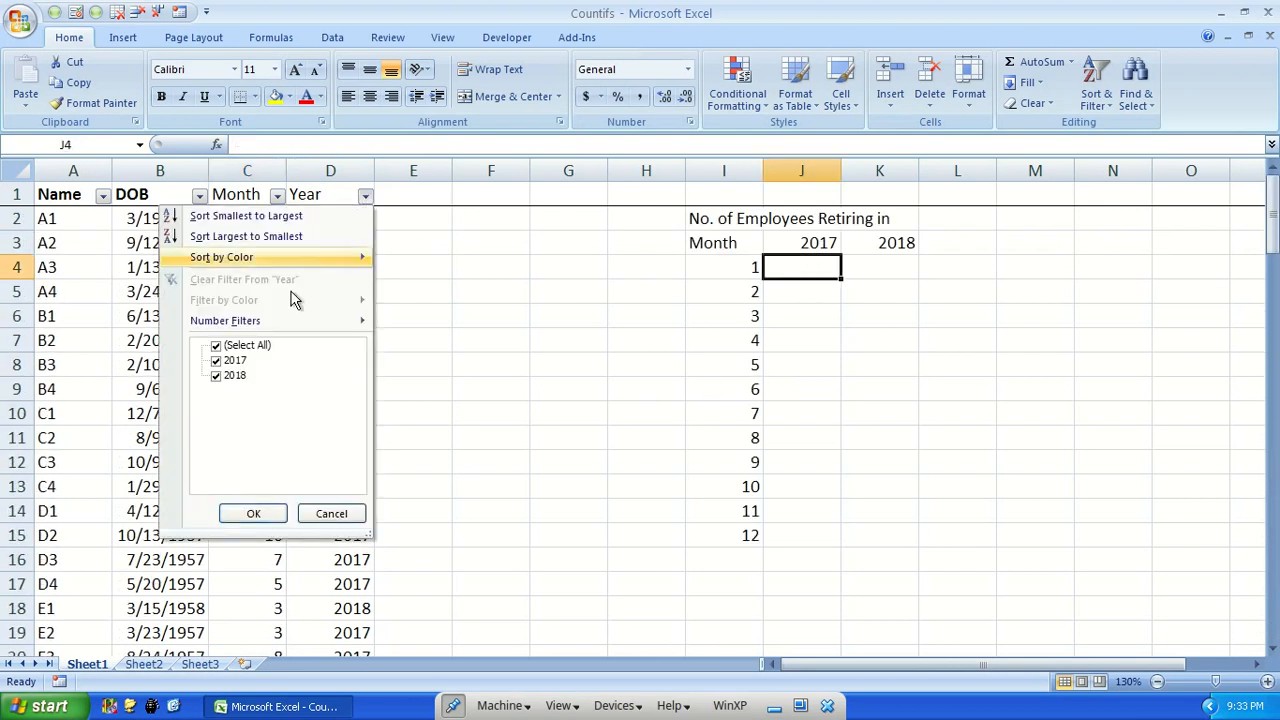
left_click(217, 376)
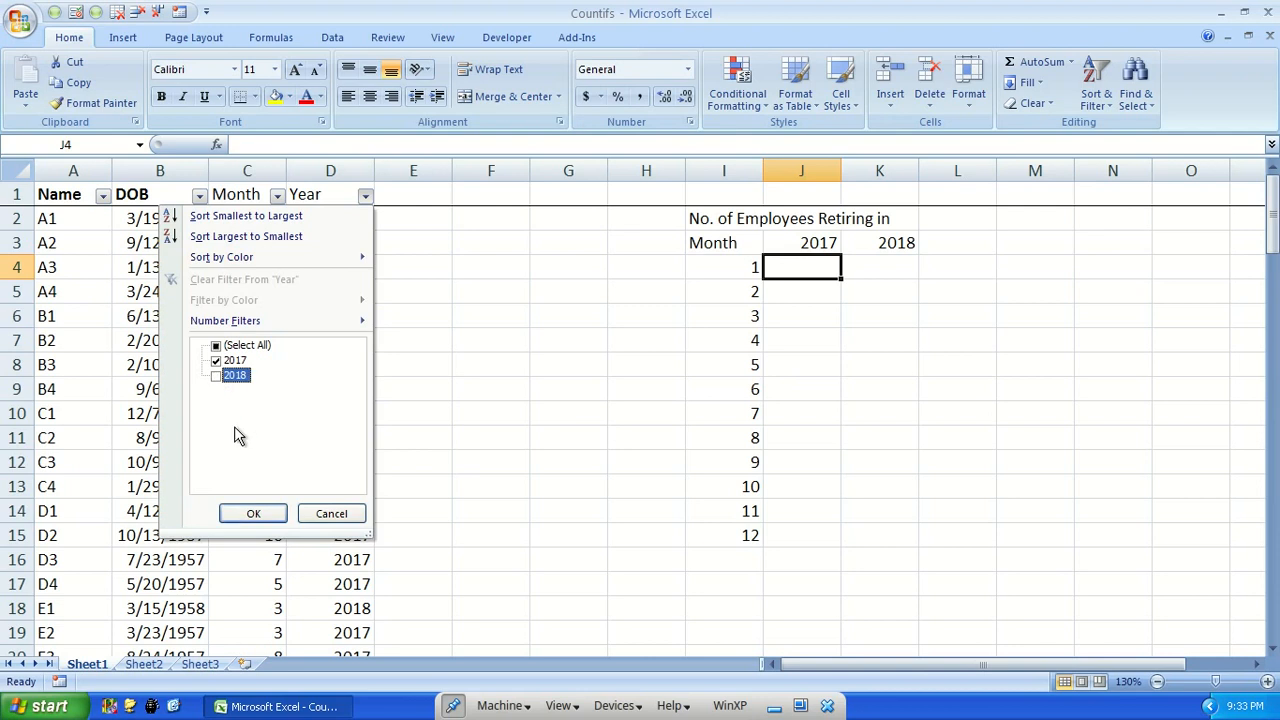
left_click(253, 513)
left_click(277, 196)
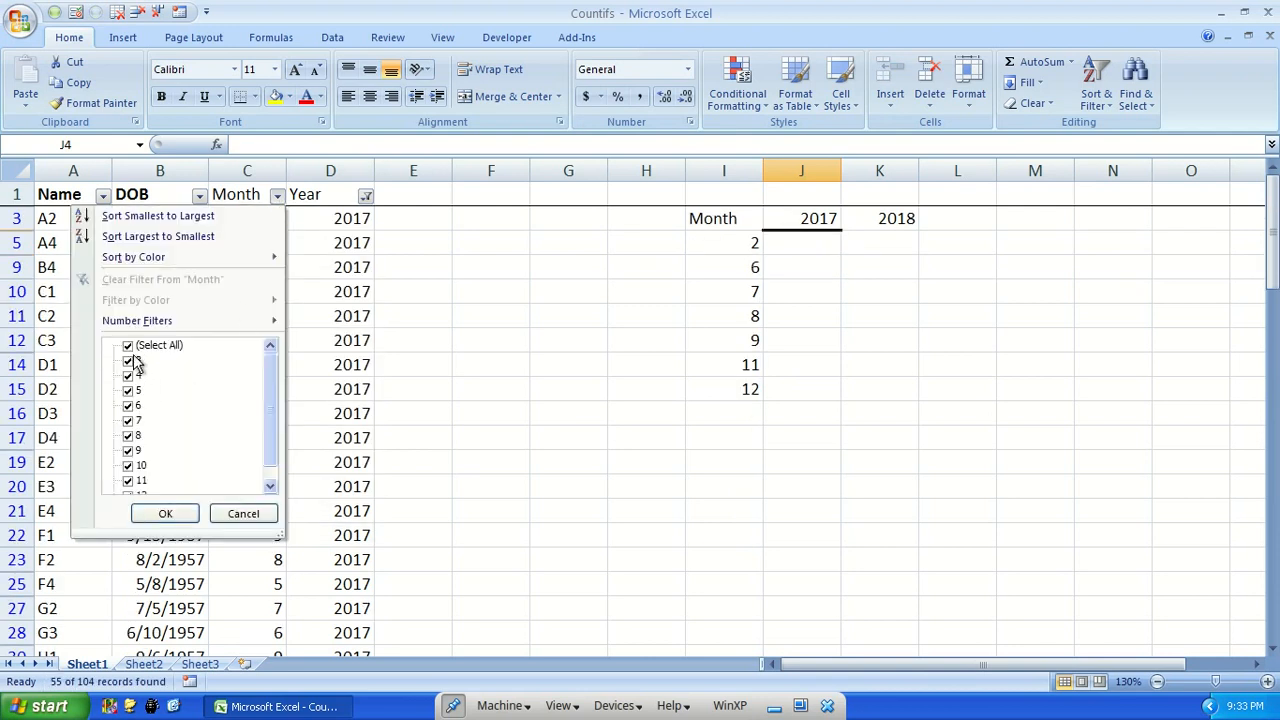
key("Escape")
Review the Year filter's selection and include 2018 in it again
left_click(366, 196)
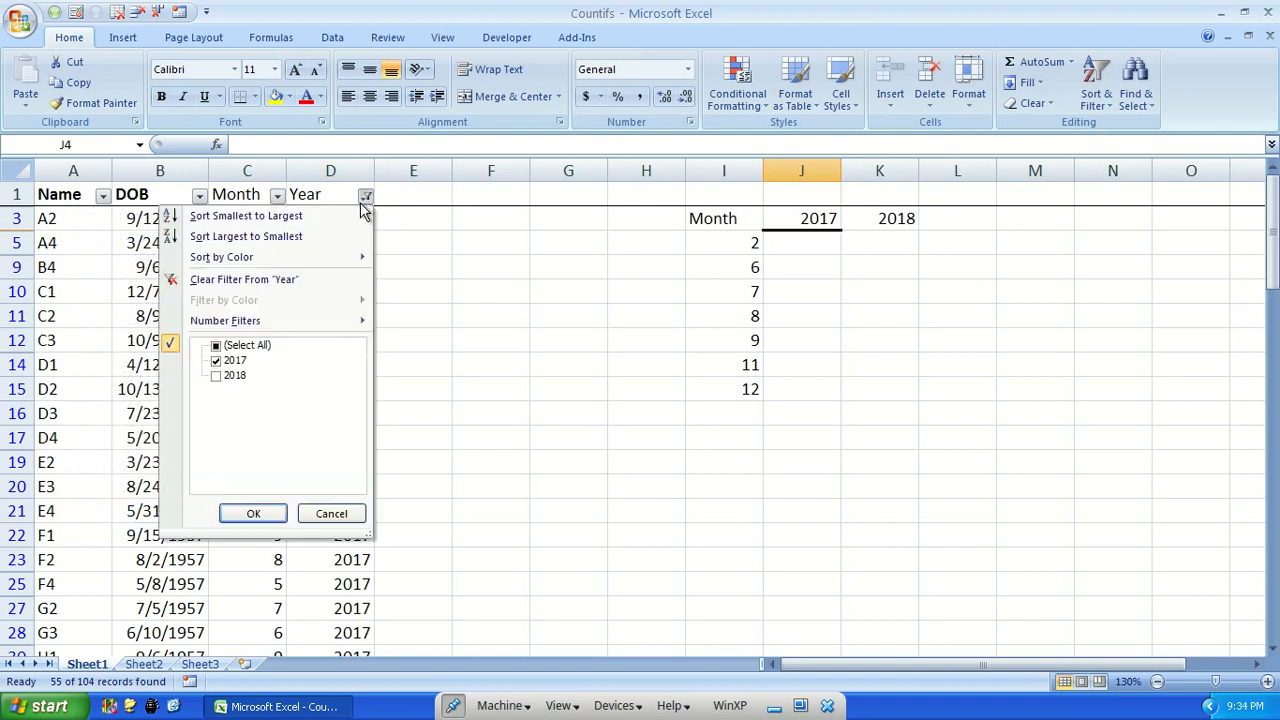
key("Escape")
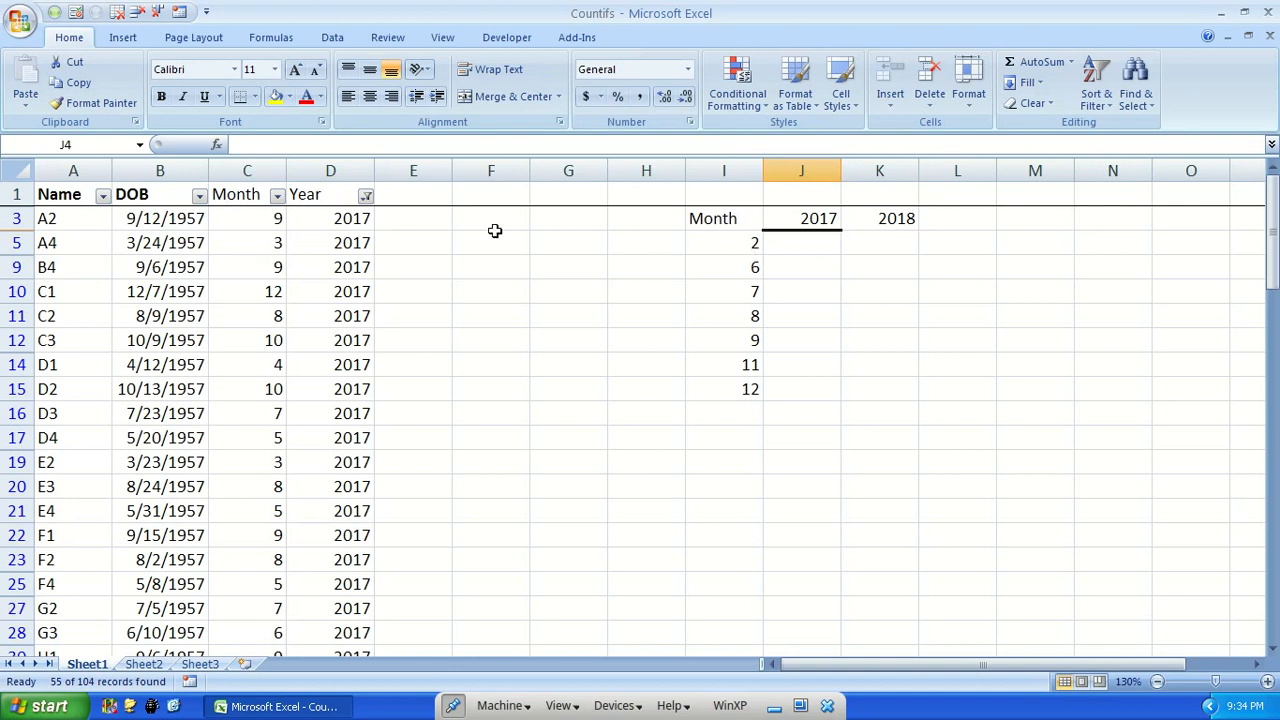
left_click(366, 196)
left_click(216, 376)
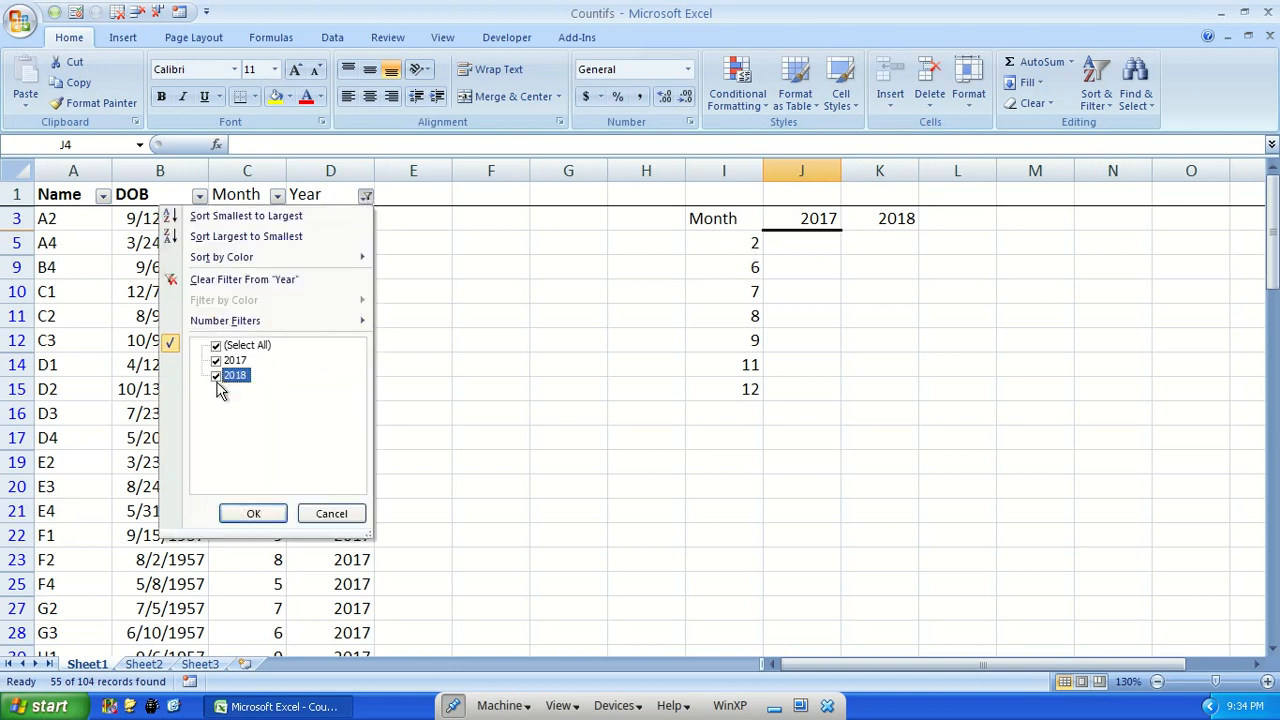
left_click(253, 513)
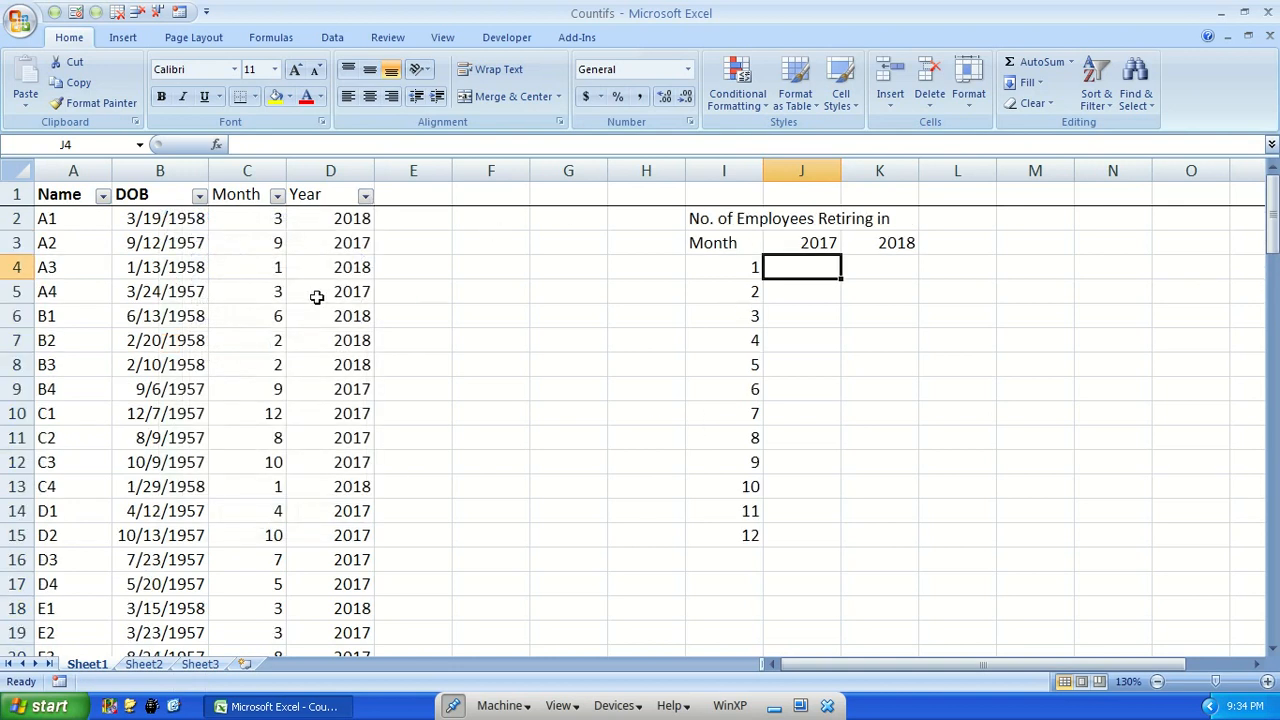
Highlight row 4 and rows 6 to 8 to examine which summary rows the 2017 filter hides
left_click(369, 268)
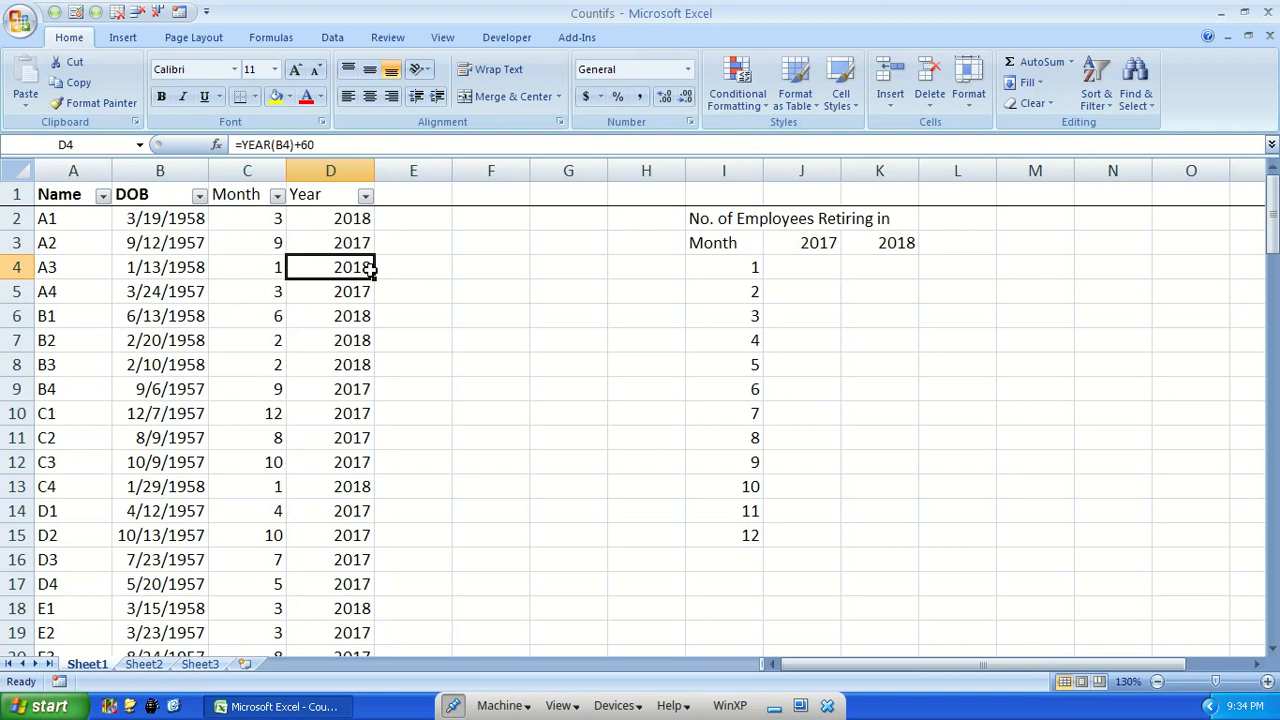
left_click(16, 267)
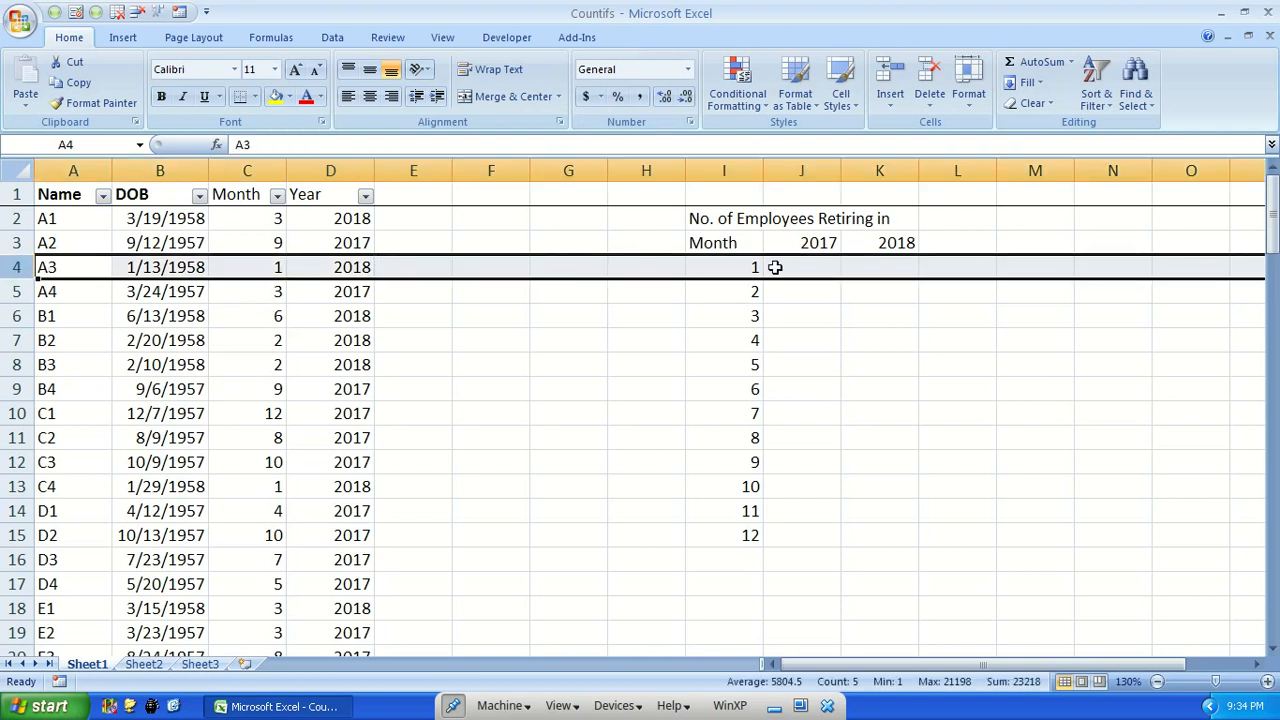
left_click_drag(16, 315, 16, 365)
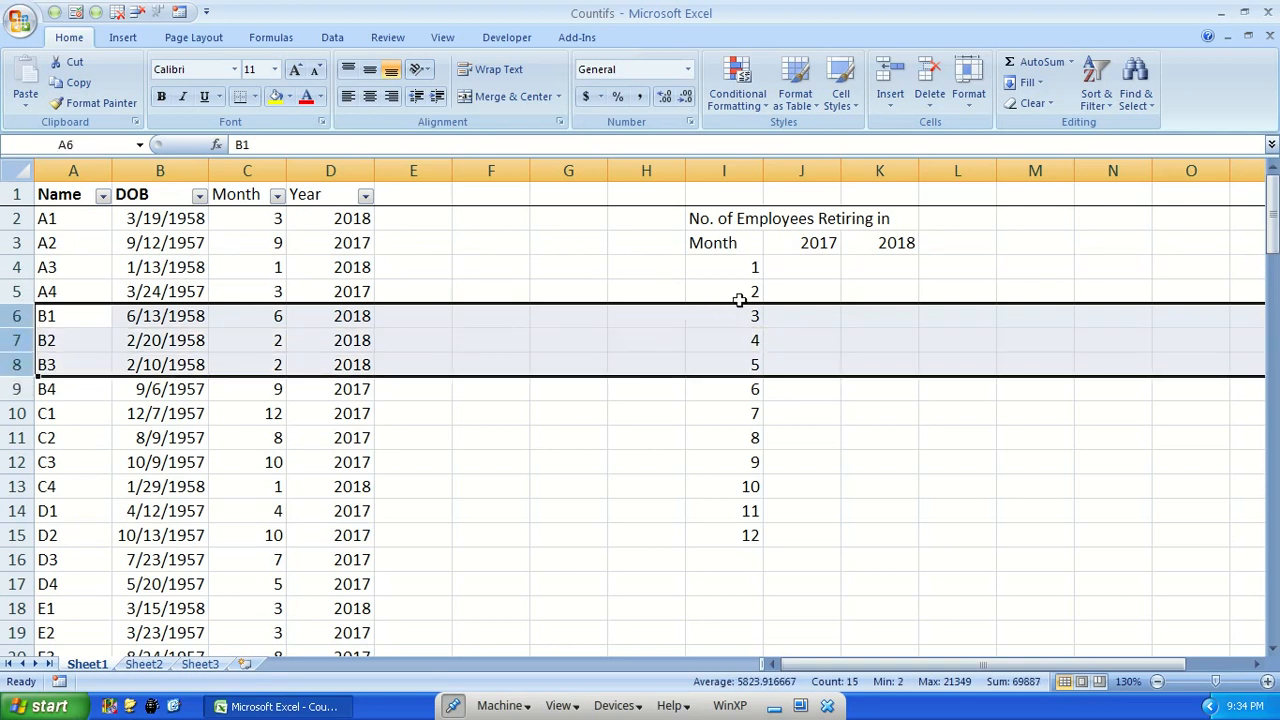
Enter 0 for months 1 and 2 in the summary table's 2017 column
left_click(795, 266)
type("0")
key("Return")
type("0")
key("Return")
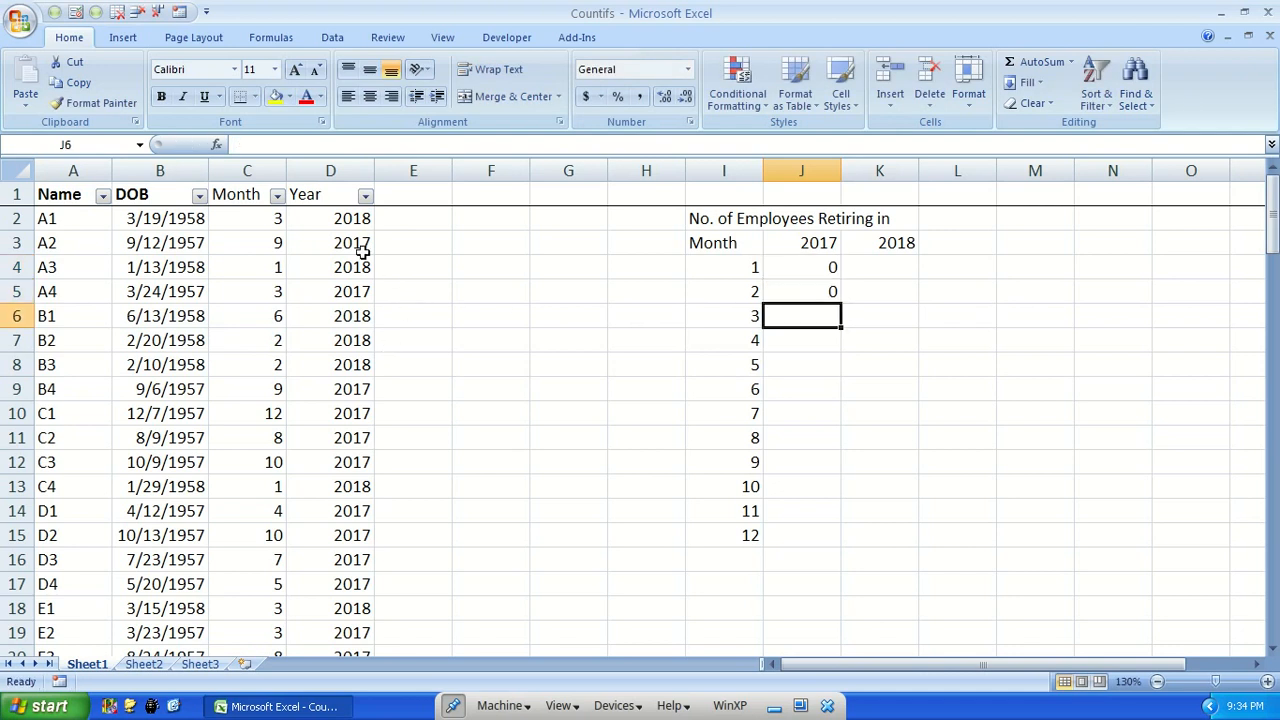
Filter the Year column to 2017 and the Month column to 3, and check the count below the Month column
left_click(366, 195)
left_click(216, 375)
left_click(253, 513)
left_click(277, 195)
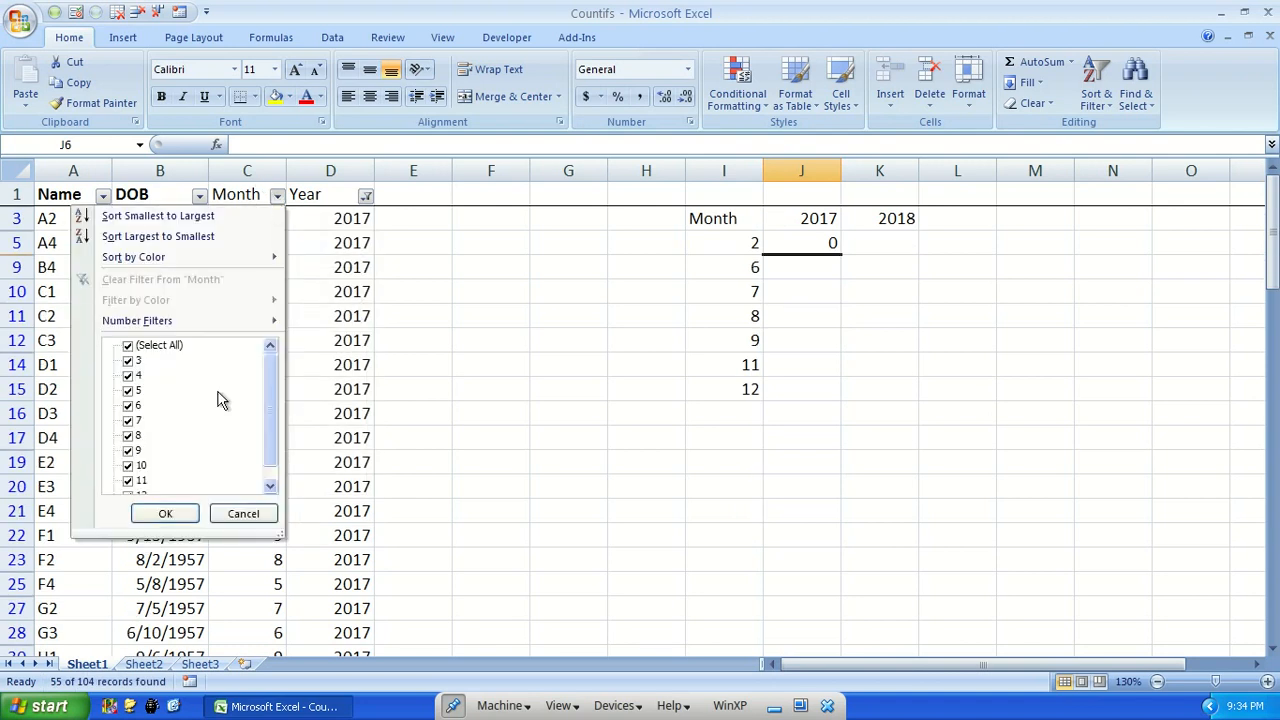
left_click(128, 345)
left_click(128, 360)
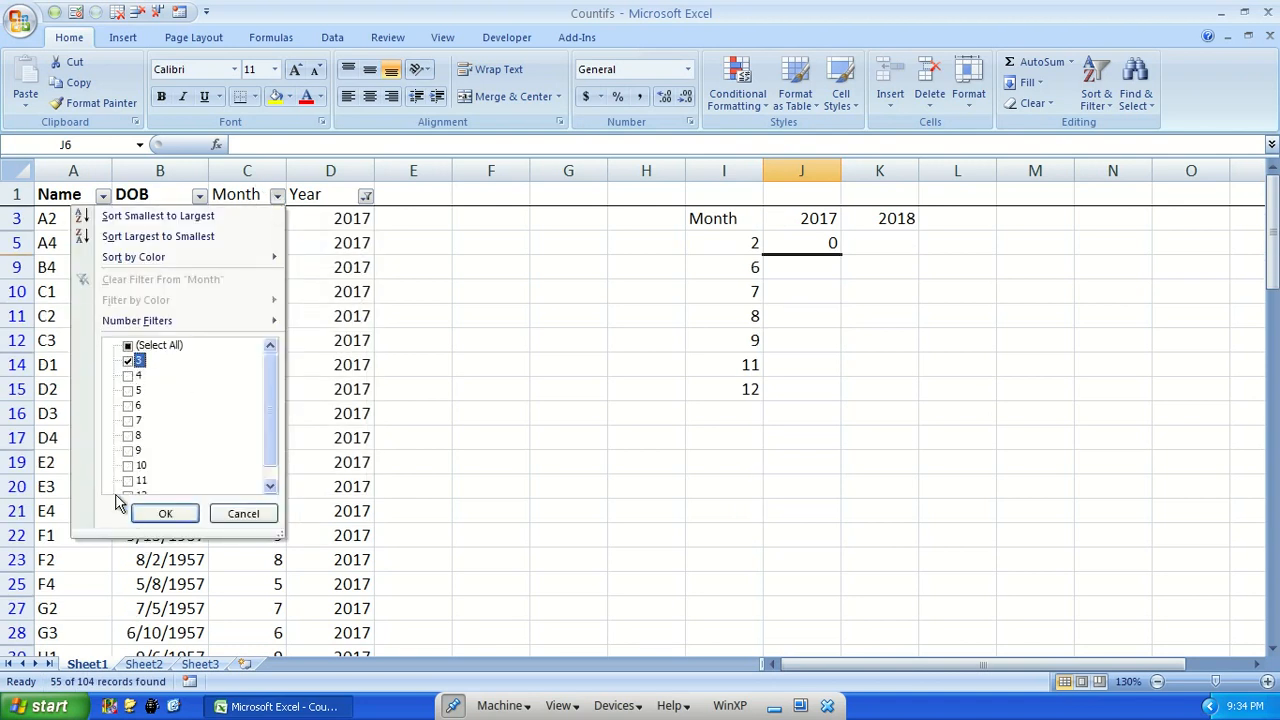
left_click(157, 514)
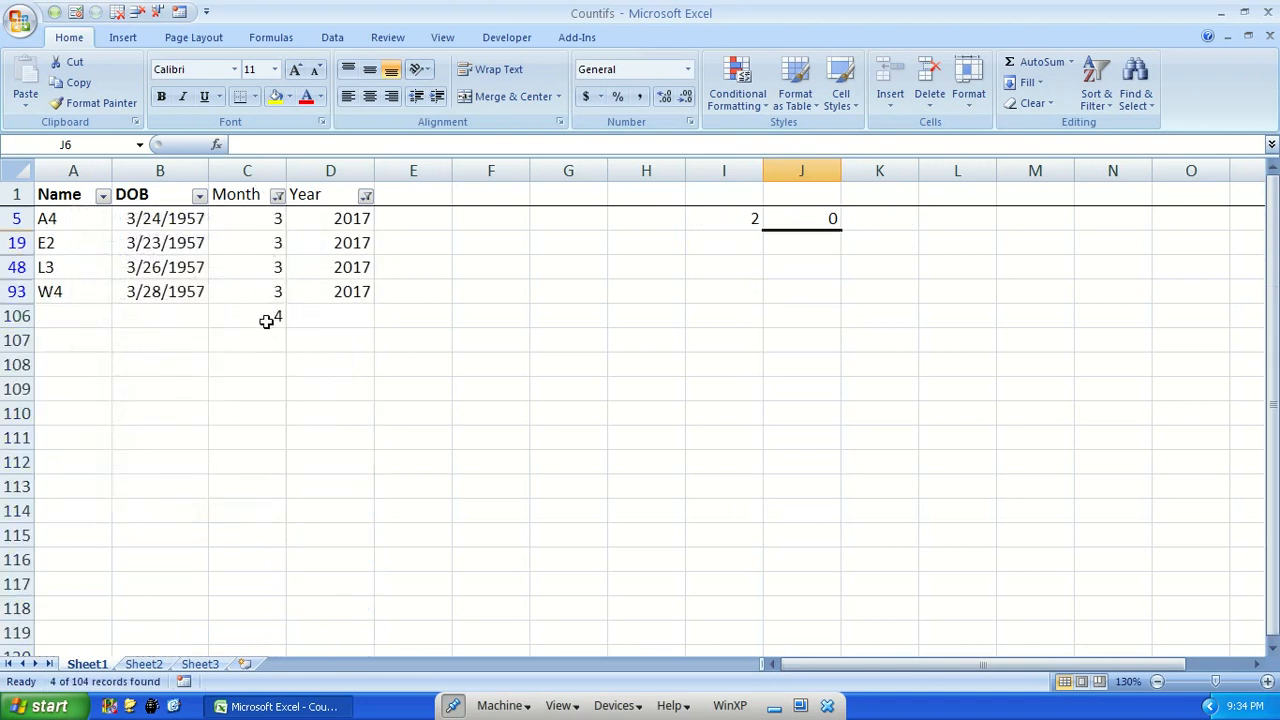
left_click(262, 318)
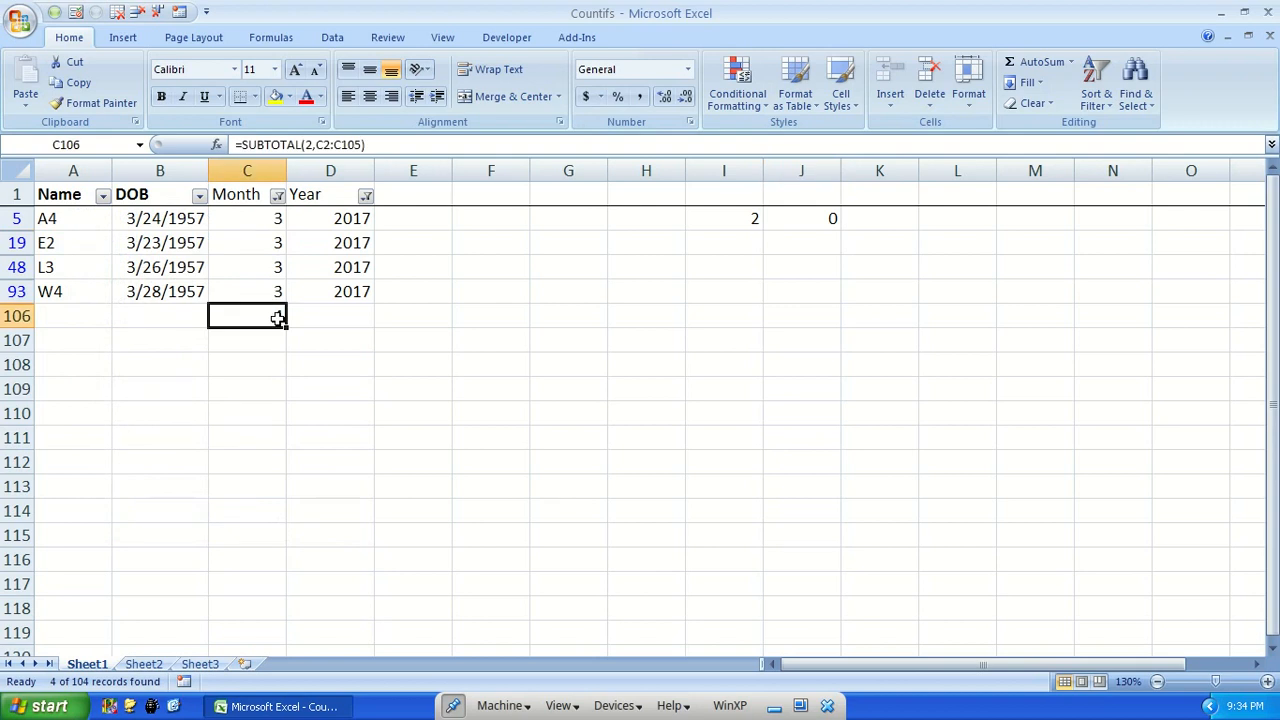
Switch the Month filter from 3 to 4 only, keeping the Year filter
left_click(295, 200)
left_click(279, 205)
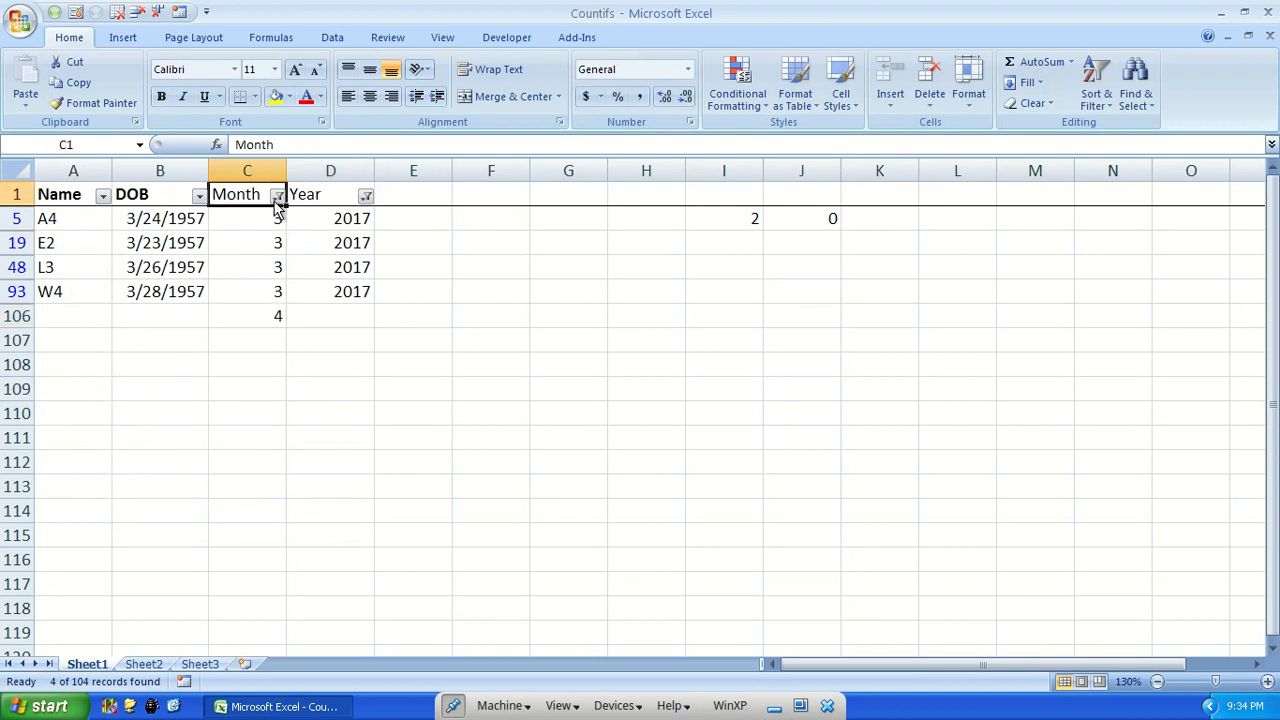
left_click(277, 196)
left_click(128, 375)
left_click(133, 361)
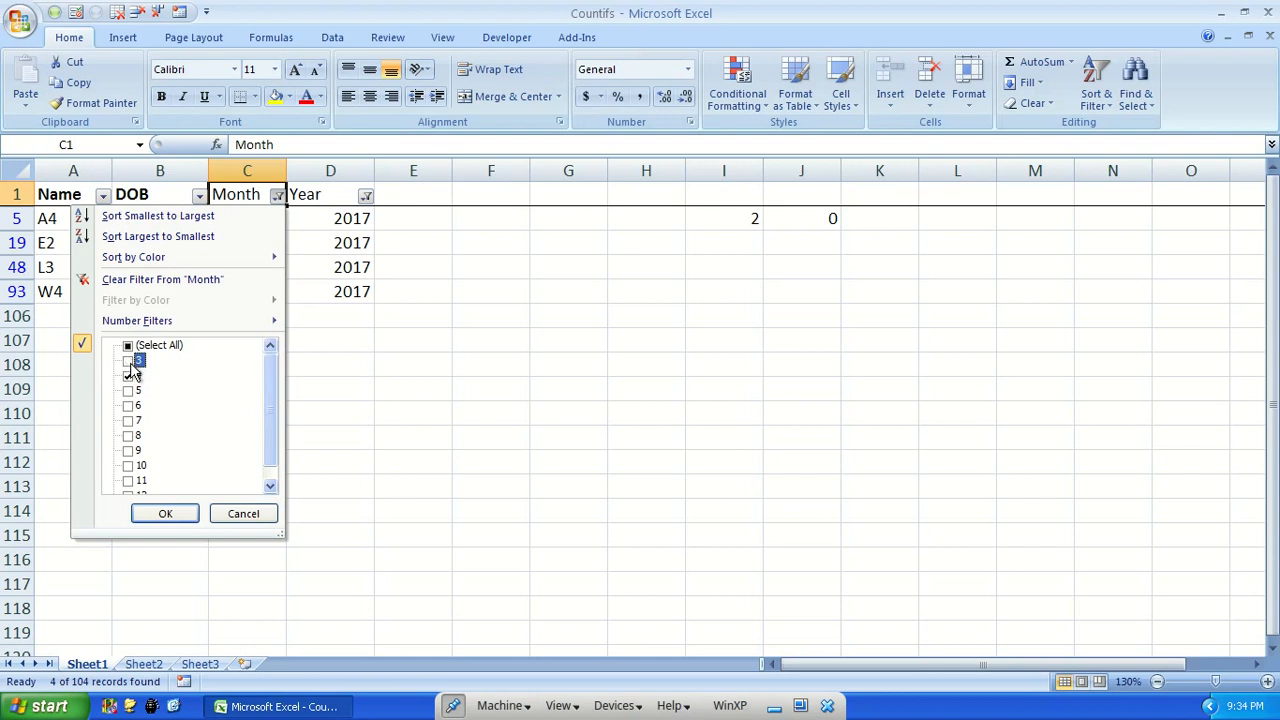
left_click(168, 514)
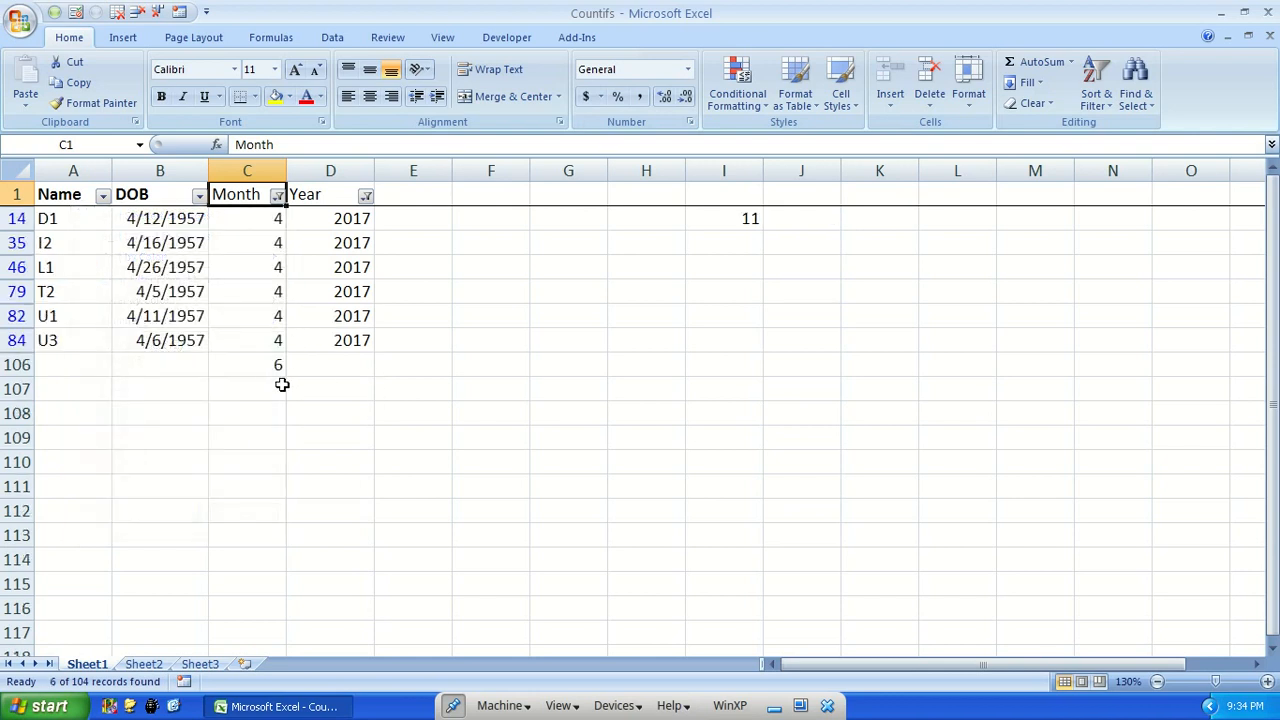
Restore all months in the Month filter and include 2018 in the Year filter again
left_click(277, 196)
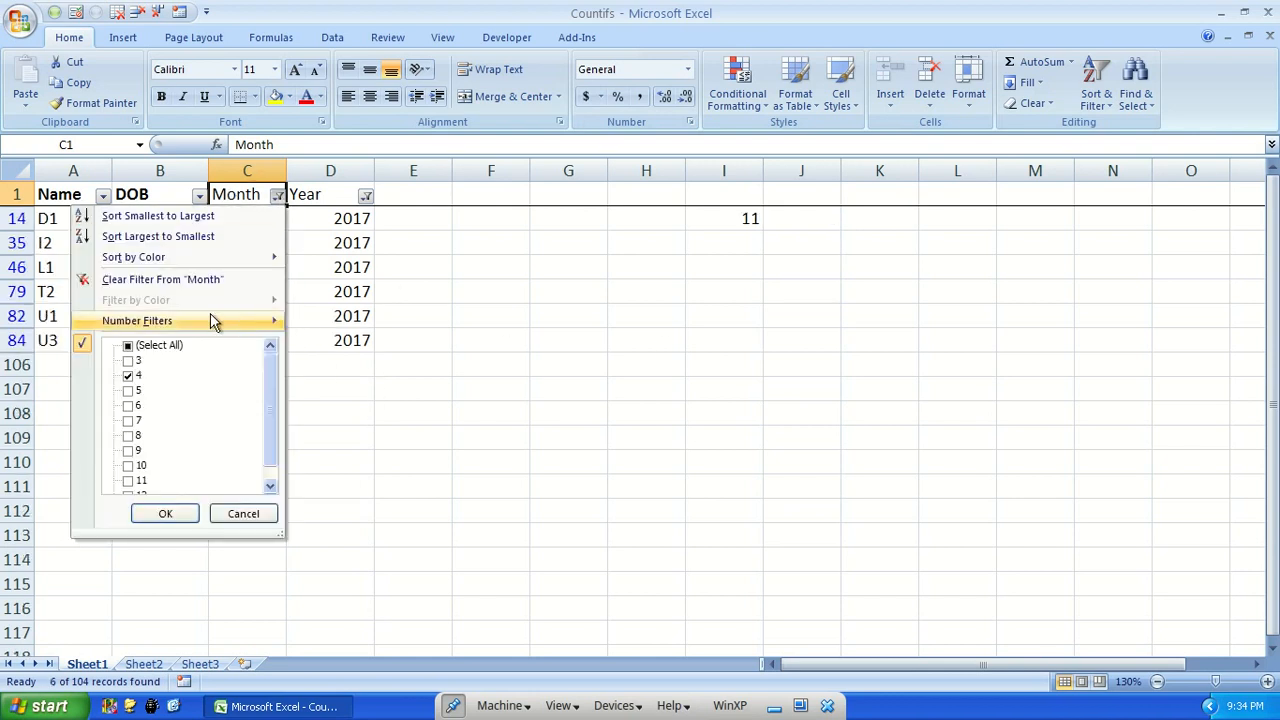
left_click(128, 345)
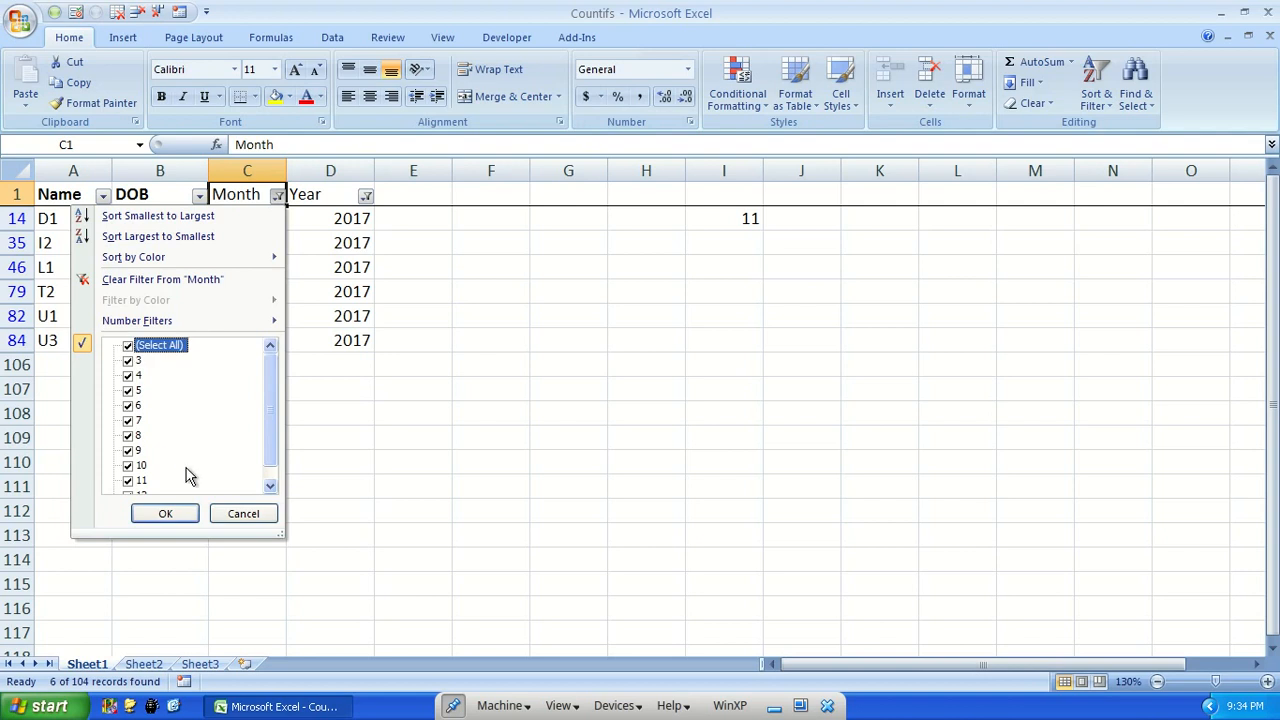
left_click(165, 514)
left_click(366, 196)
left_click(217, 376)
left_click(268, 514)
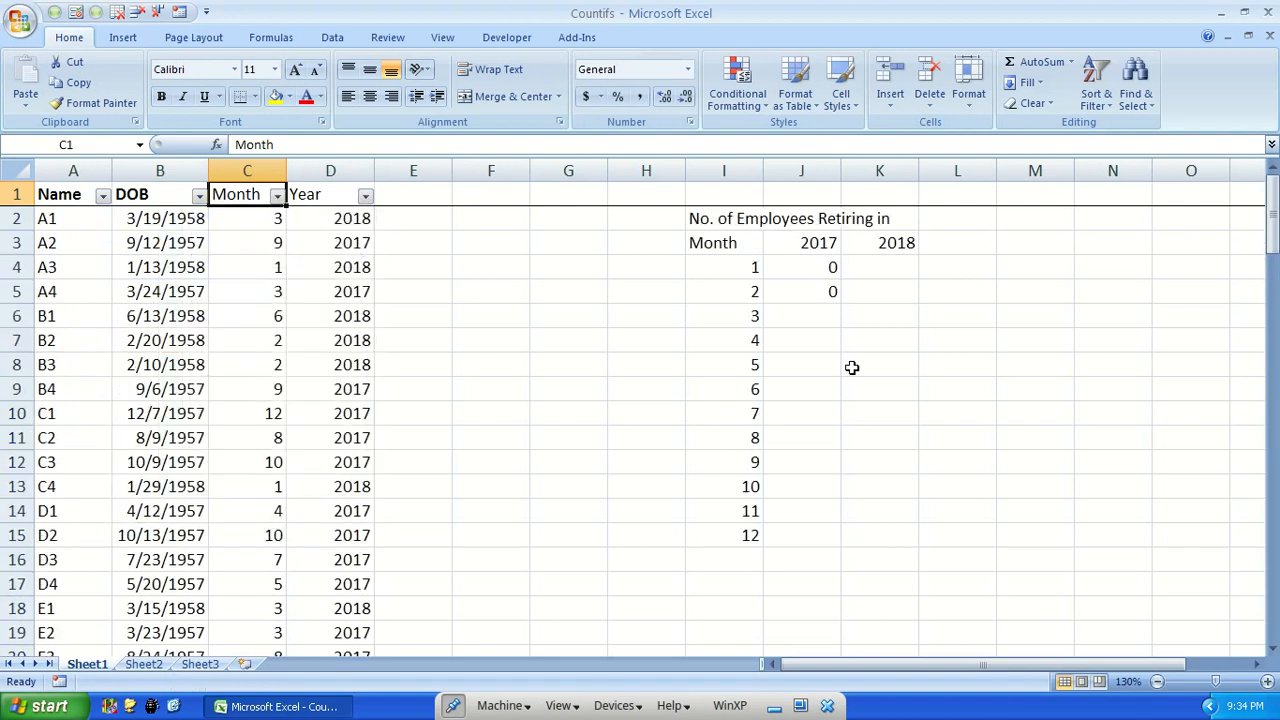
Enter 4 for month 3 and 6 for month 4 in the summary table's 2017 column
left_click(810, 307)
type("4")
key("Return")
type("6")
key("Return")
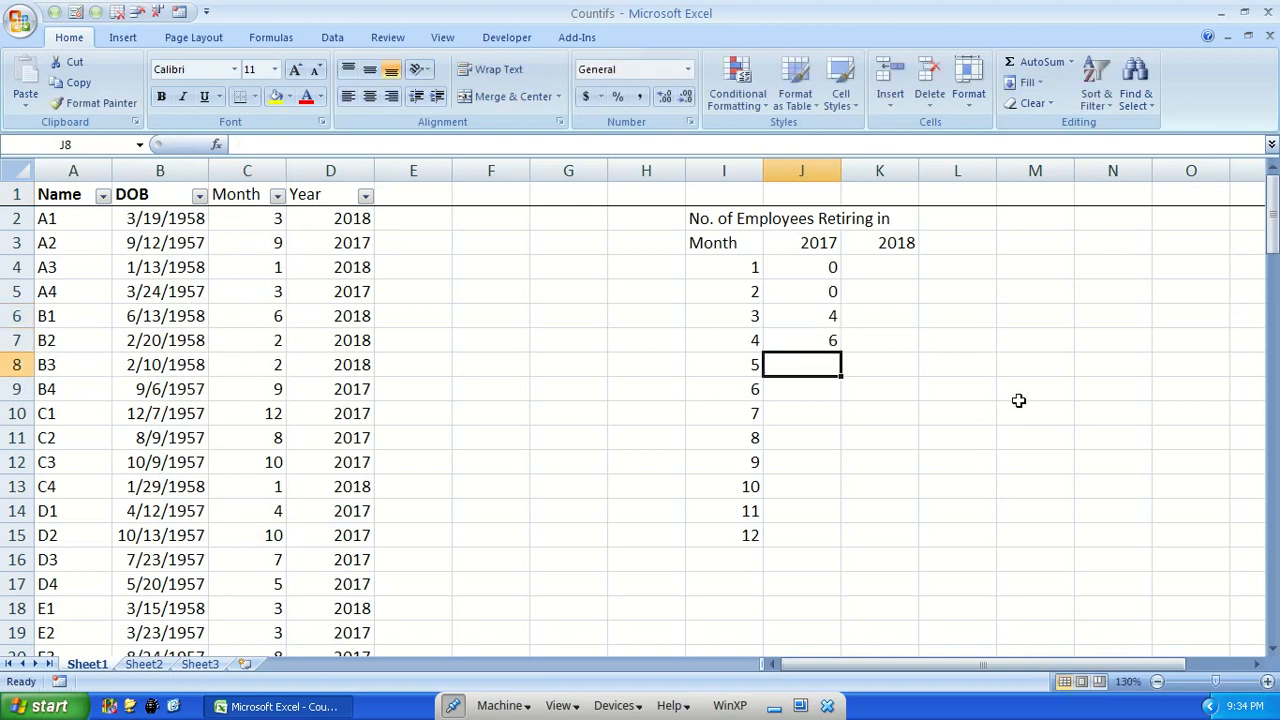
key("Down")
key("Down")
key("Down")
key("Down")
key("Down")
key("Down")
key("Down")
key("Down")
key("Down")
key("Up")
key("shift+Right")
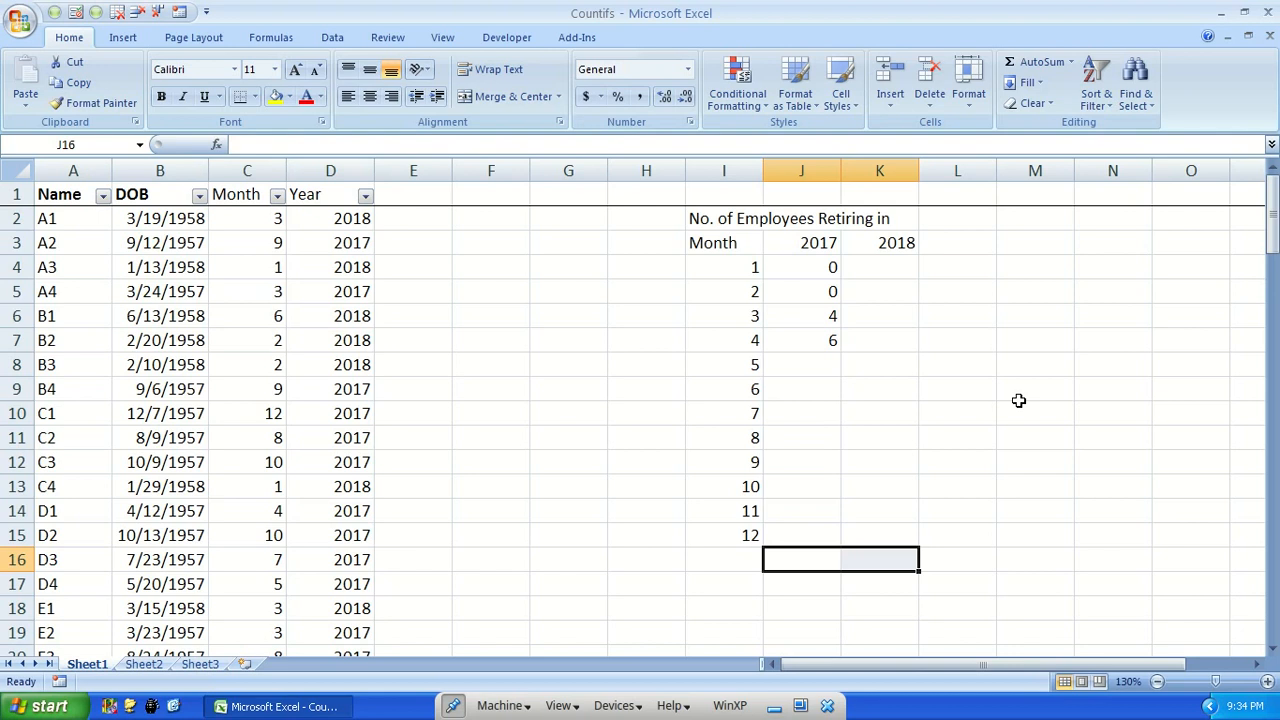
key("Right")
key("Right")
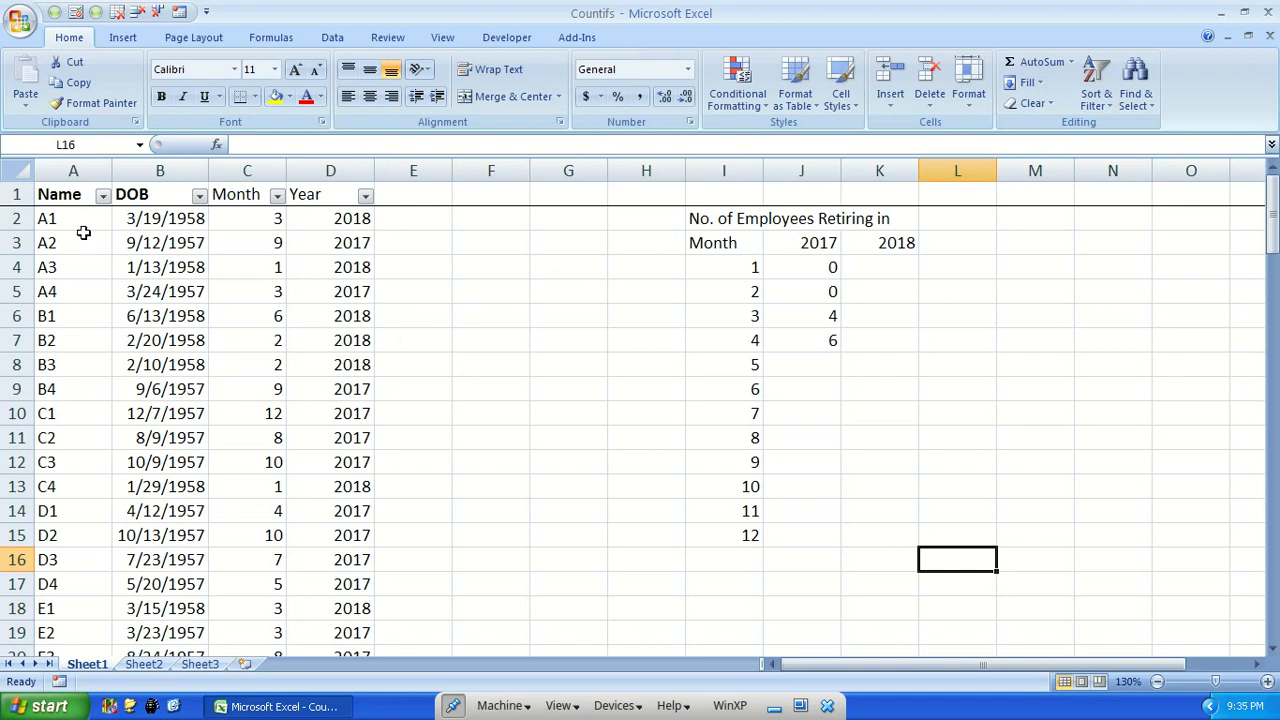
Review the Month column, the count formula below it and the months offered by its filter, leaving the filter as is
key("ctrl+Home")
left_click(244, 192)
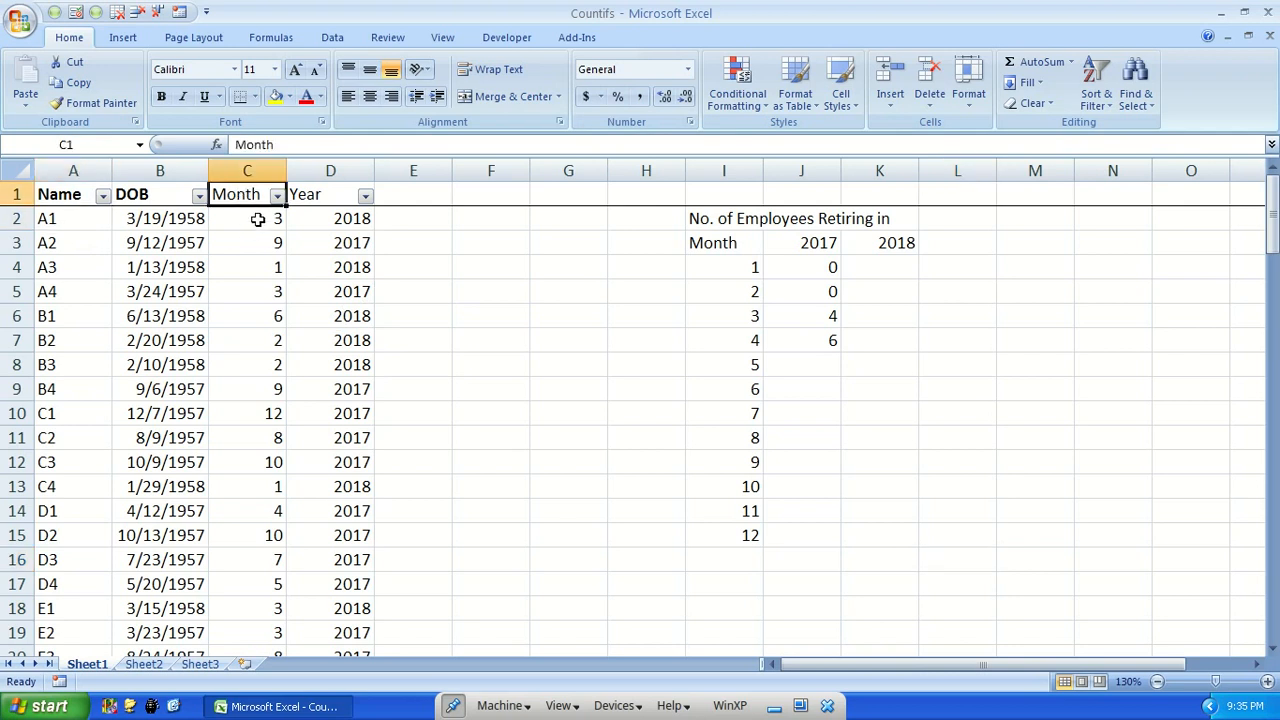
left_click(270, 220)
left_click(315, 218)
left_click(256, 222)
key("ctrl+Down")
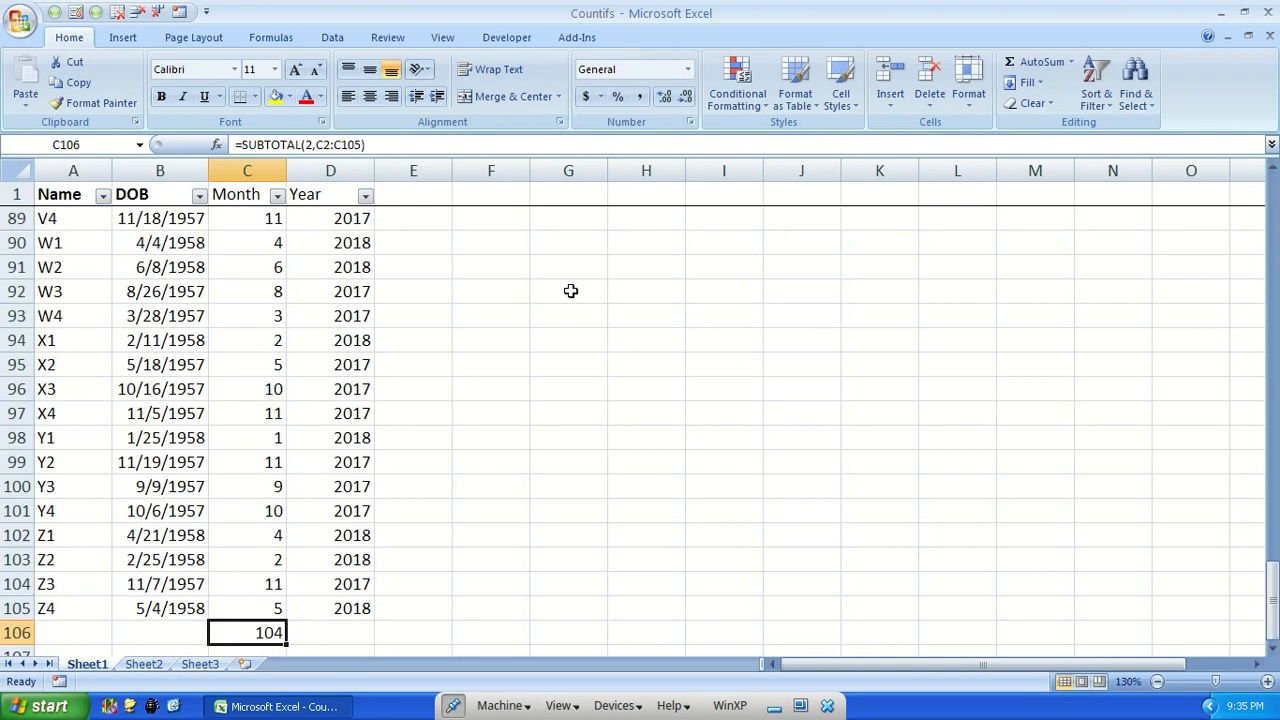
scroll(276, 308, "down", 3)
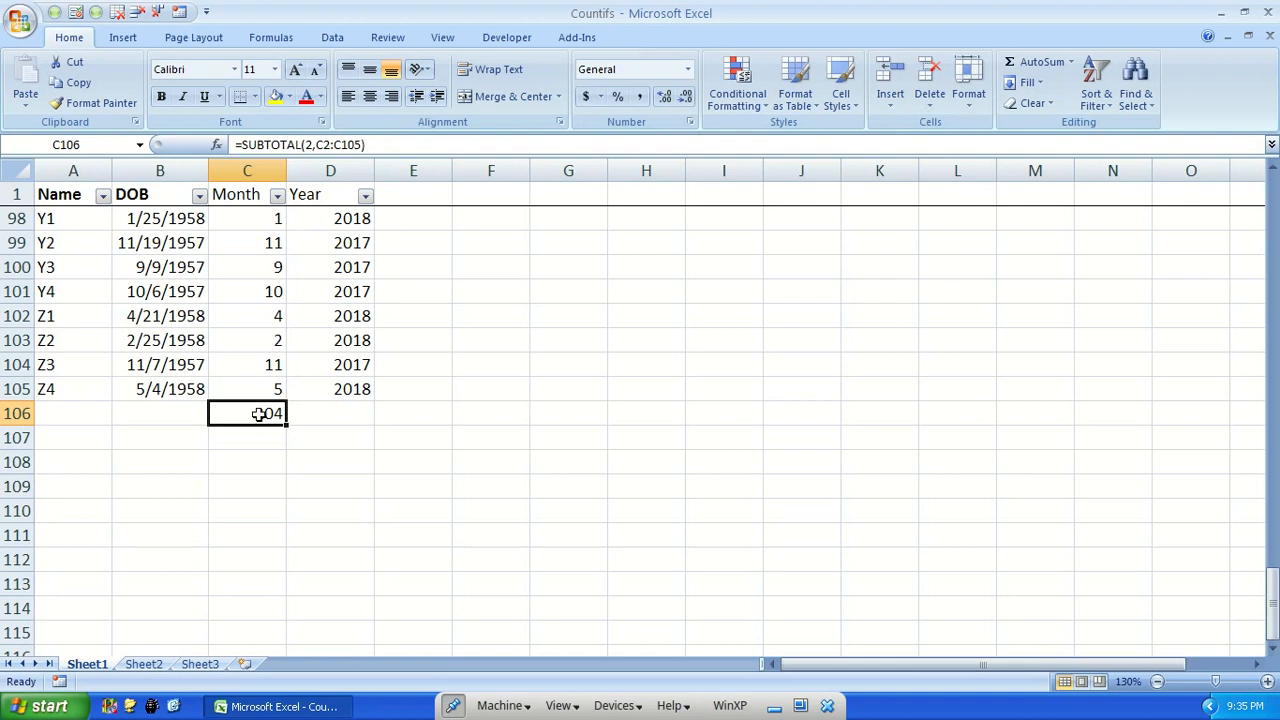
left_click(277, 196)
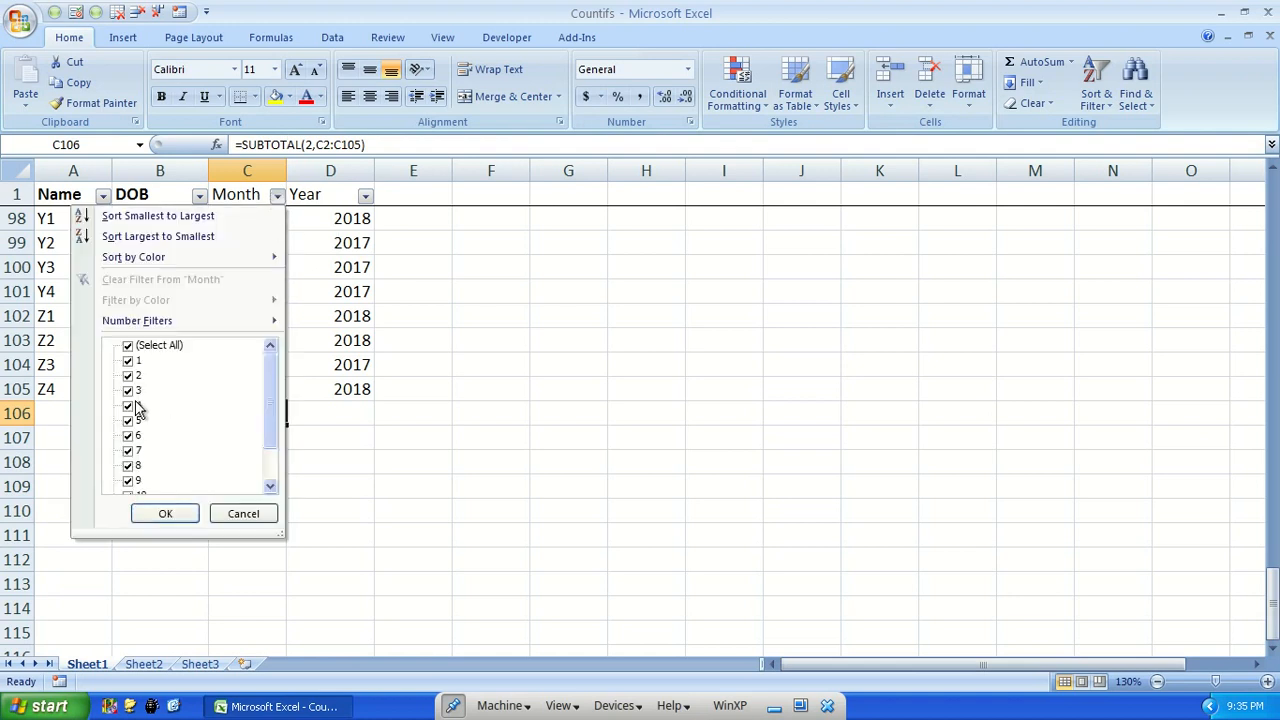
left_click(371, 341)
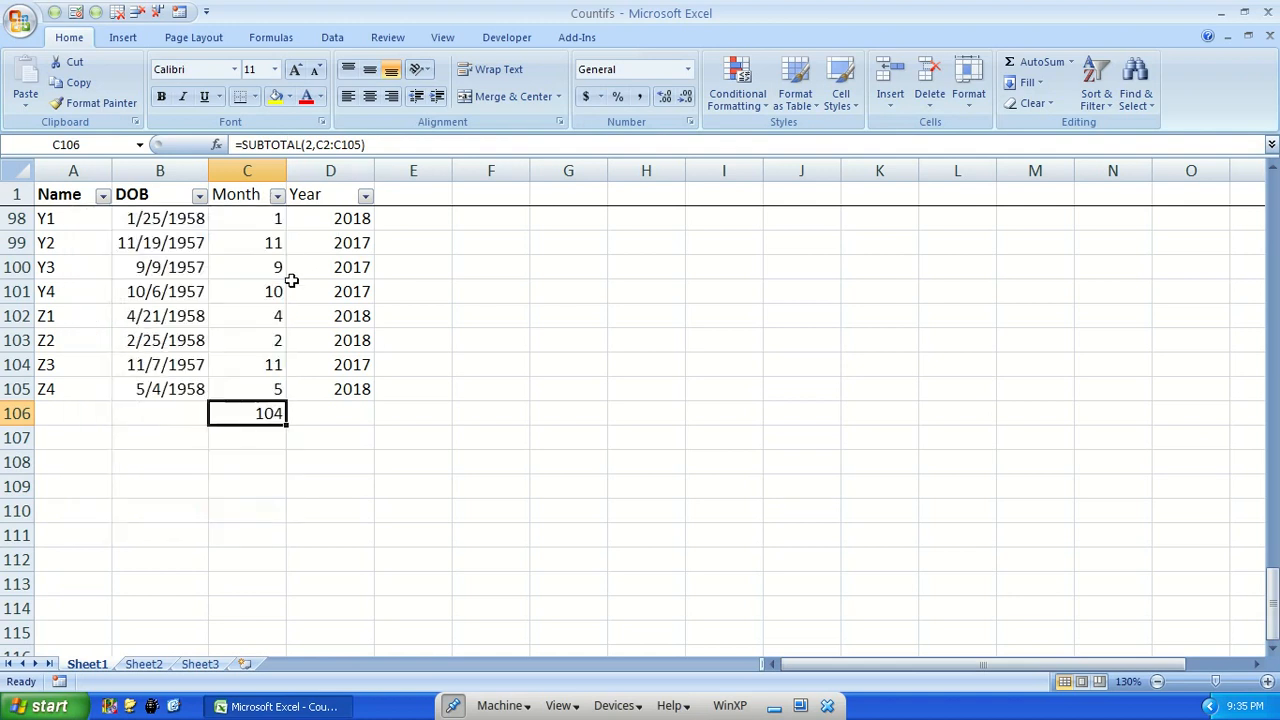